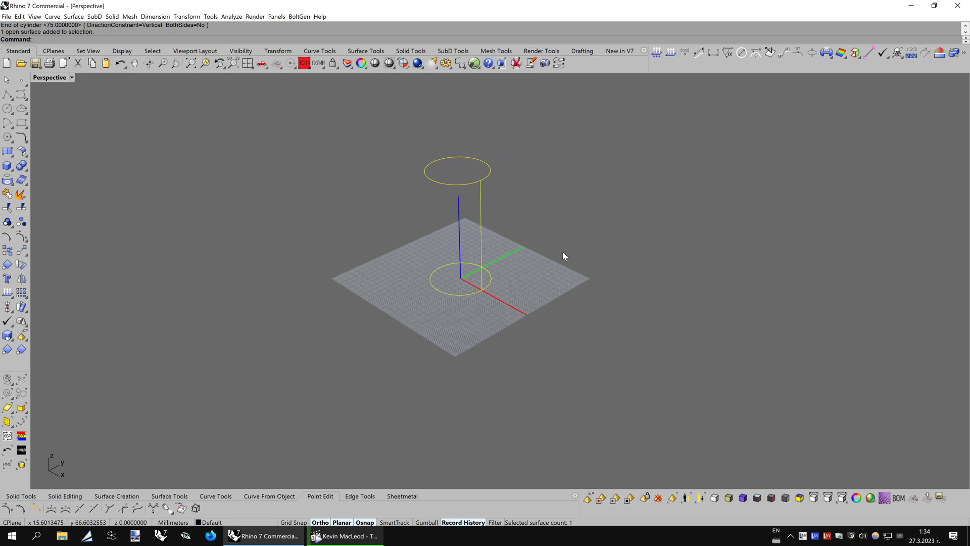
Rotate the cylinder 90 degrees about the X axis through the origin so it lies along Y, and shade the viewport
click(22, 264)
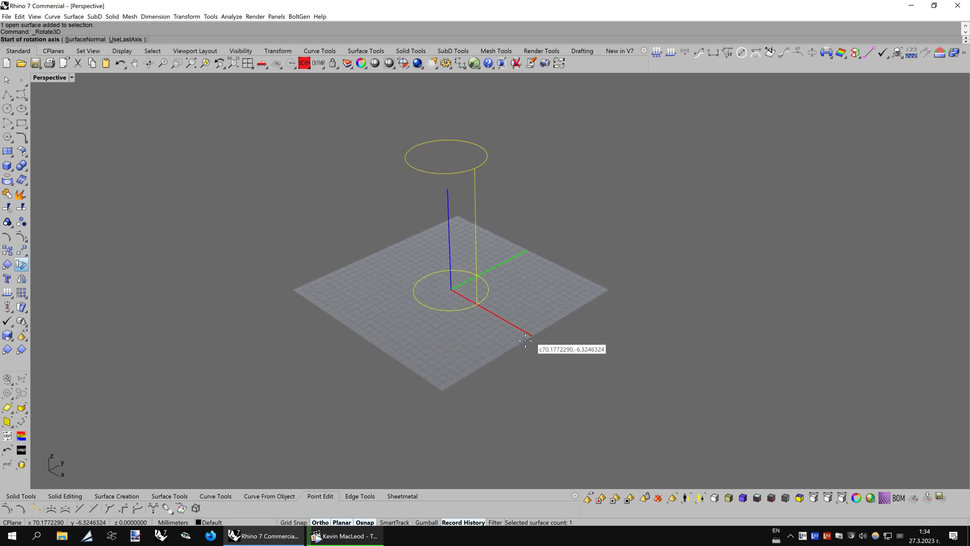
text(0)
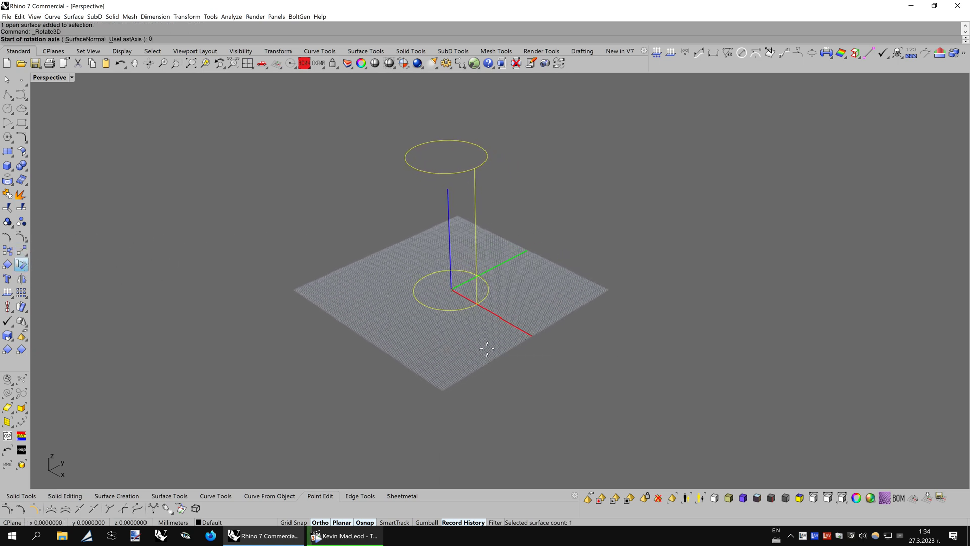
key(Return)
click(503, 330)
click(502, 152)
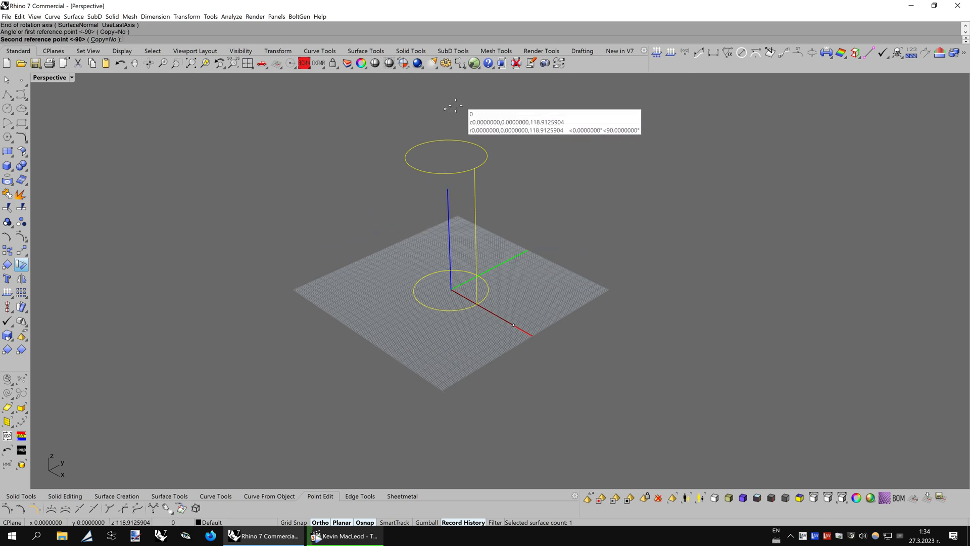
click(563, 217)
key(ctrl+alt+s)
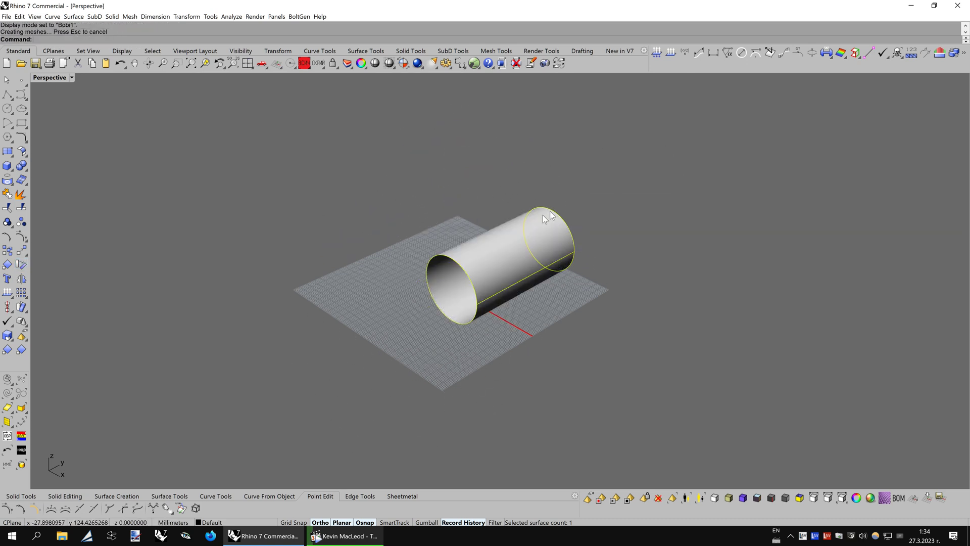
right_drag(543, 214, 521, 237)
scroll(505, 270, down, 1)
Enable the Gumball and move the cylinder about 47 mm along the positive Y axis, away from the origin
click(426, 522)
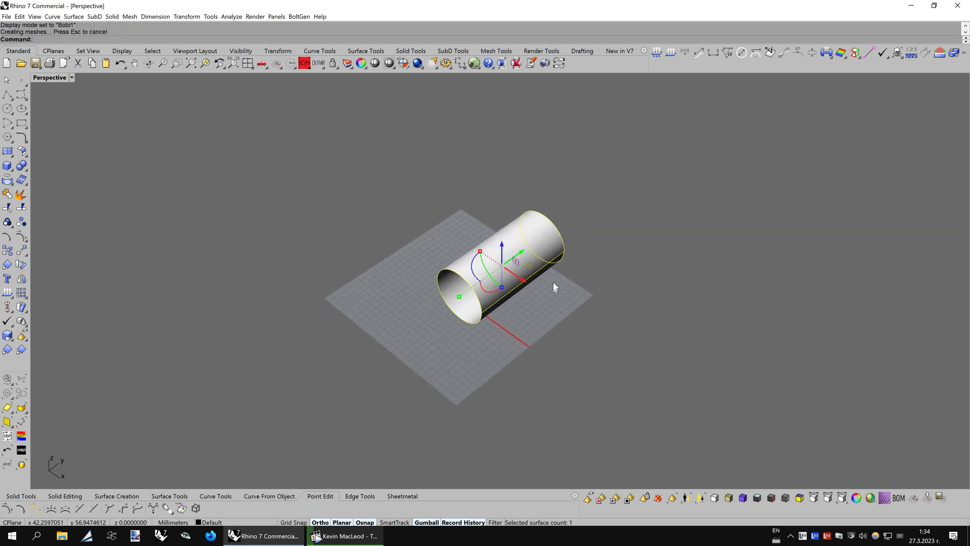
right_drag(554, 281, 534, 260)
drag(533, 259, 596, 258)
click(607, 311)
right_drag(607, 311, 620, 284)
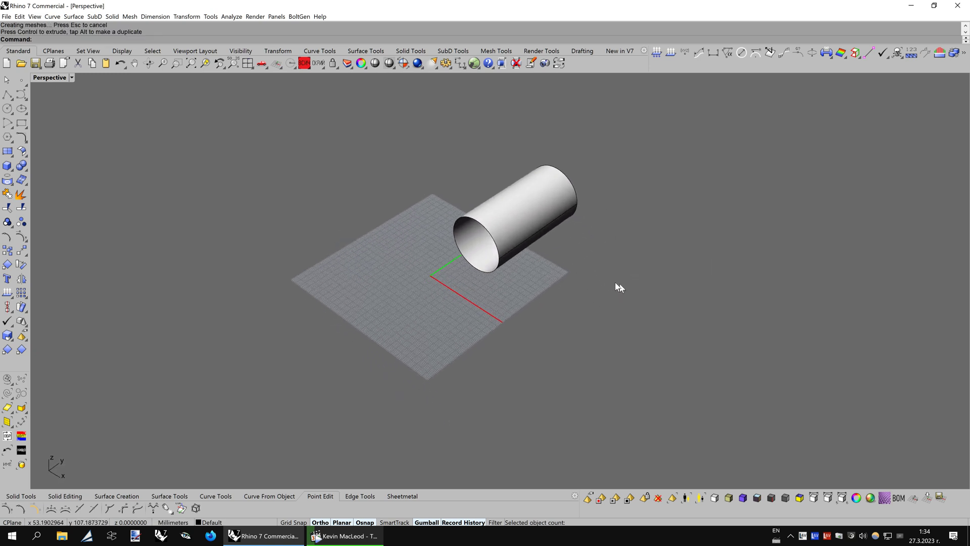
Change the Perspective viewport's display mode to BobiX1
scroll(519, 210, up, 5)
key(ctrl+alt+w)
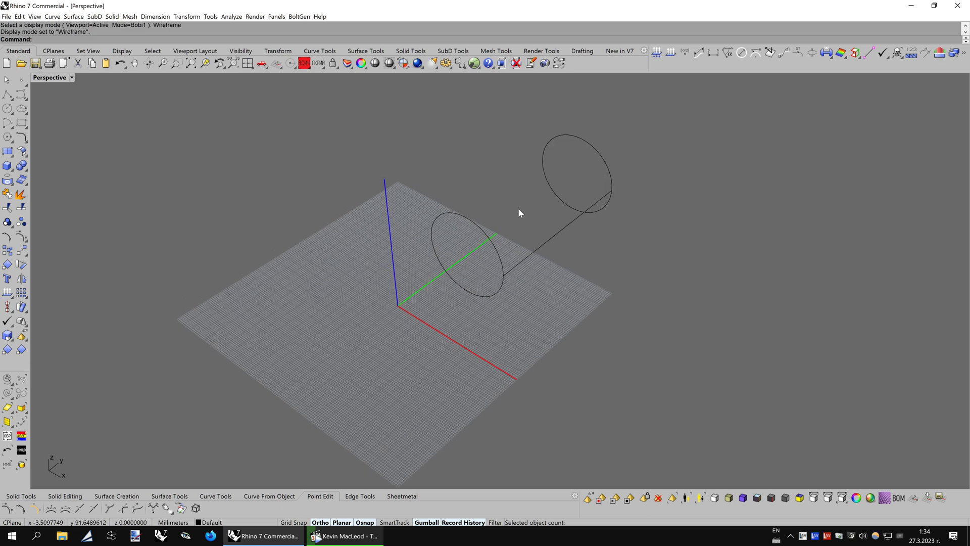
key(ctrl+alt+s)
key(ctrl+alt+r)
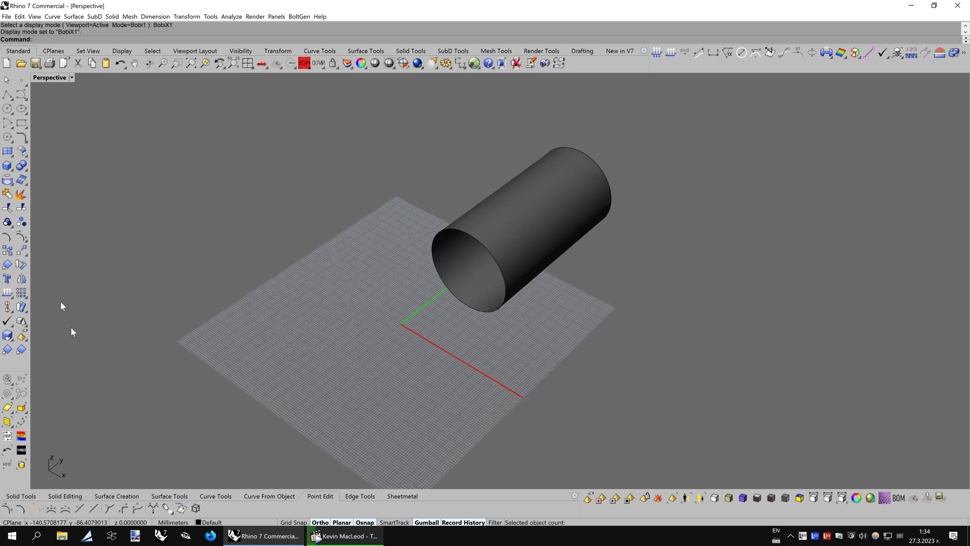
Extract two V-direction isocurves from the cylinder, one along its top and one along its negative-X side, at the quadrant points
click(287, 498)
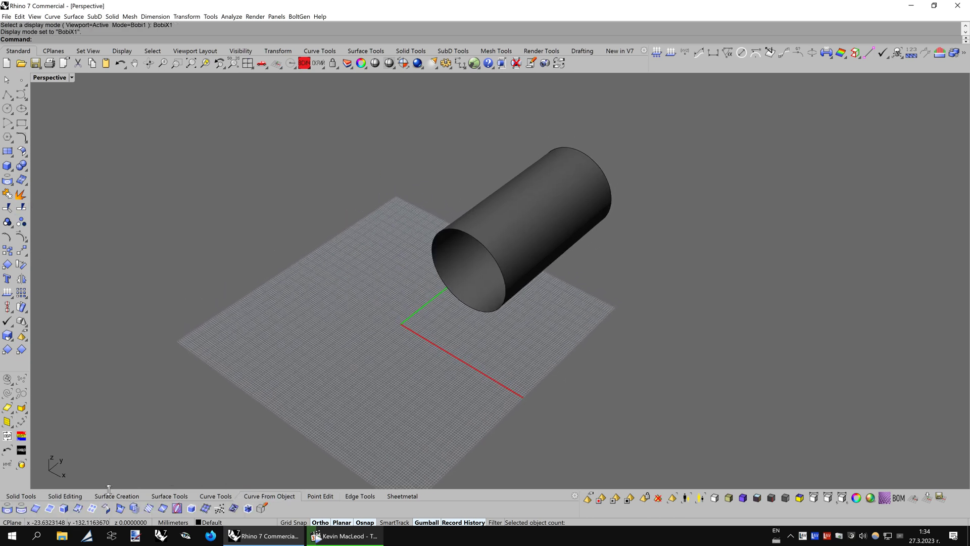
click(80, 507)
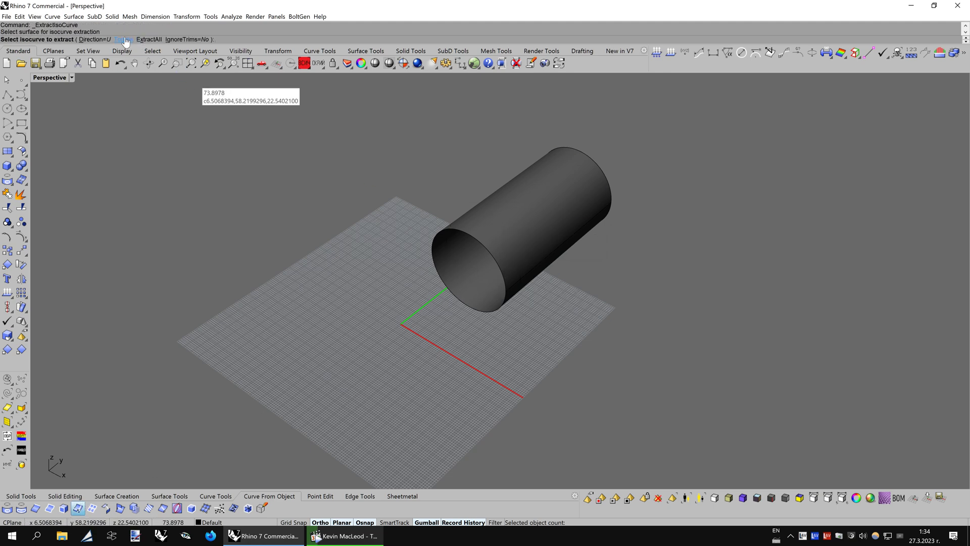
click(126, 40)
right_drag(496, 215, 547, 253)
click(515, 242)
key(Return)
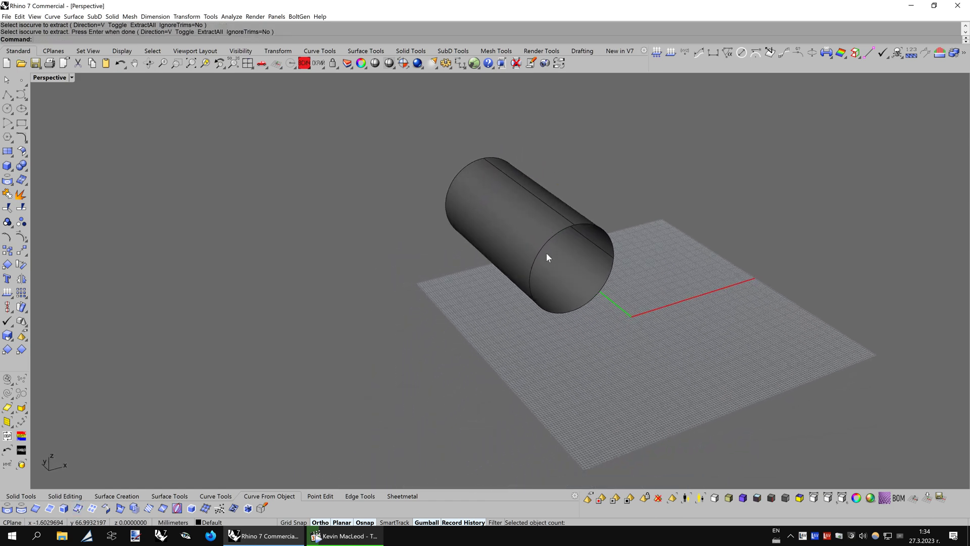
key(Return)
click(546, 252)
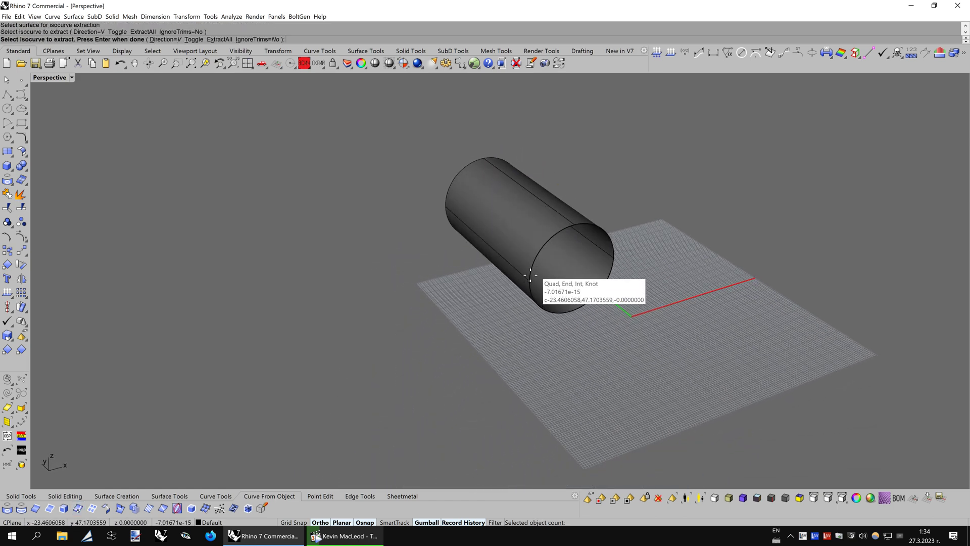
key(Return)
Set the object color of the two extracted isocurves to Blue
click(675, 280)
right_drag(675, 280, 368, 117)
click(545, 335)
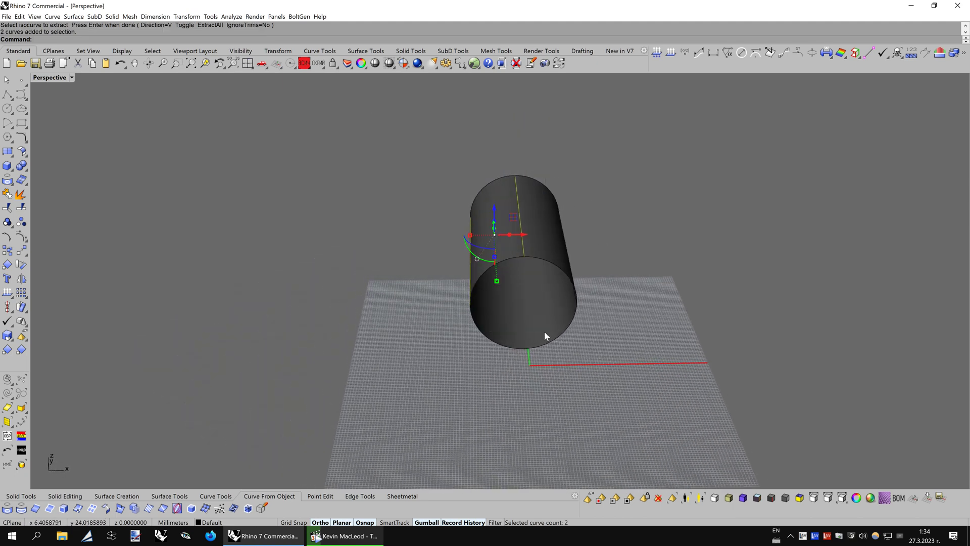
right_drag(545, 332, 530, 333)
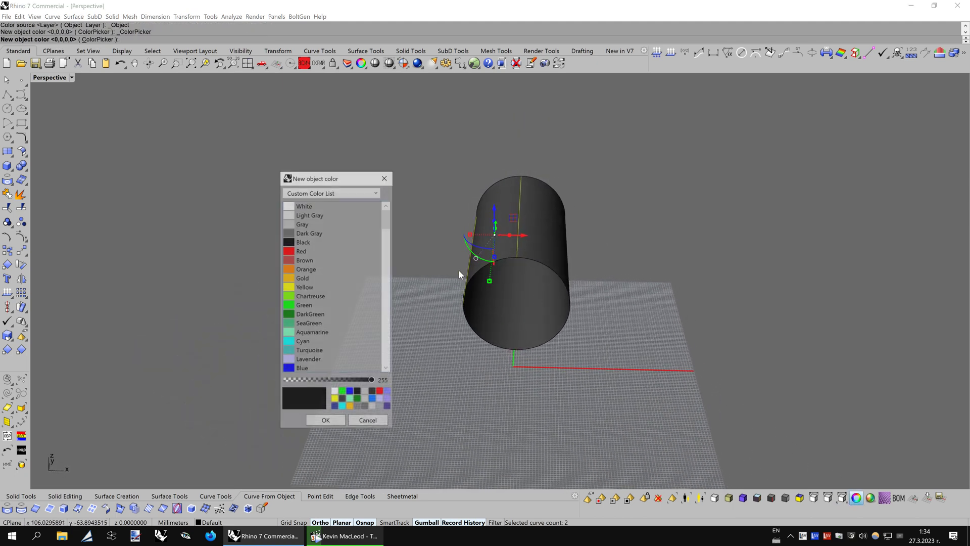
click(288, 371)
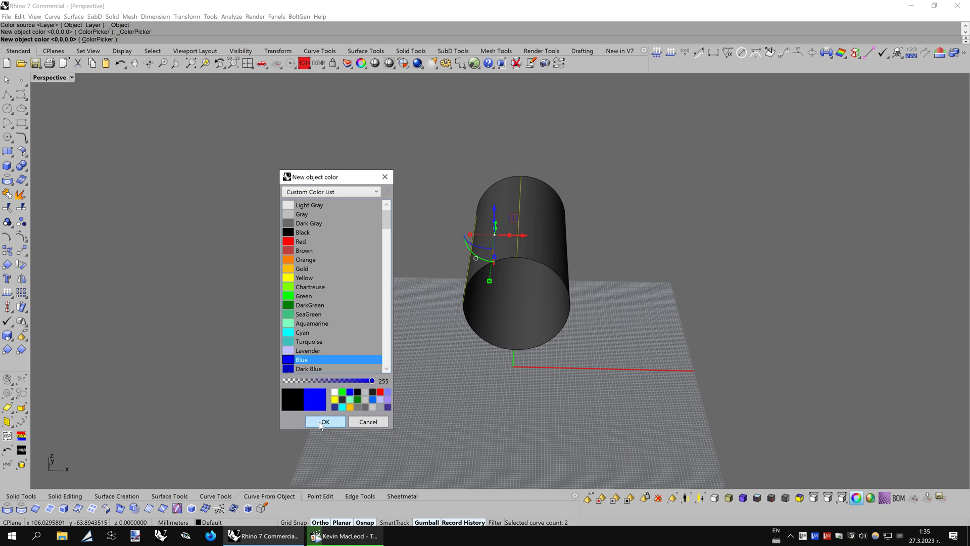
click(324, 421)
Polar-array the cylinder with its two isocurves around the origin, using 3 items over 360 degrees
right_drag(489, 283, 604, 384)
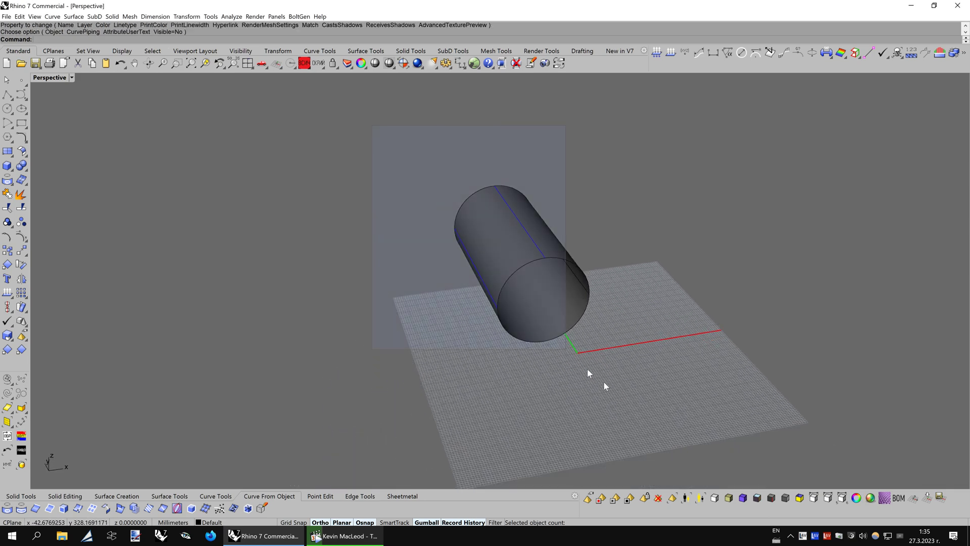
drag(605, 382, 606, 385)
right_drag(597, 298, 470, 278)
scroll(497, 278, down, 7)
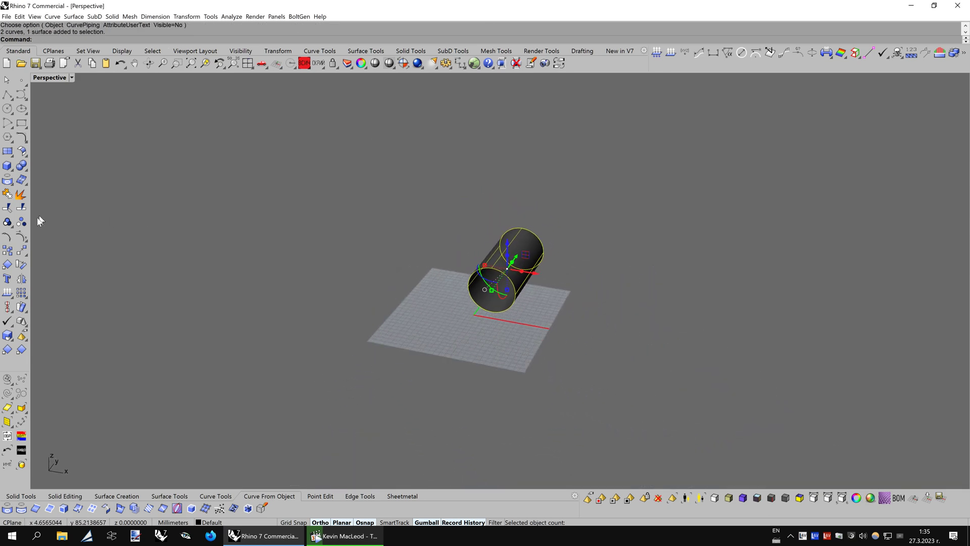
click(25, 252)
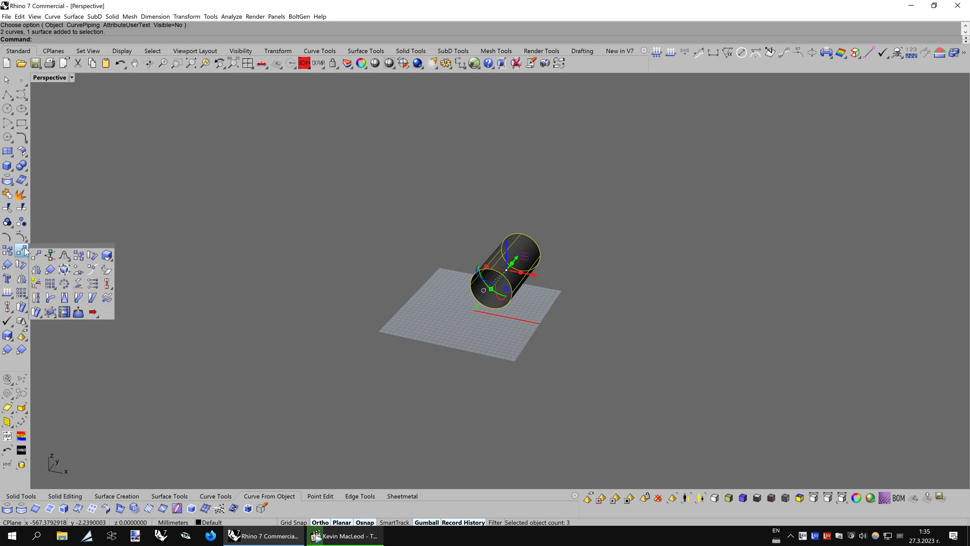
click(65, 284)
text(0)
key(Return)
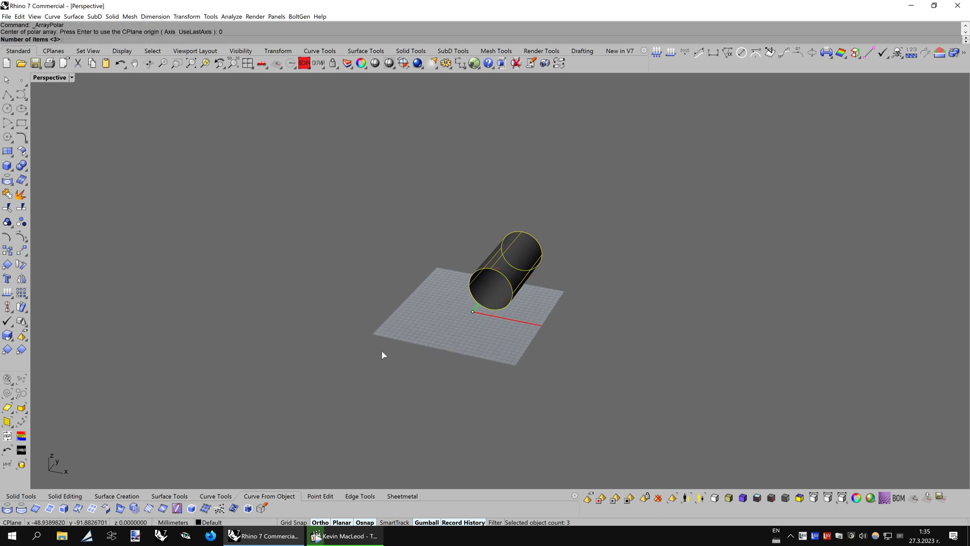
key(Return)
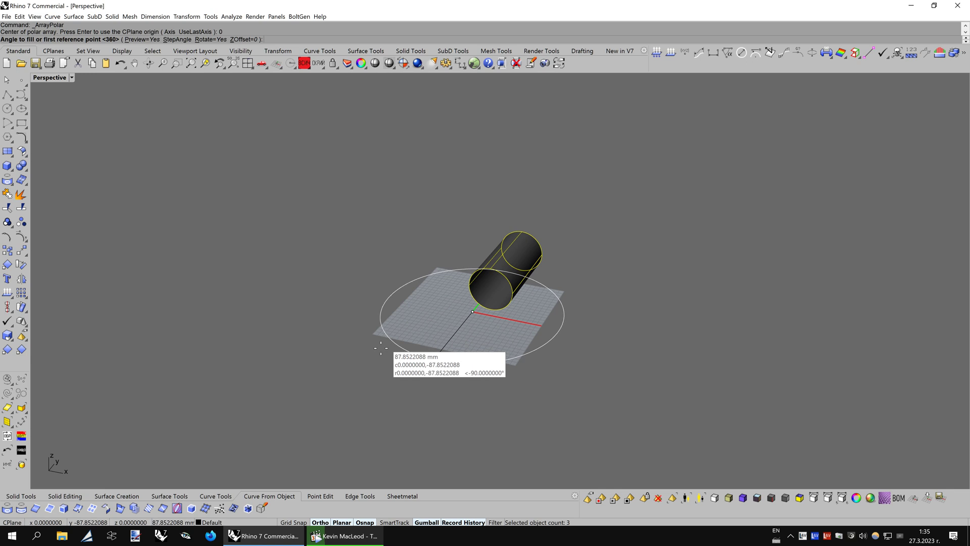
key(Return)
key(Return)
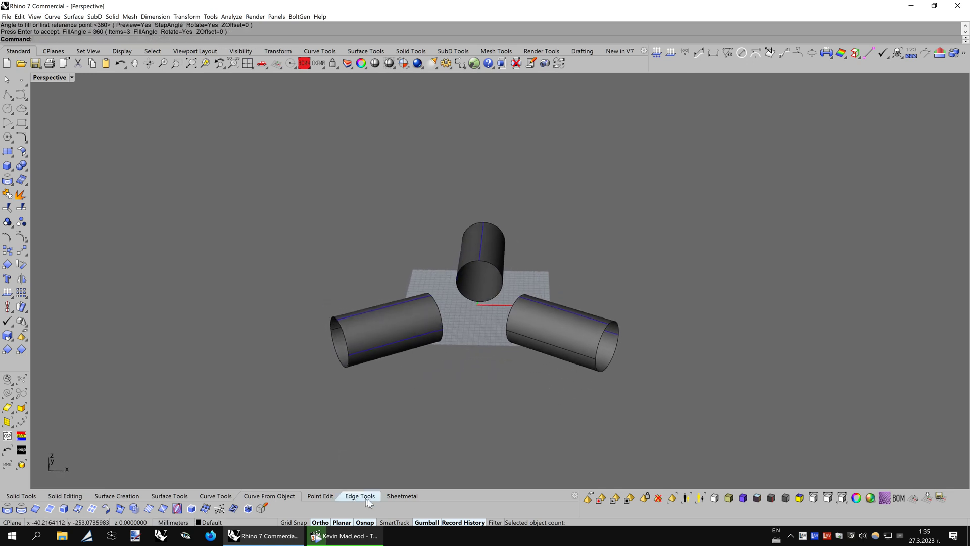
Create an adjustable blend curve between the facing sides of the two front cylinders, with Curvature continuity at both ends
click(405, 496)
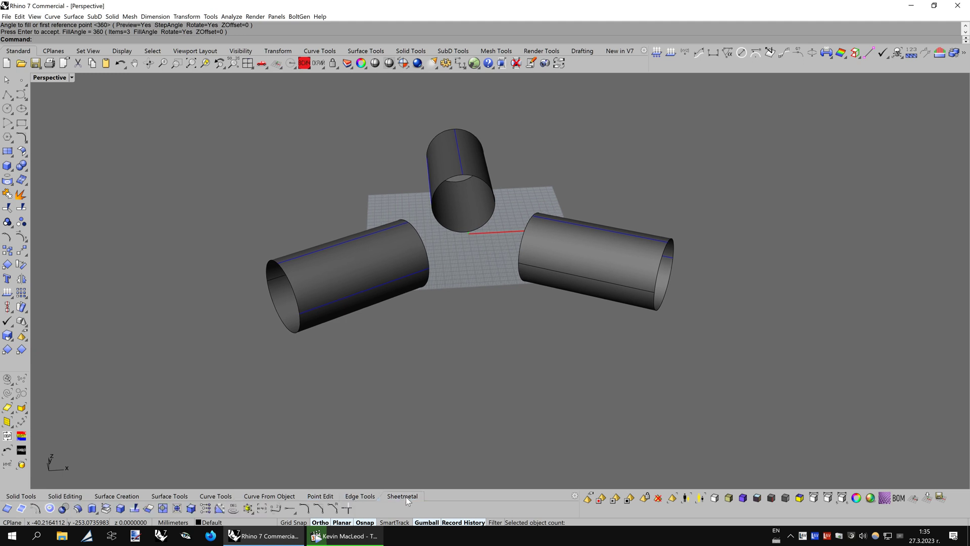
click(275, 507)
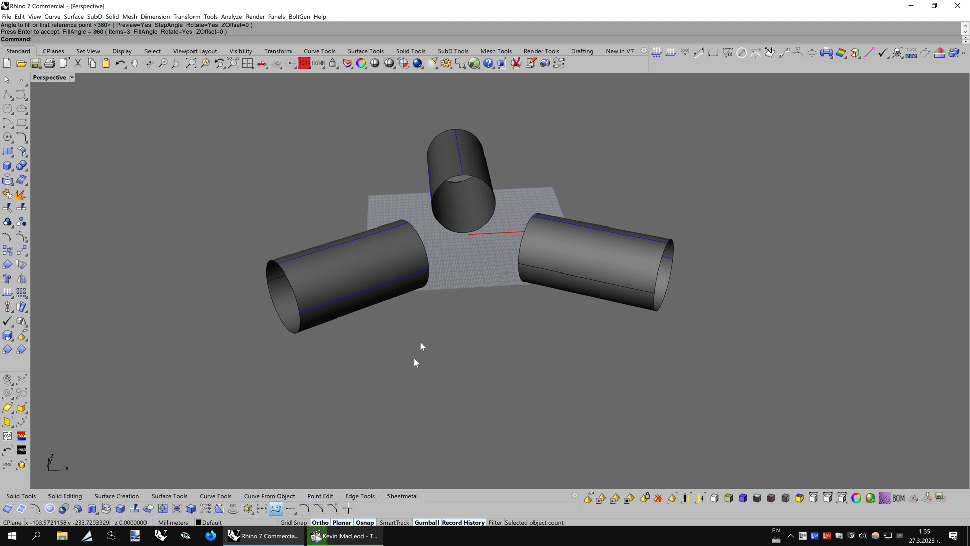
click(536, 265)
click(130, 264)
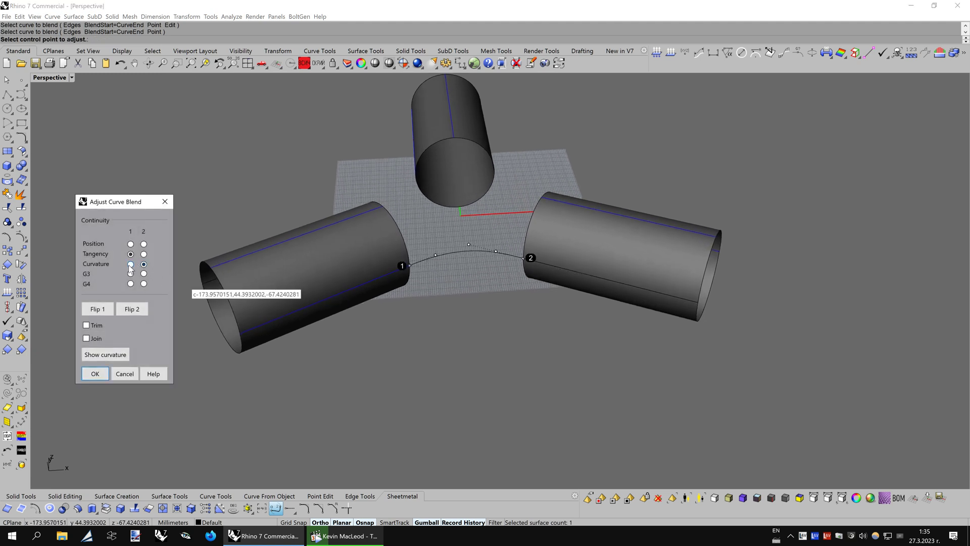
click(95, 374)
Set the blend curve's object color to Green
click(465, 252)
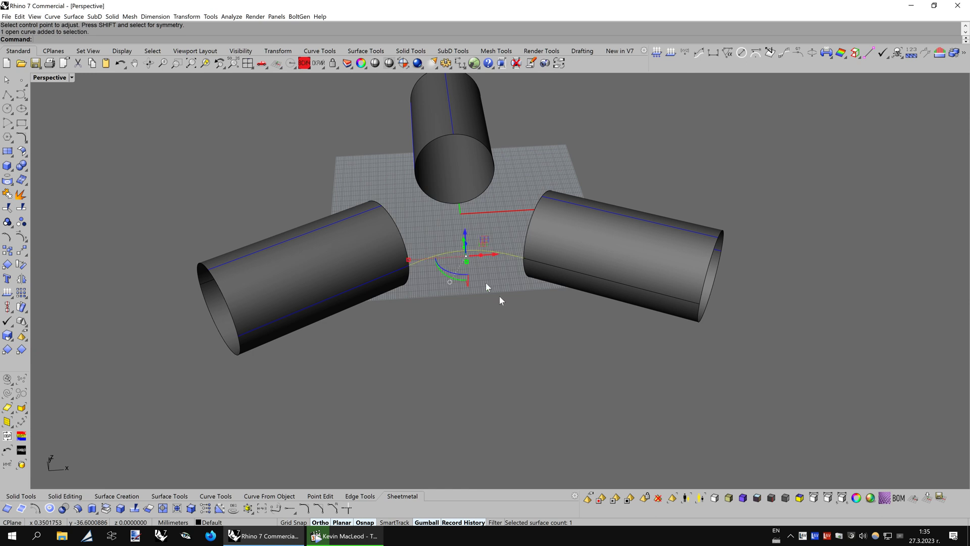
click(856, 499)
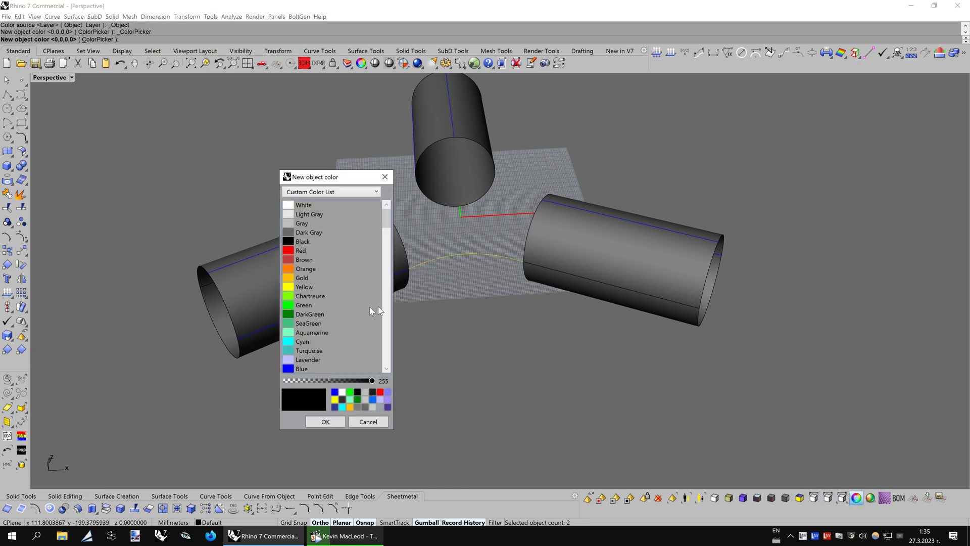
click(304, 305)
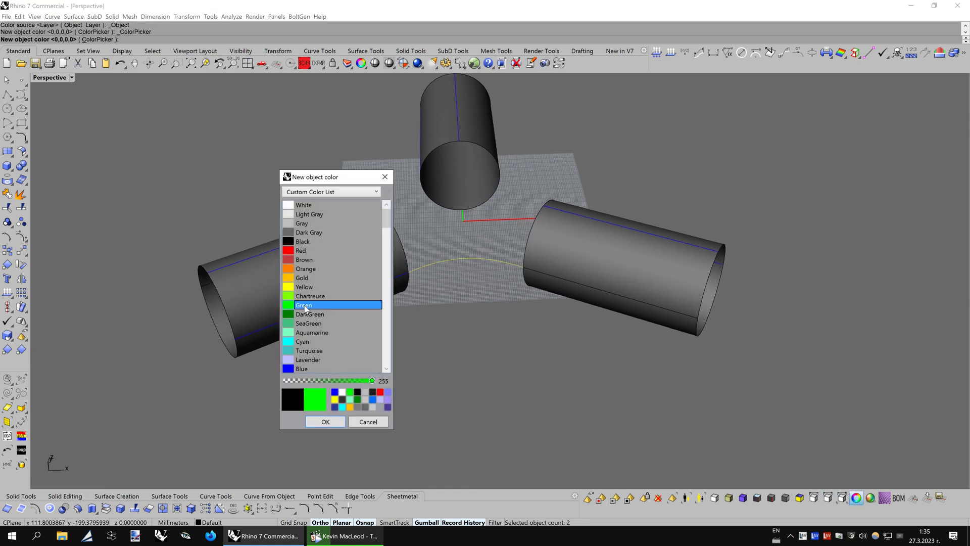
click(325, 419)
right_drag(496, 336, 501, 326)
scroll(472, 276, up, 4)
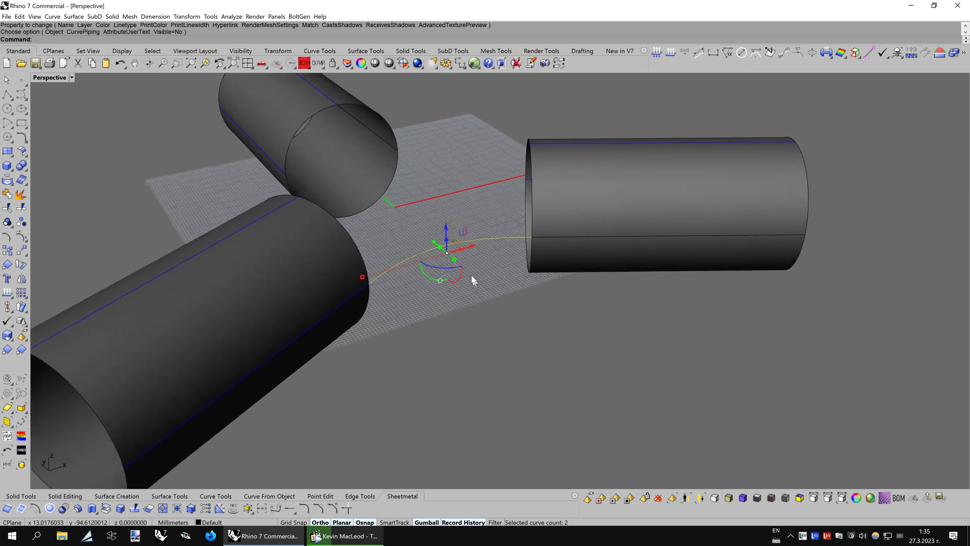
Extrude the green blend curve about 15 mm straight down into a surface strip
scroll(472, 275, up, 1)
drag(446, 245, 445, 281)
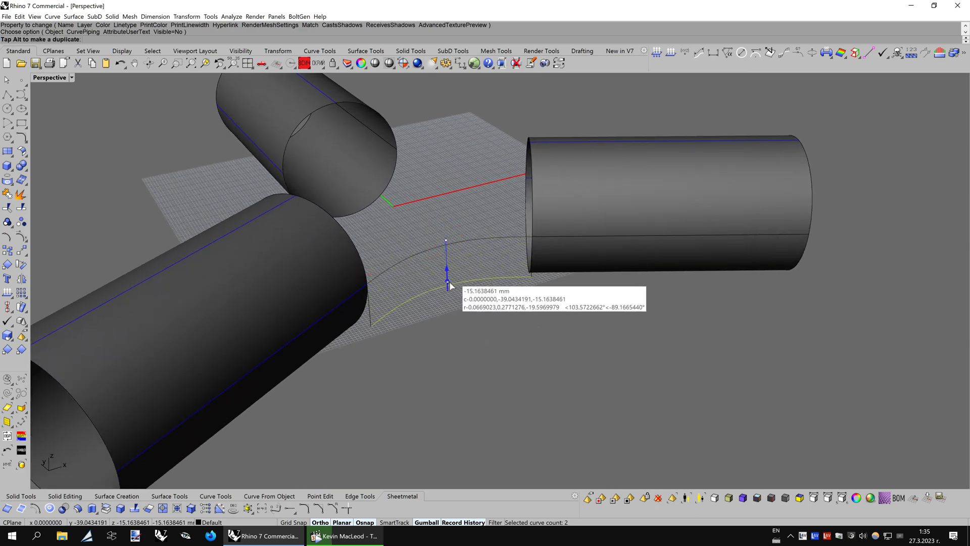
right_drag(444, 282, 412, 101)
Hide the construction grid and cycle the viewport's display mode to the plain light-gray shading
key(F7)
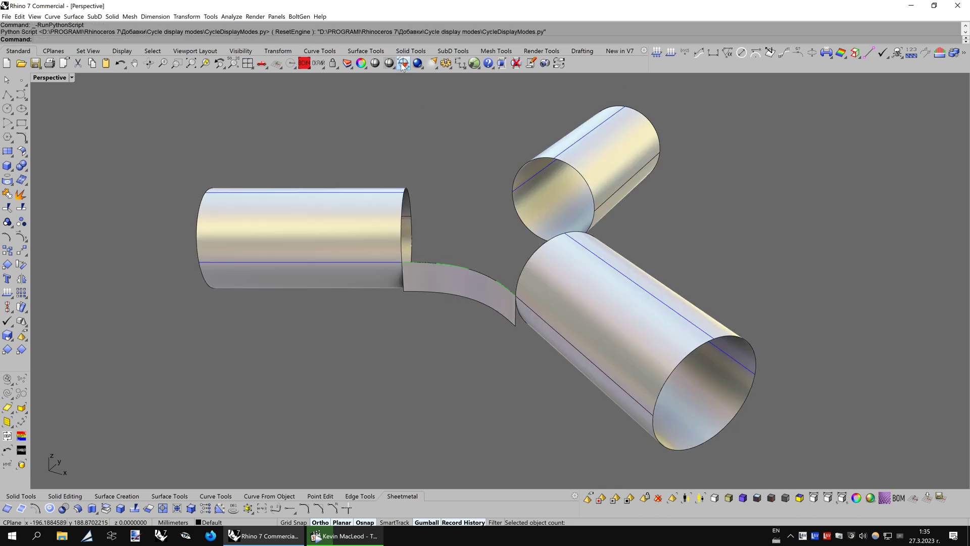
click(402, 65)
click(403, 65)
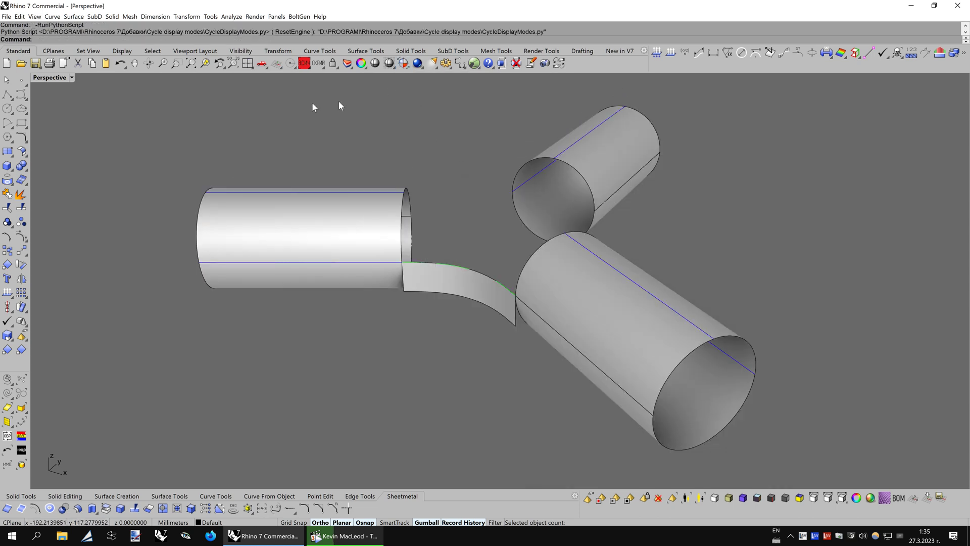
Place a point object at the origin, between the three cylinders
right_drag(154, 105, 356, 386)
scroll(570, 308, up, 2)
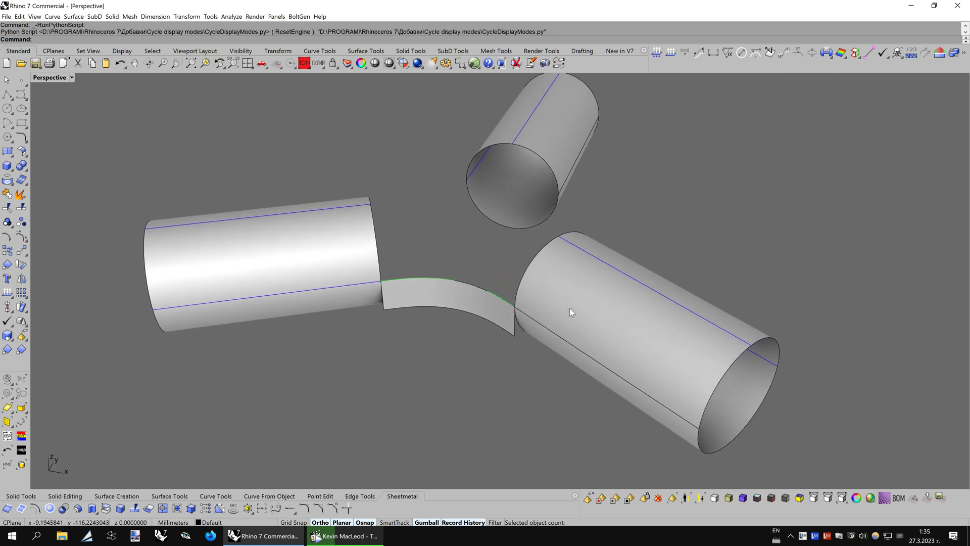
scroll(569, 308, down, 1)
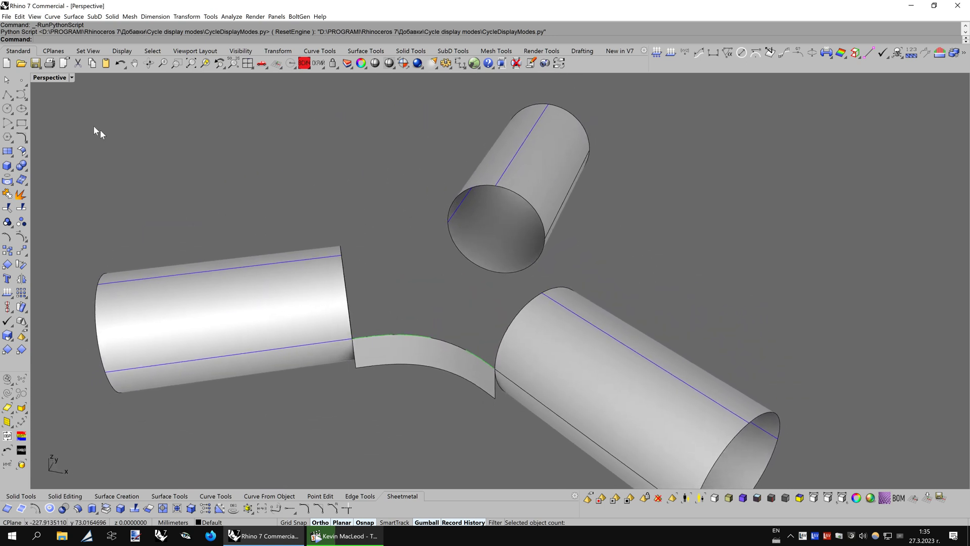
click(21, 82)
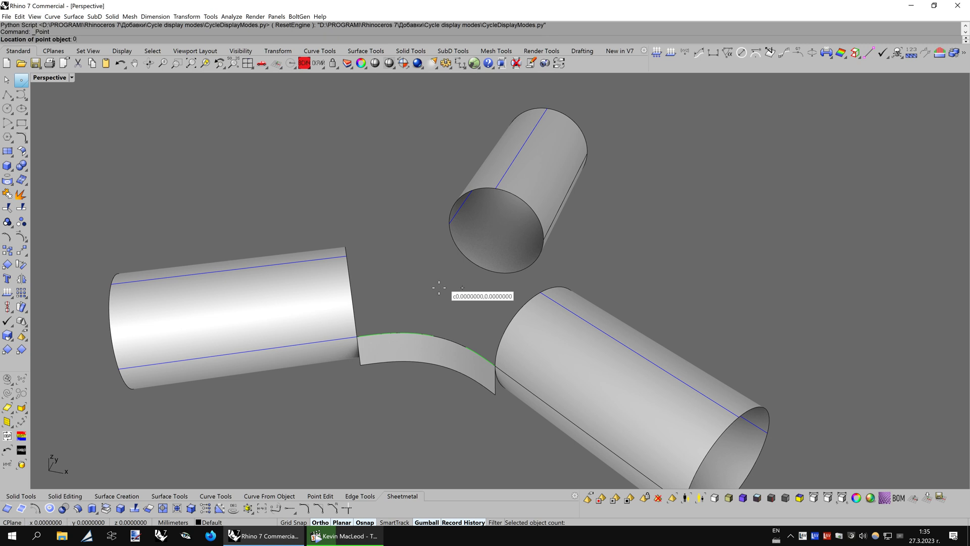
click(439, 288)
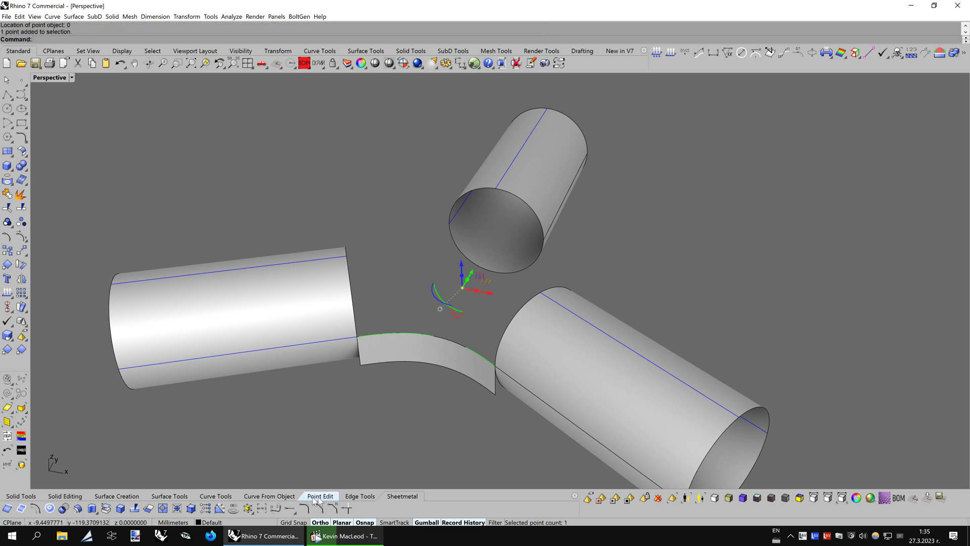
Raise the origin point to the cylinders' top height and draw a line to it from the rear cylinder's top seam
click(208, 508)
click(310, 256)
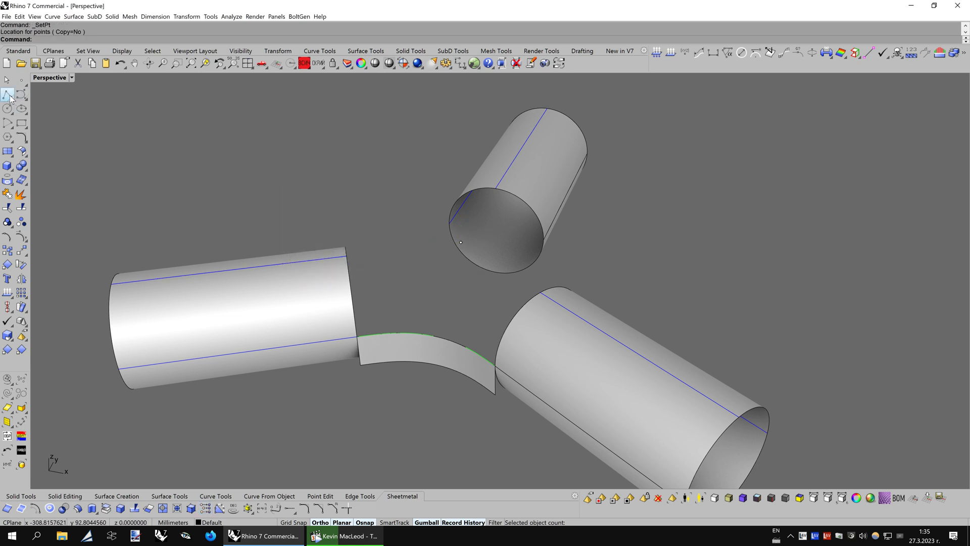
click(495, 188)
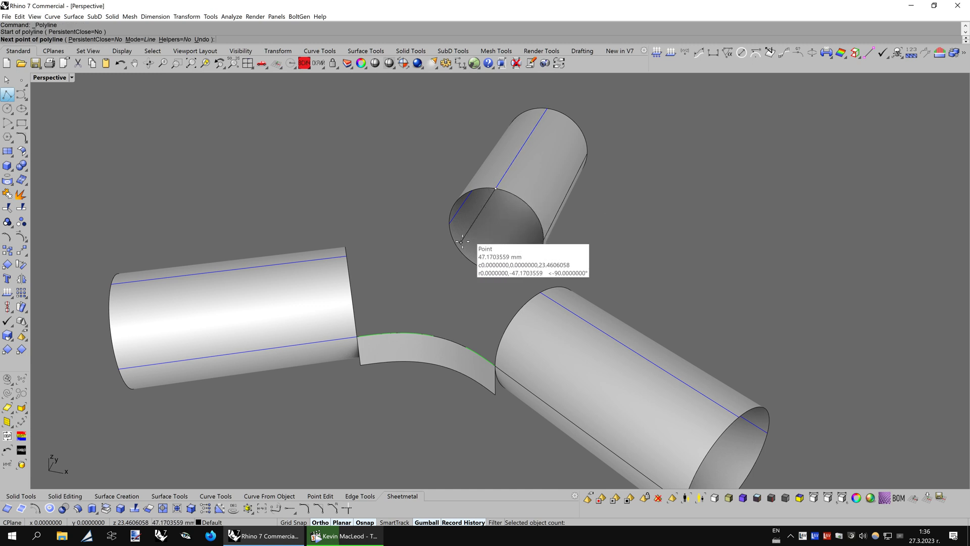
click(460, 242)
key(Return)
key(Return)
Draw two lines from the raised point to the top seam ends of the other two cylinders
click(461, 242)
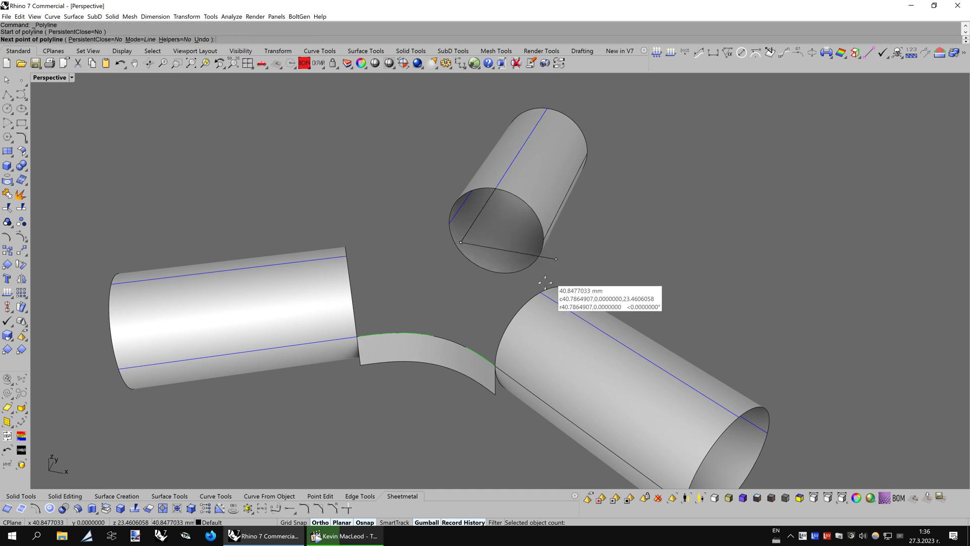
click(540, 291)
key(Return)
key(Return)
click(460, 242)
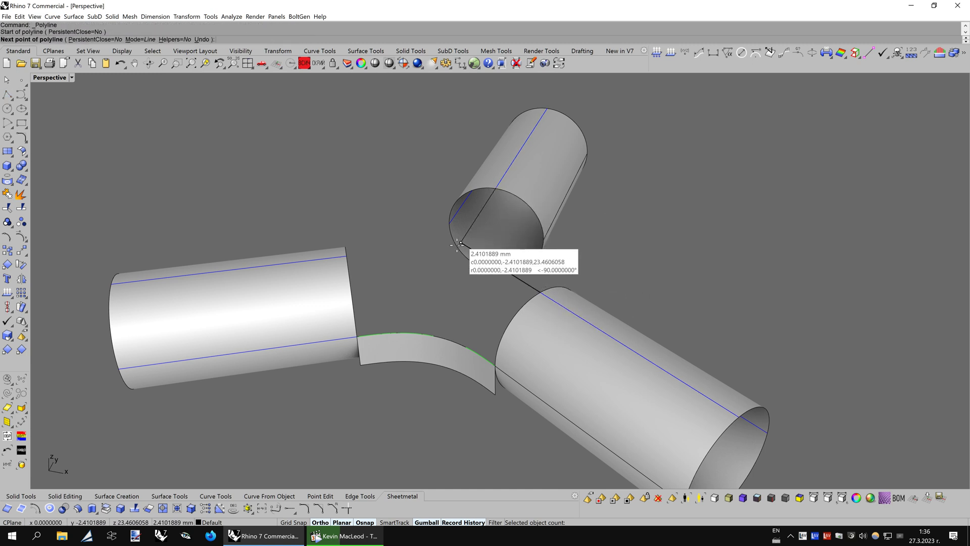
click(354, 254)
key(Return)
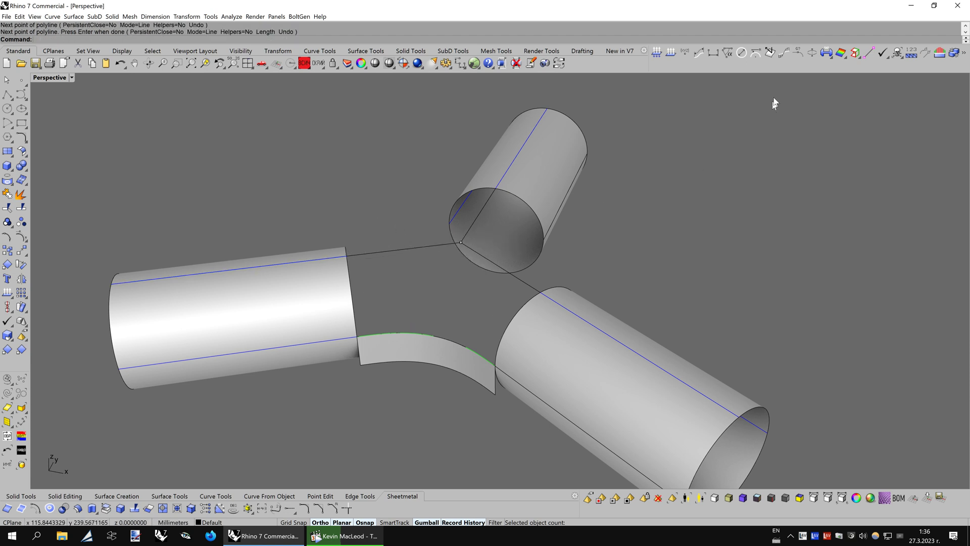
Check the geometric continuity between the new lines and the top seams of the front and left cylinders
click(797, 54)
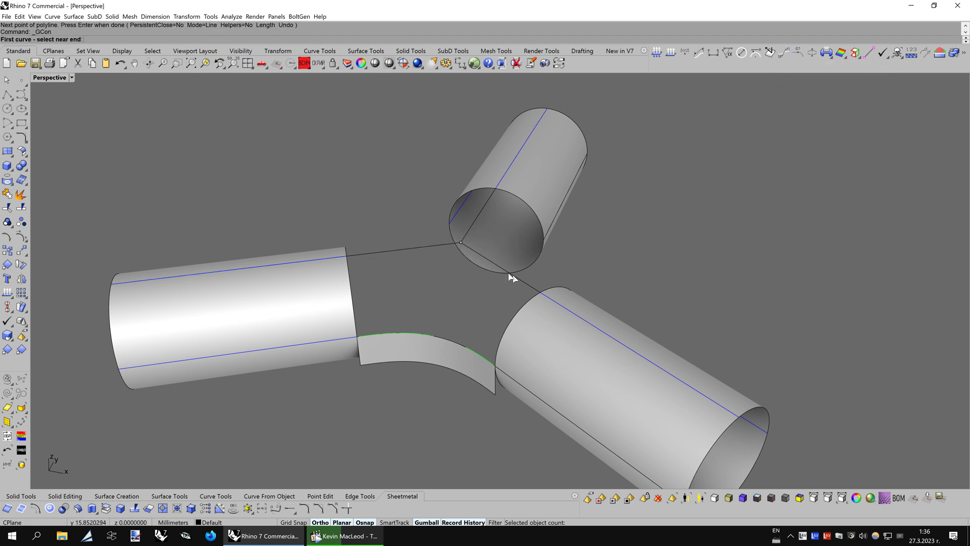
click(525, 287)
click(549, 302)
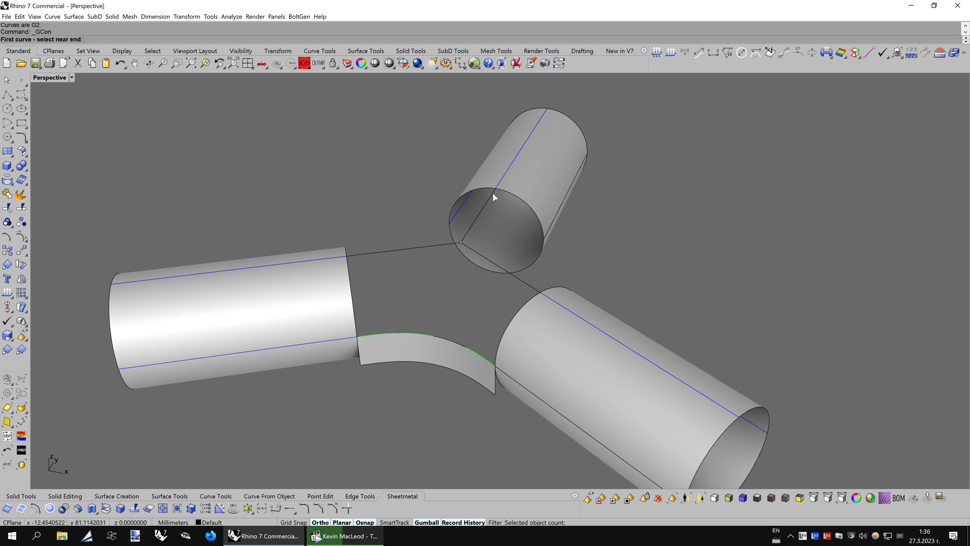
right_click(405, 229)
click(331, 259)
click(356, 255)
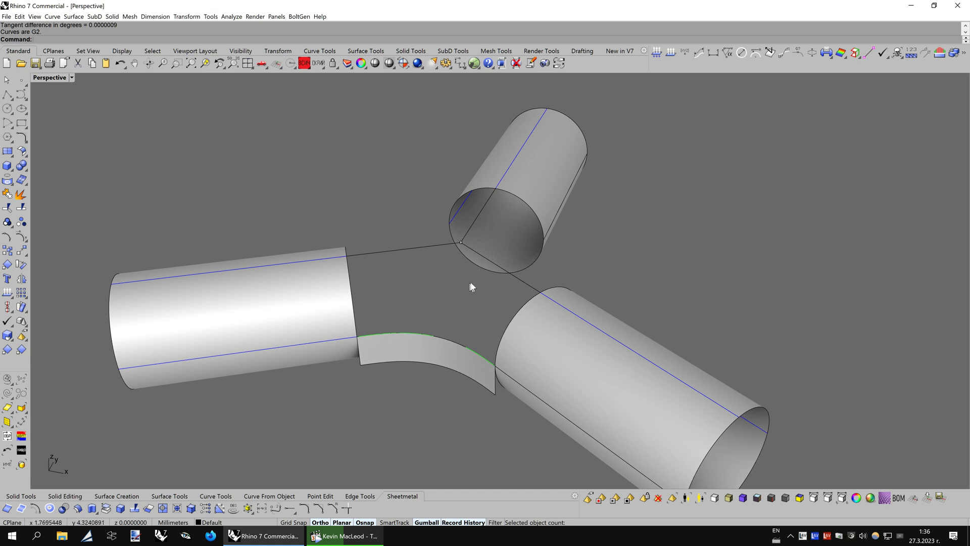
Extract a U-direction isocurve across the surface strip at the middle of its upper edge
right_drag(472, 284, 486, 284)
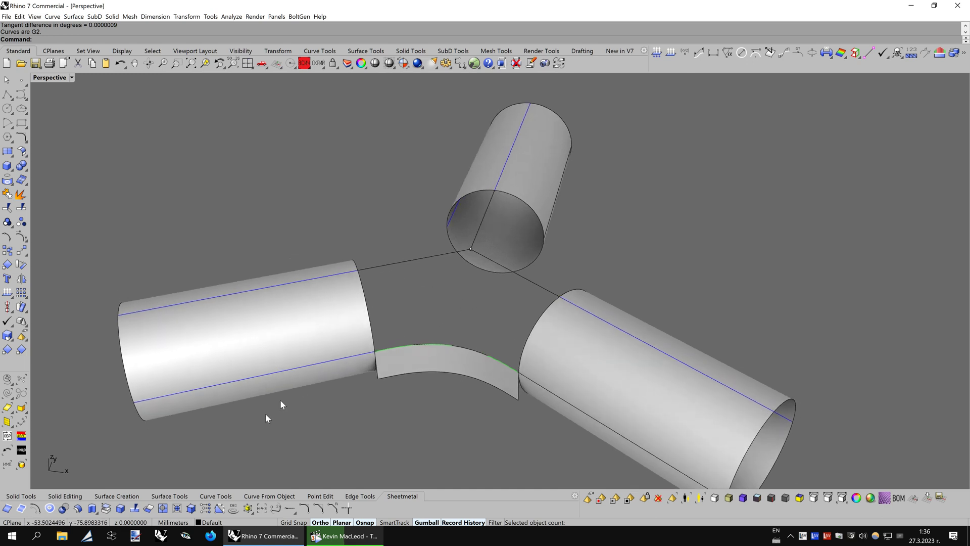
click(244, 499)
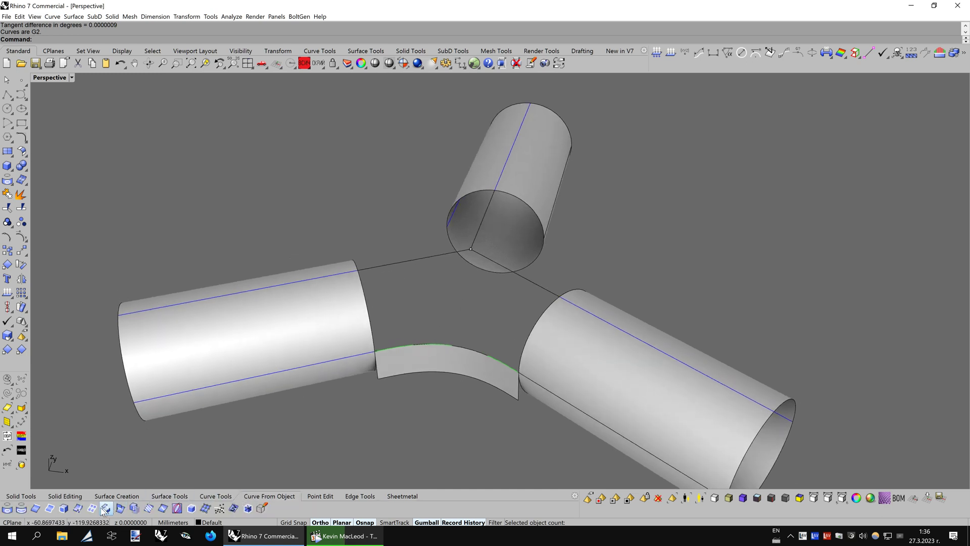
click(78, 511)
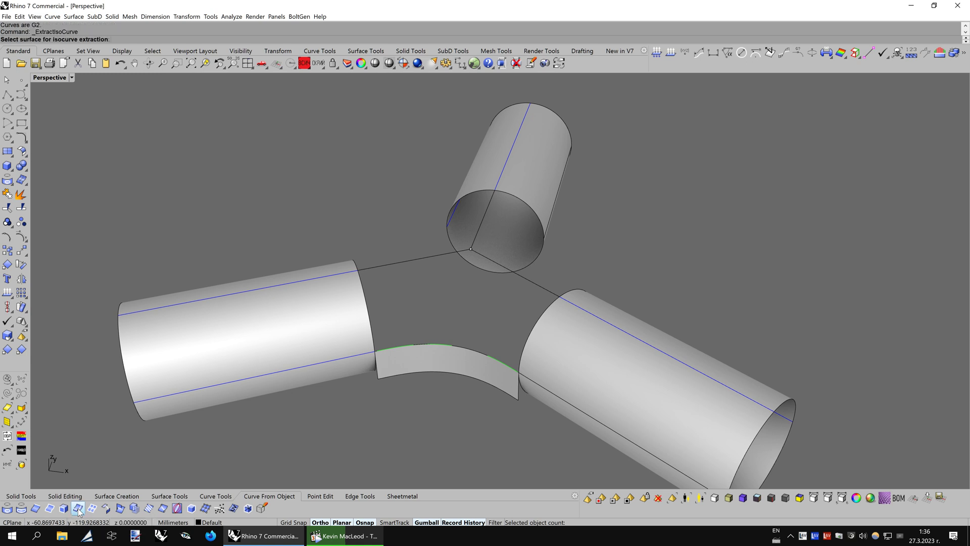
click(451, 372)
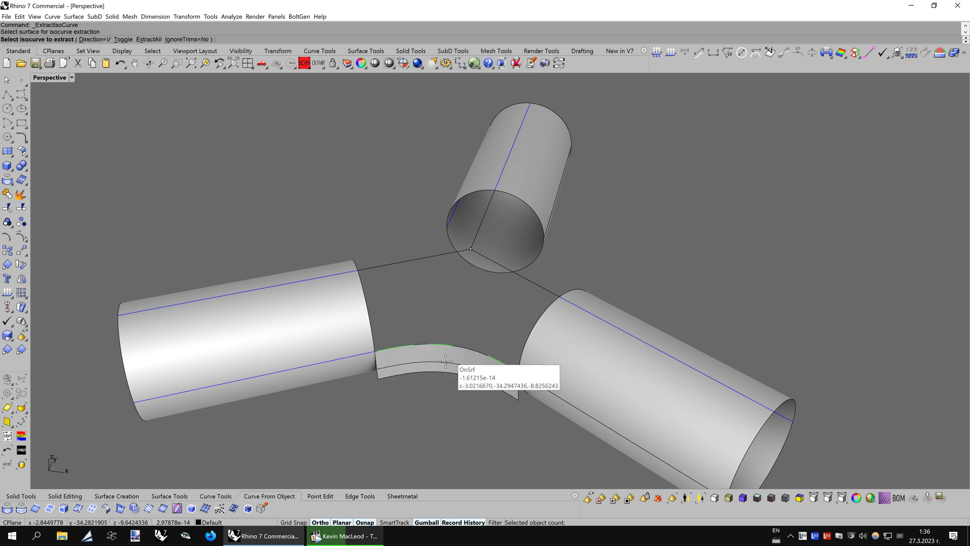
click(124, 40)
click(453, 356)
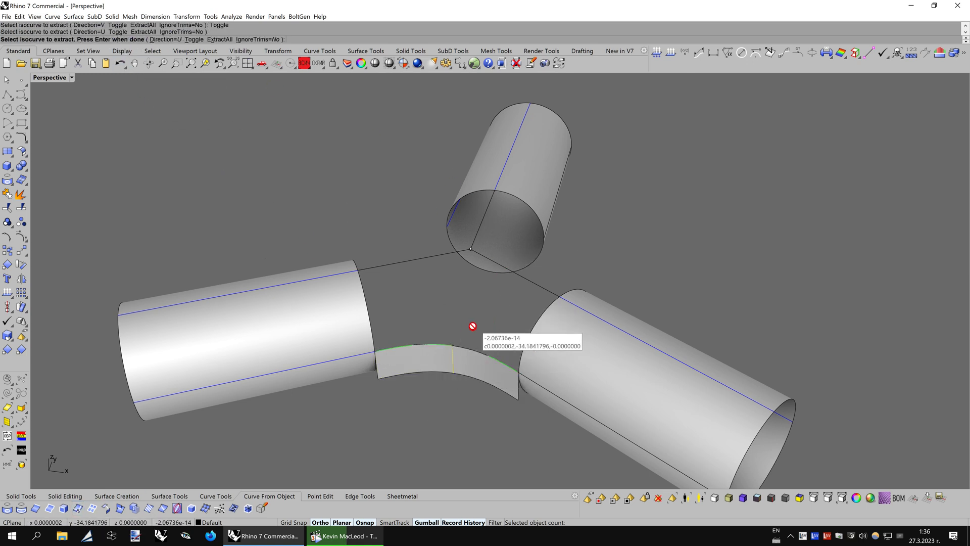
key(Return)
Set the extracted isocurve's object color to blue
click(452, 354)
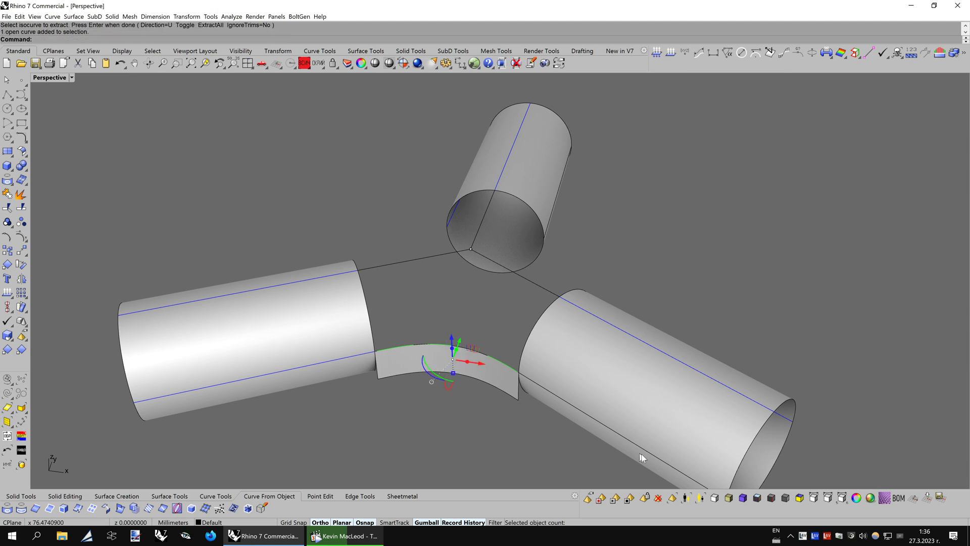
click(856, 497)
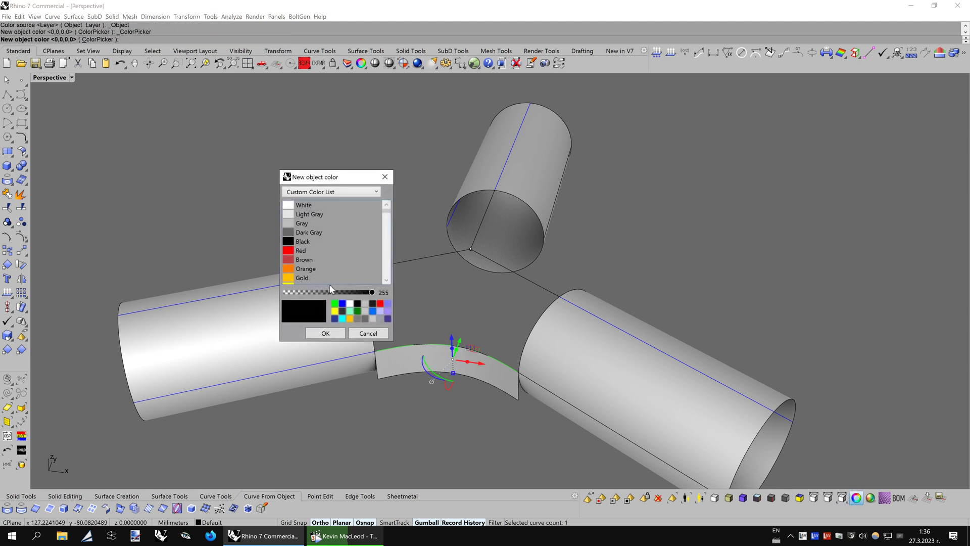
click(325, 333)
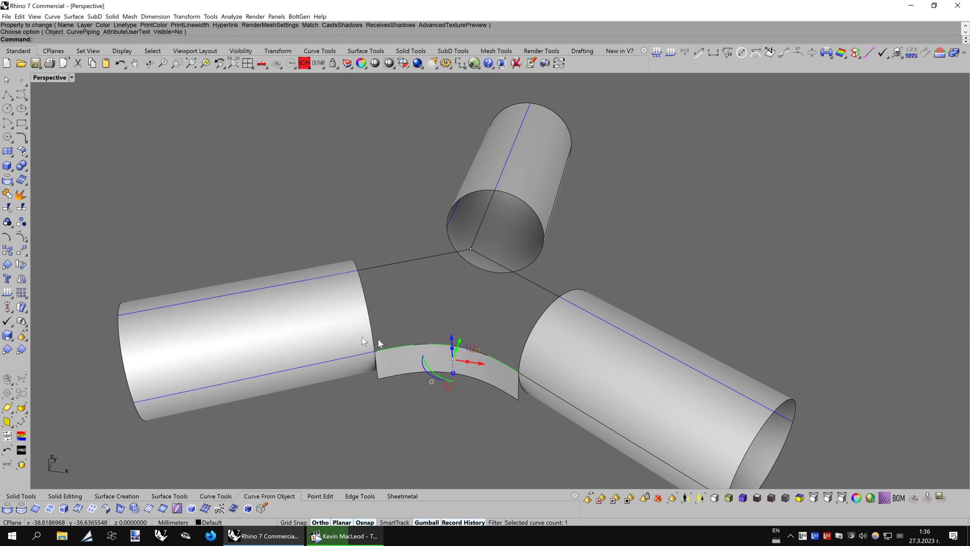
Examine the command macro of the Set wireframe color button, leaving it unchanged, and deselect the isocurve
shift+right_click(855, 497)
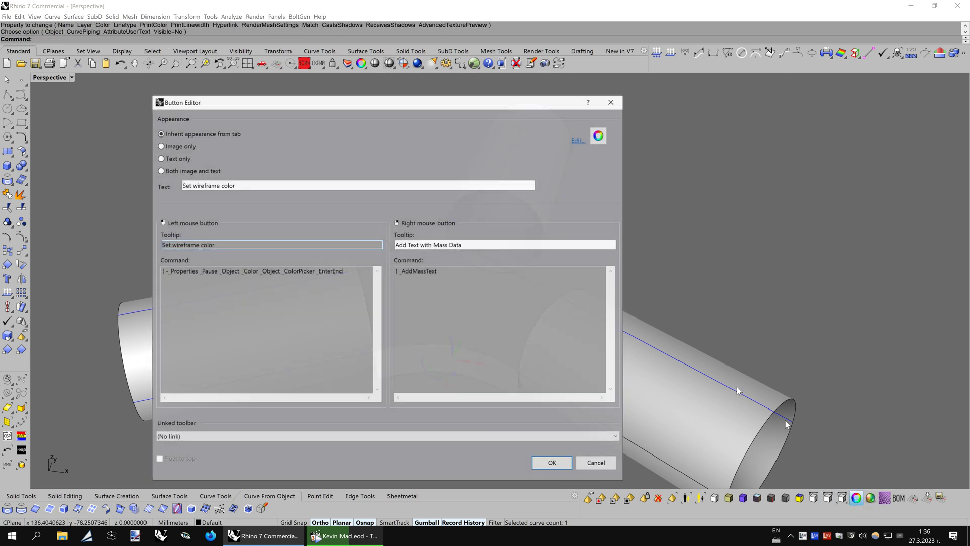
click(349, 276)
drag(348, 271, 148, 271)
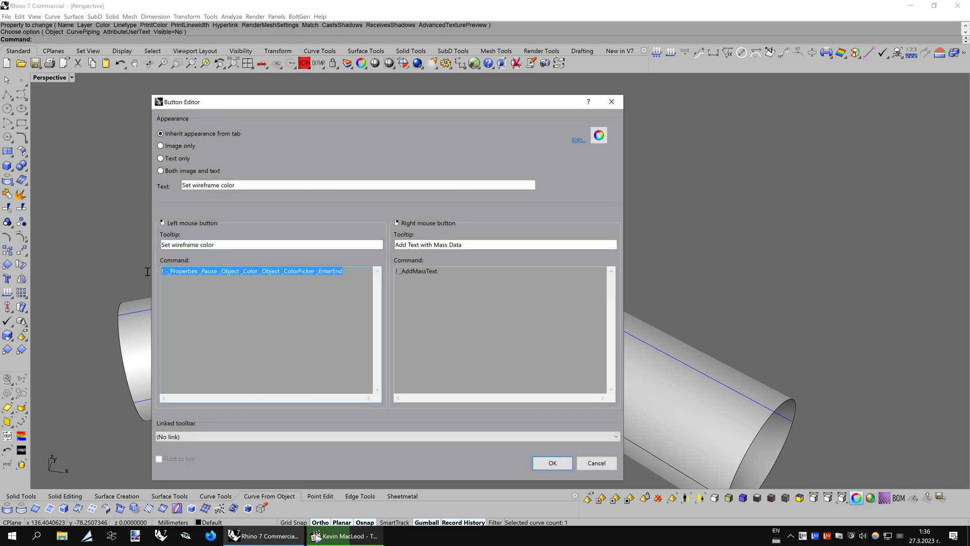
click(346, 274)
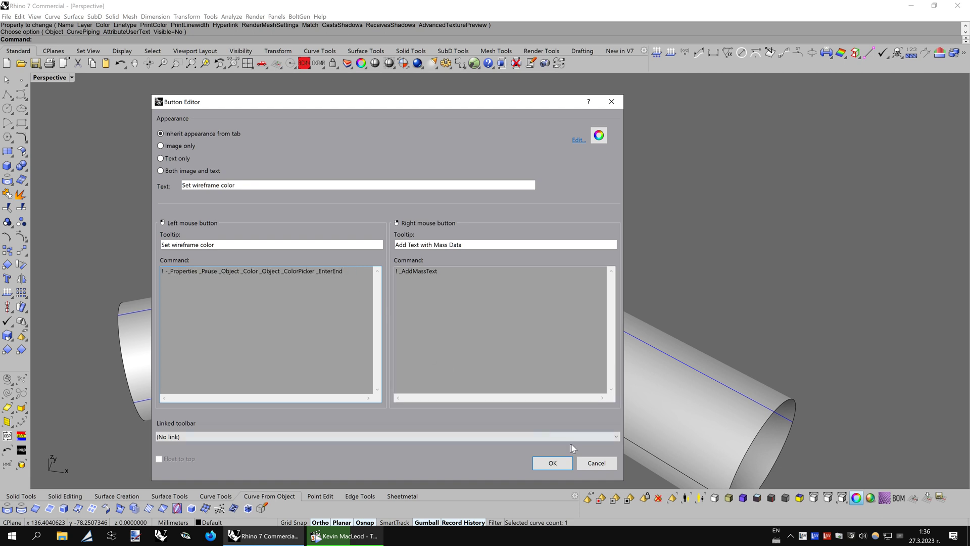
click(597, 463)
key(Escape)
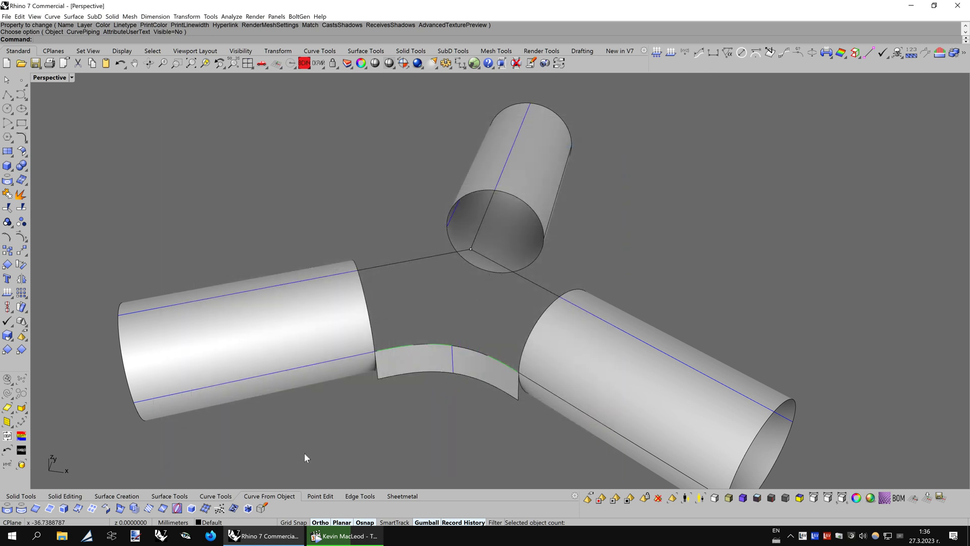
Blend a curve from the rear line's end at the raised point to the strip's isocurve, with Curvature at end 1 and Tangency at end 2
click(270, 495)
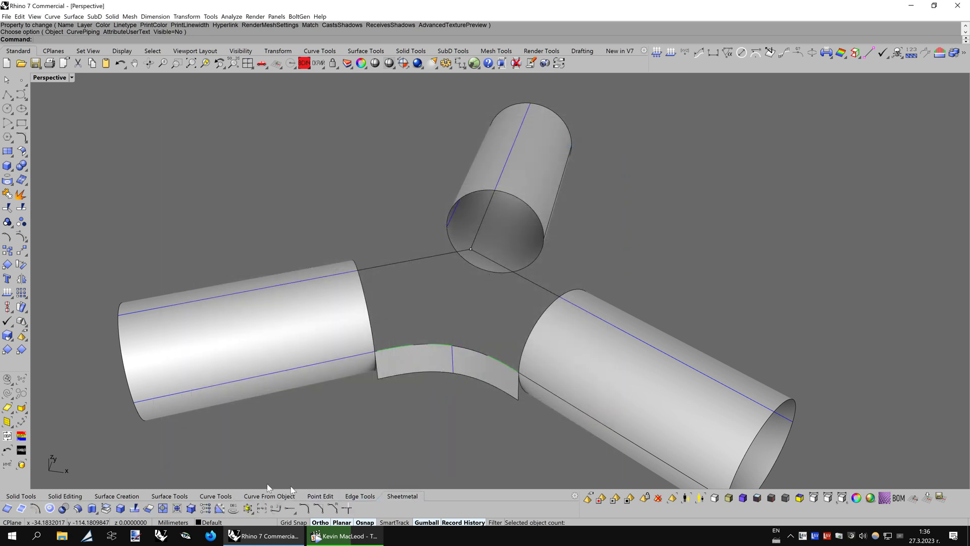
click(276, 510)
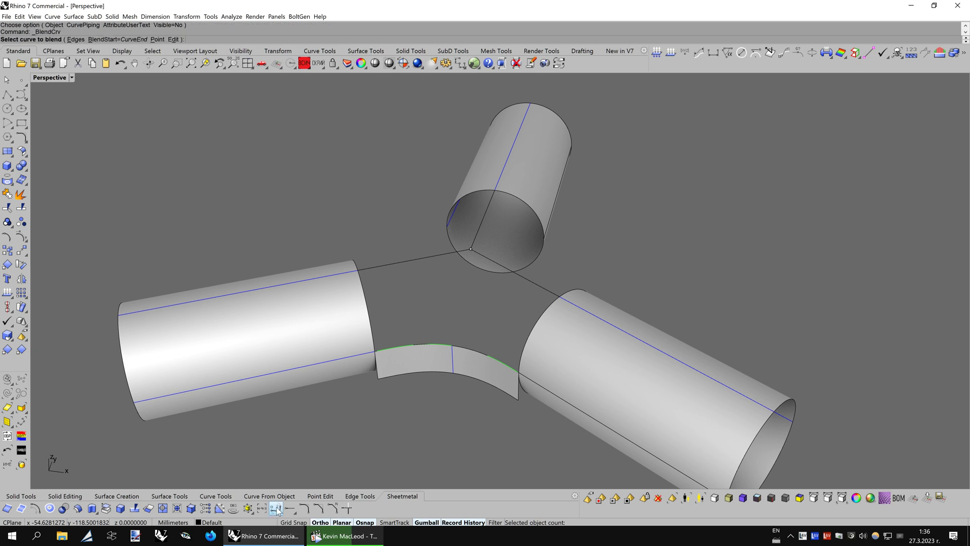
click(477, 237)
click(454, 352)
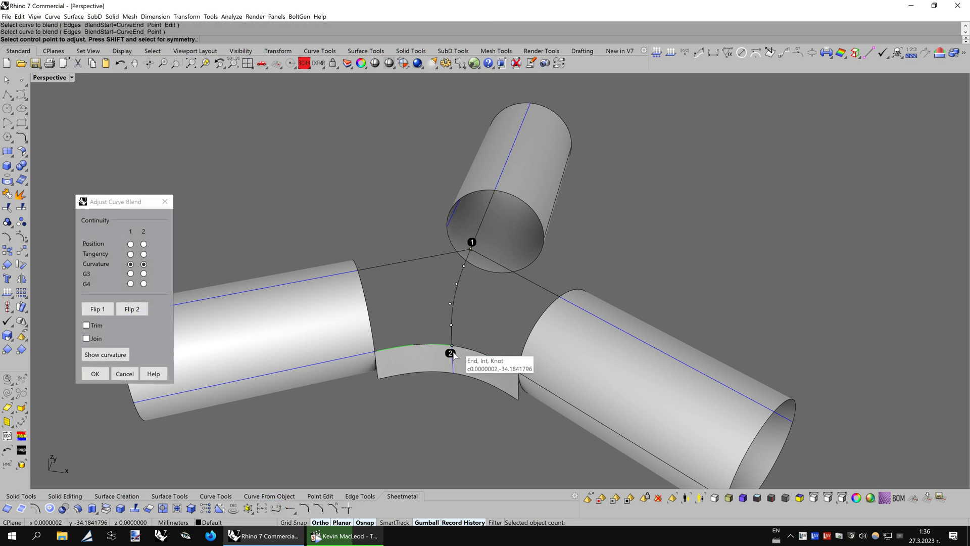
click(143, 254)
right_drag(511, 279, 459, 292)
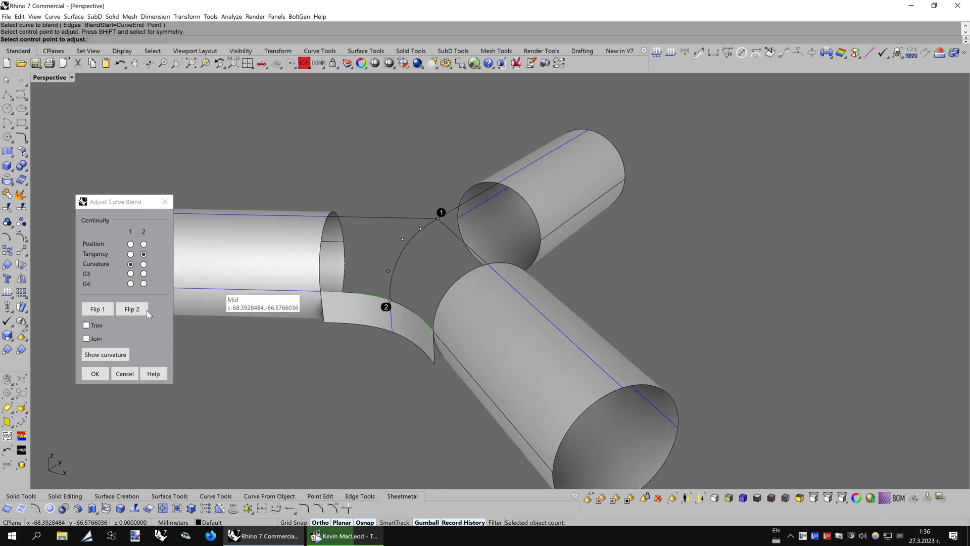
click(94, 373)
Set the new central blend curve's object color to green
scroll(380, 290, up, 1)
drag(403, 268, 363, 243)
click(856, 498)
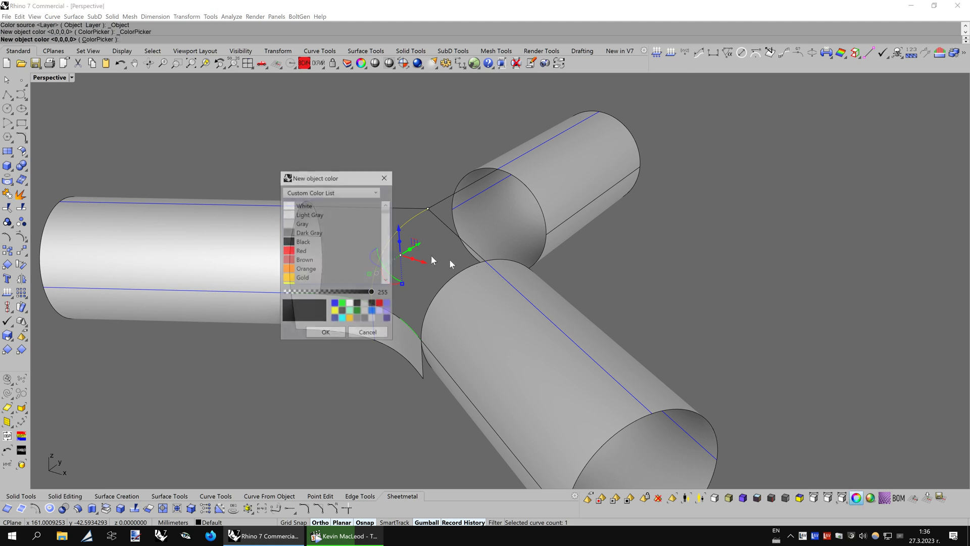
click(342, 304)
click(326, 333)
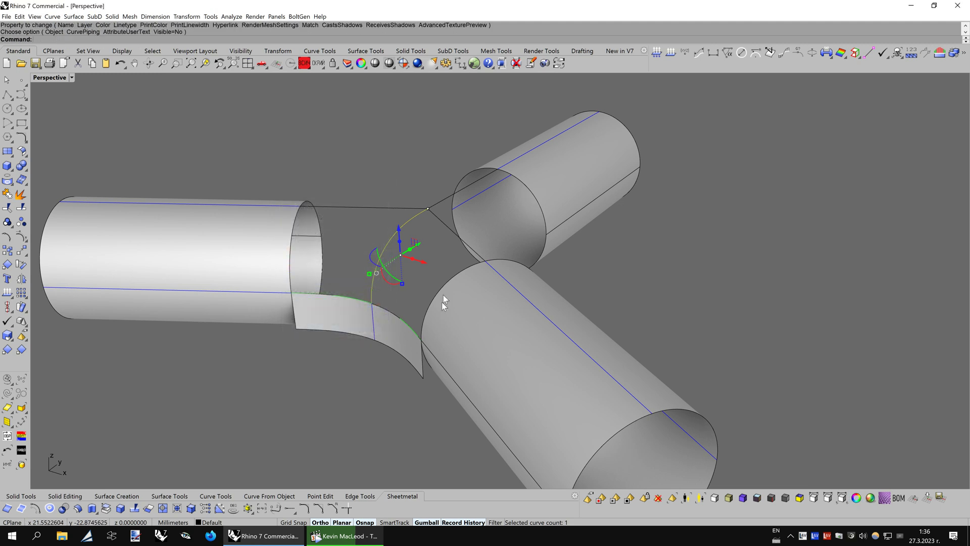
right_drag(444, 296, 450, 225)
scroll(452, 182, up, 2)
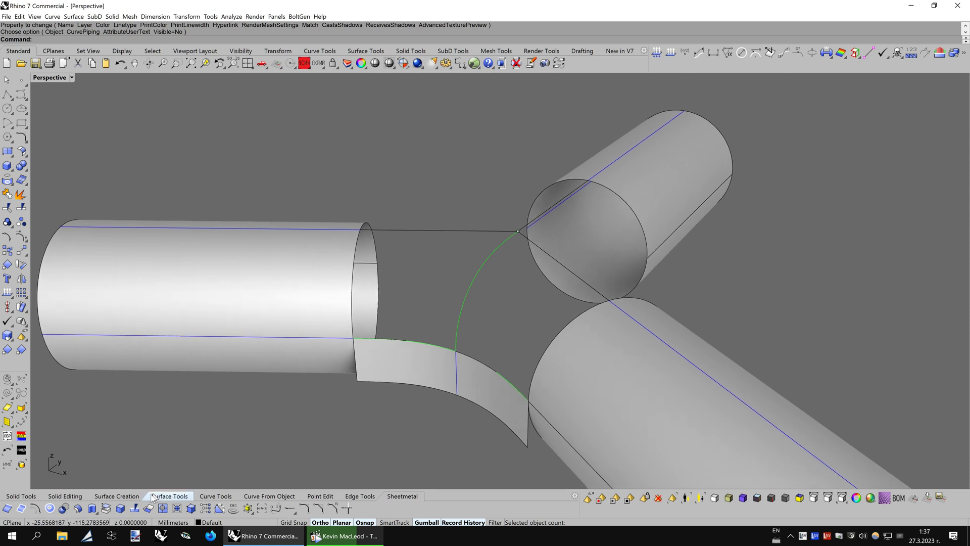
click(126, 496)
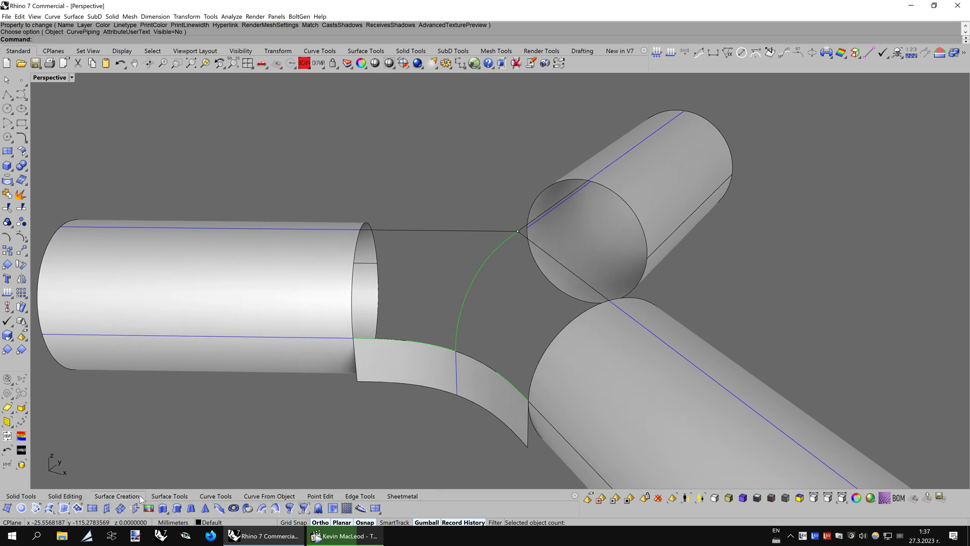
click(64, 507)
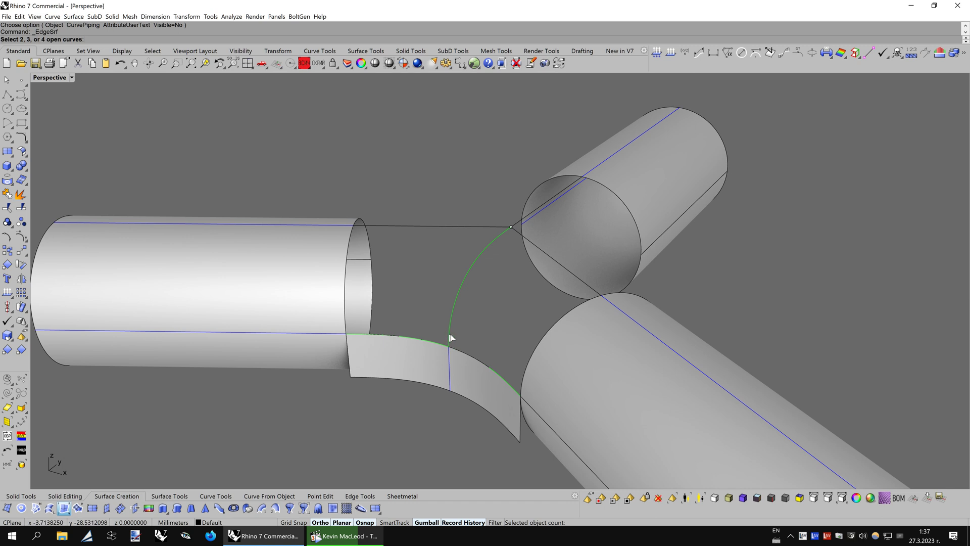
key(Escape)
Show the naked edges of the front cylinder and the surface strip
click(854, 53)
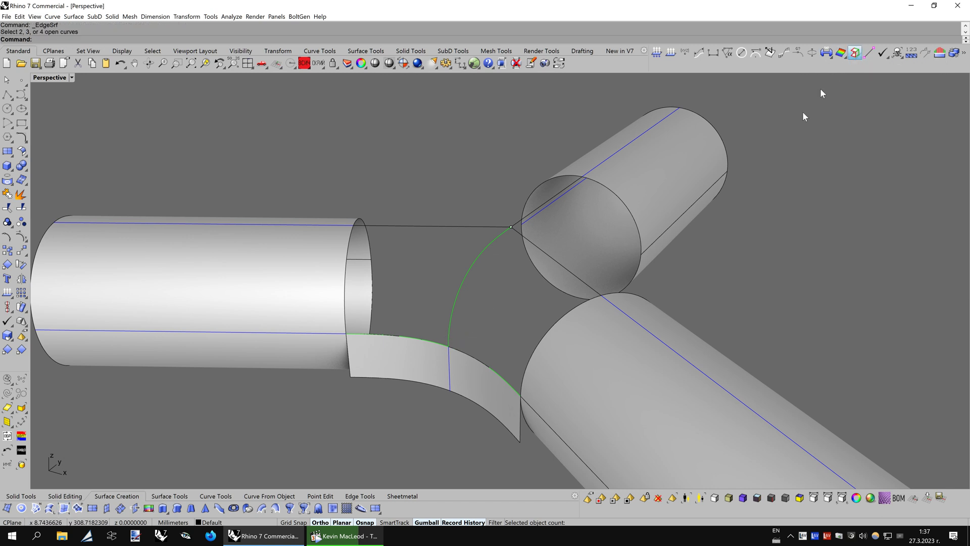
click(620, 337)
click(459, 376)
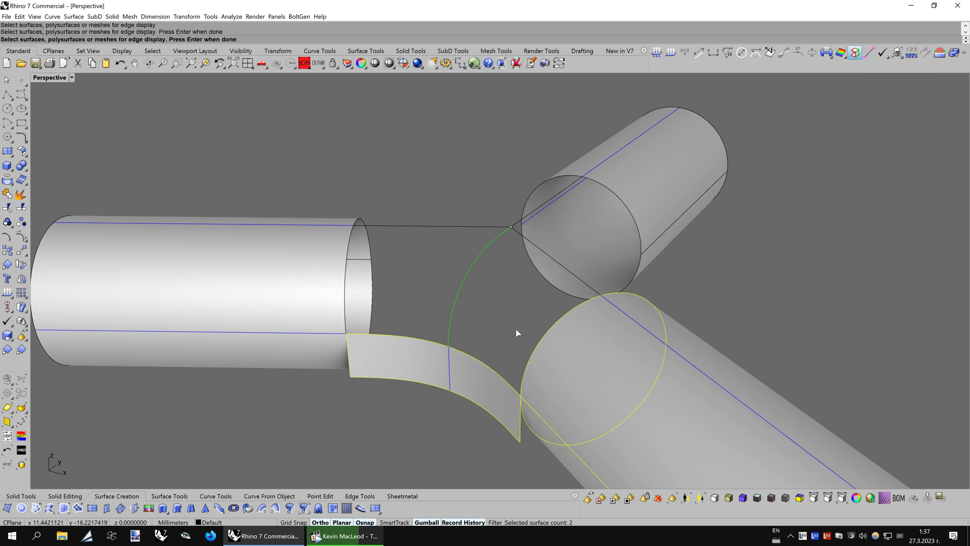
key(Return)
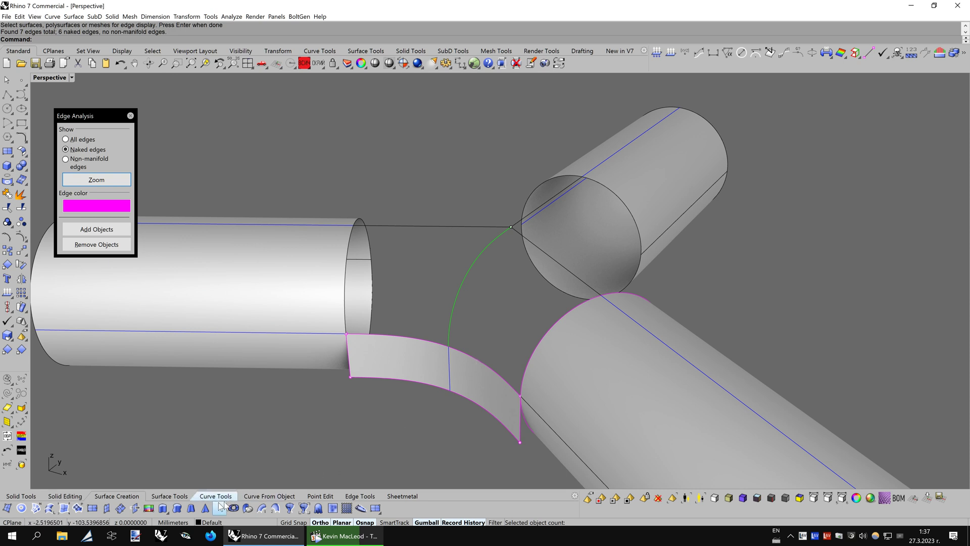
Split the surface strip's upper edge at the lower end of the green central blend curve
click(361, 497)
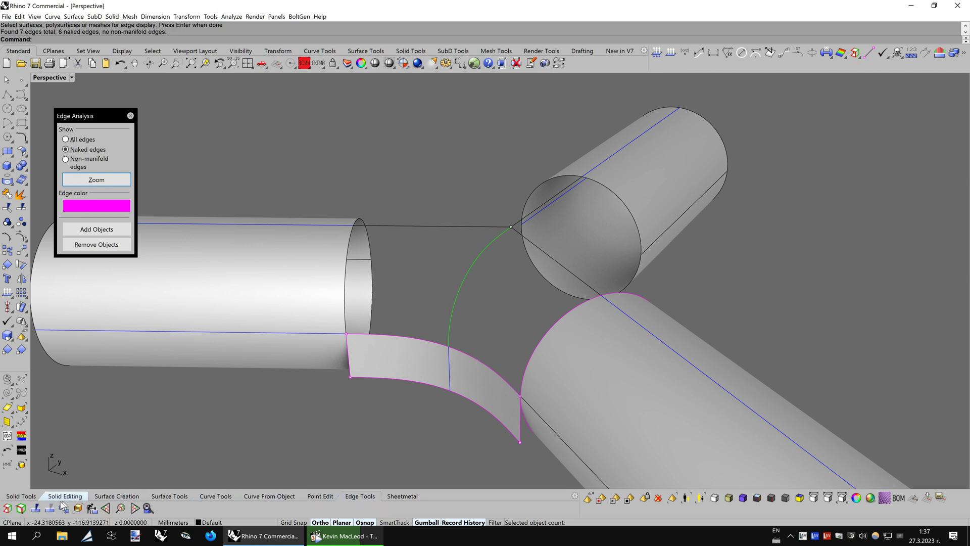
click(39, 508)
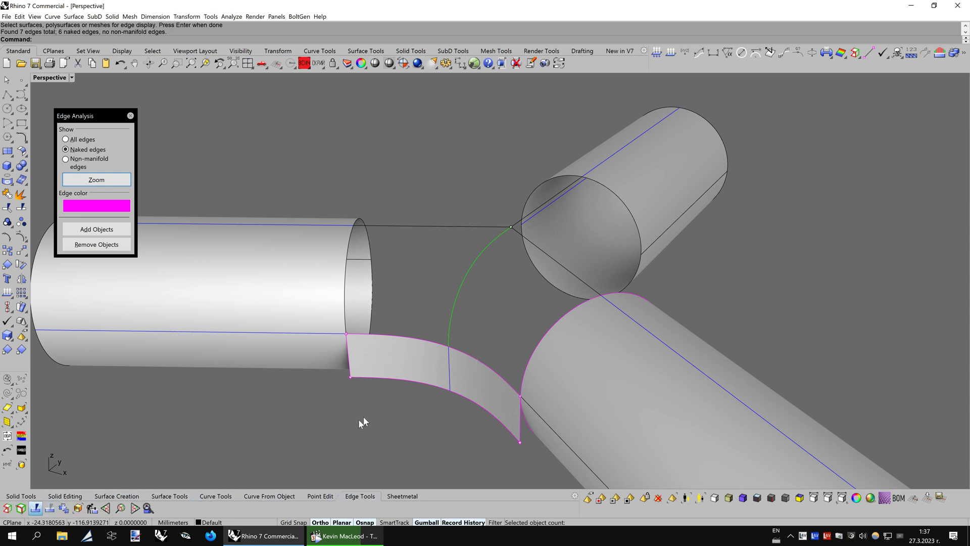
click(465, 353)
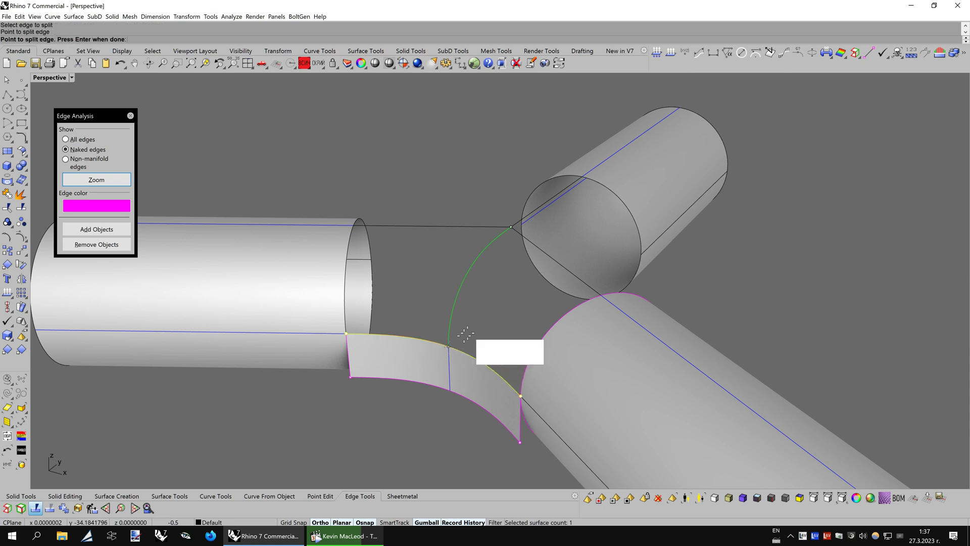
click(449, 347)
key(Return)
Split the front cylinder's open edge where the straight guide line meets it, and close the edge analysis
key(Return)
click(551, 317)
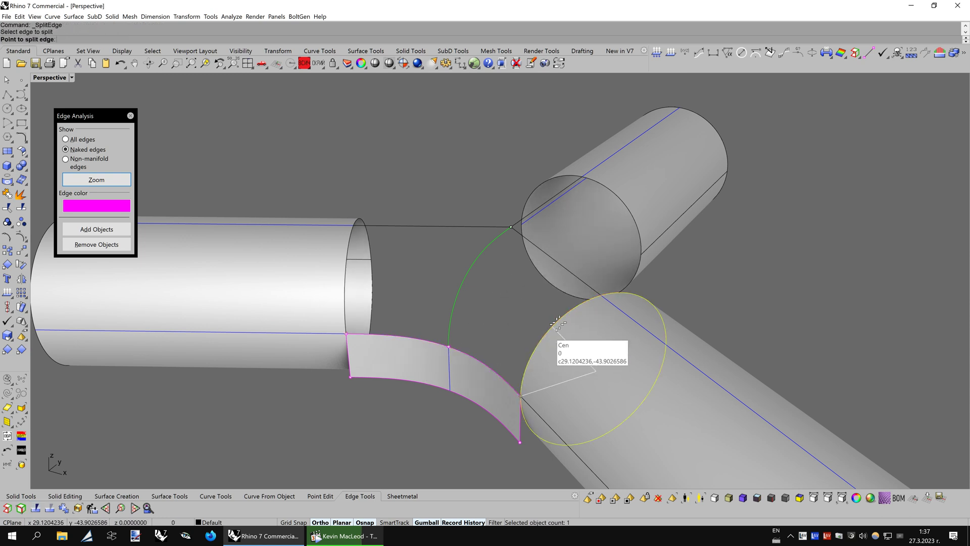
click(556, 315)
key(Return)
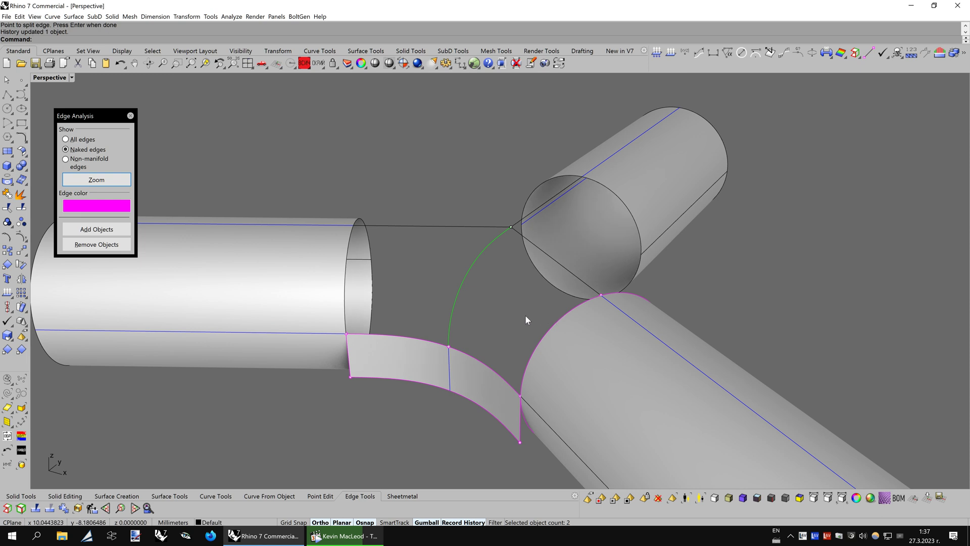
click(130, 116)
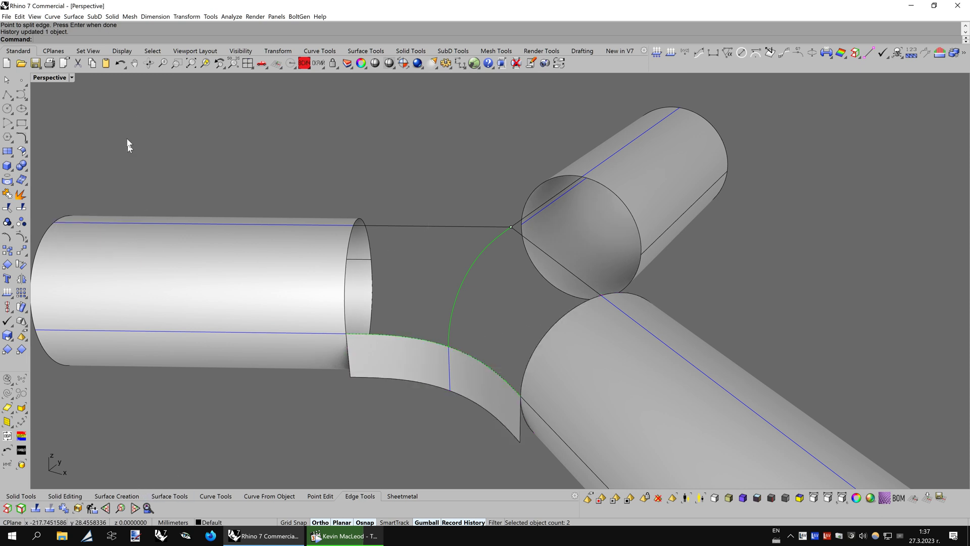
Set the Perspective viewport's display mode to Alias 4
click(71, 78)
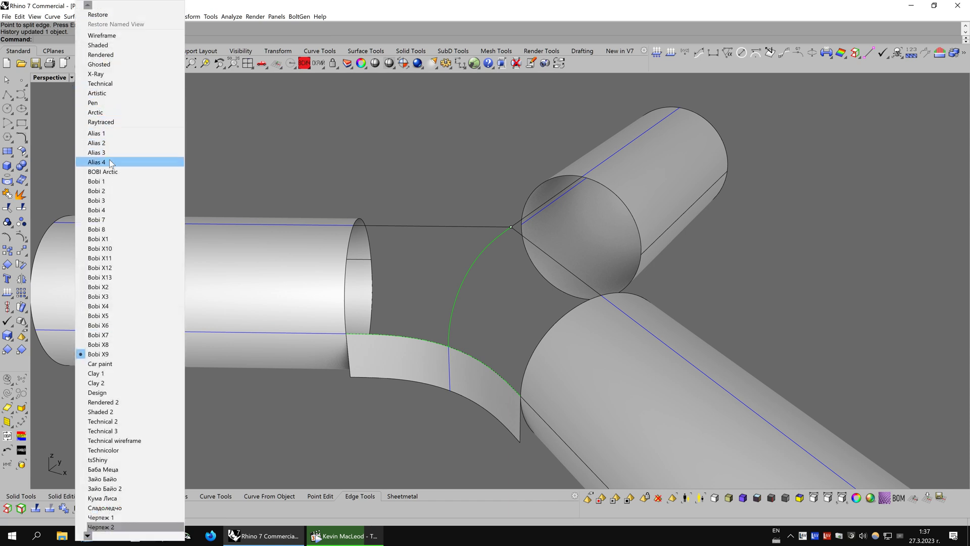
click(109, 160)
scroll(397, 223, down, 2)
scroll(468, 259, up, 2)
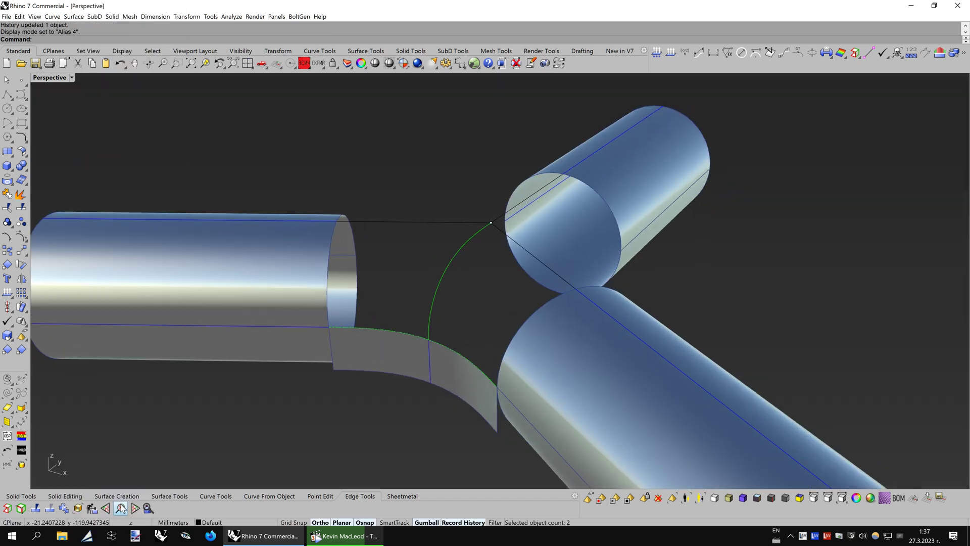
Create an edge-curve surface from the strip's split edge, the green blend curve, the guide line and the front cylinder's split edge
click(137, 496)
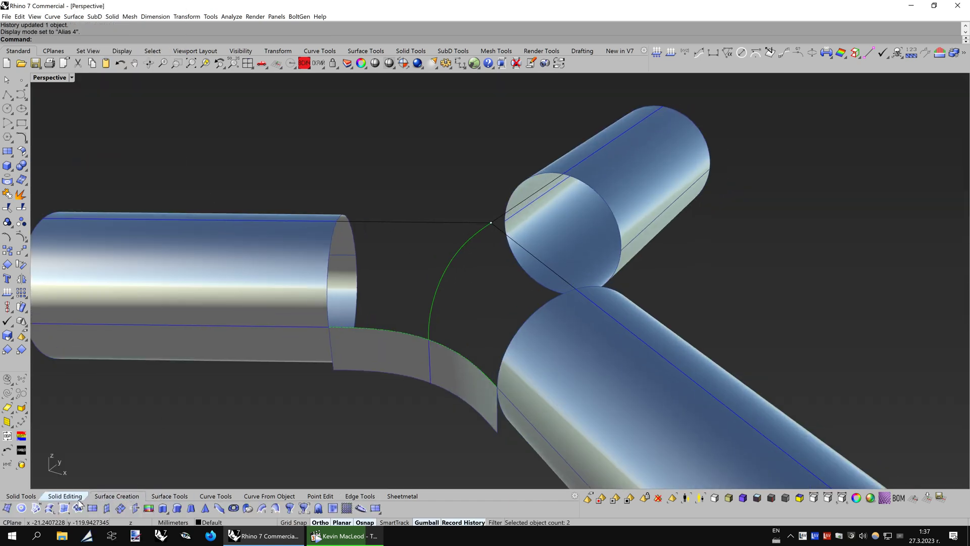
click(65, 507)
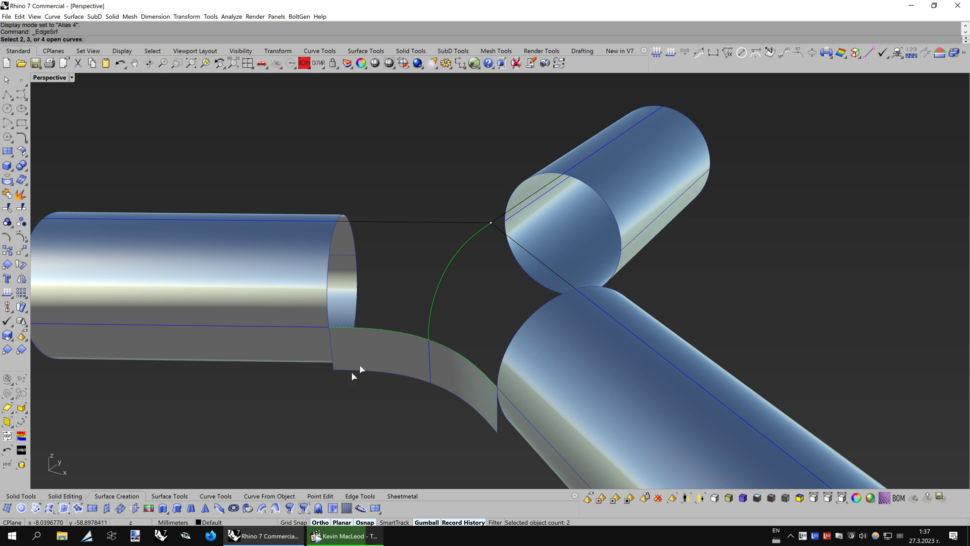
click(432, 343)
click(479, 375)
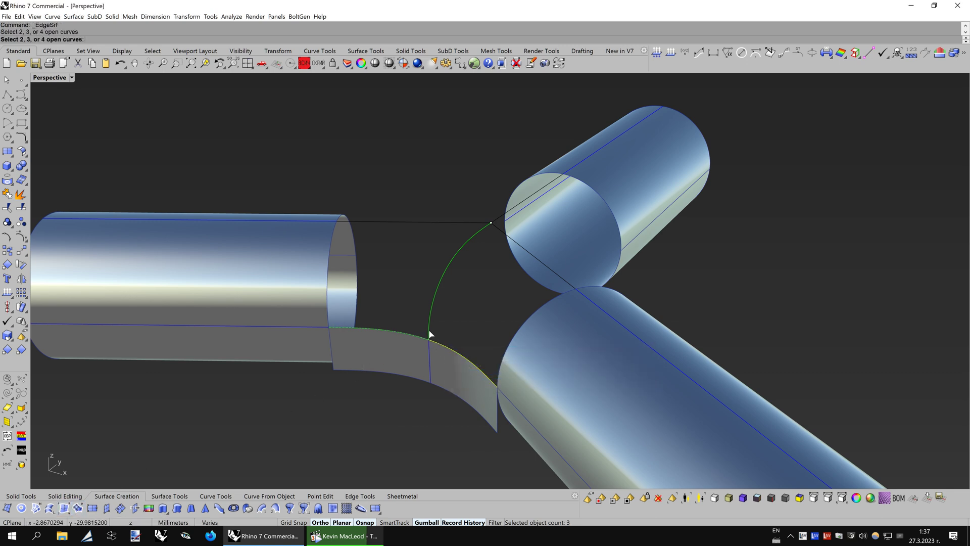
click(516, 245)
click(556, 296)
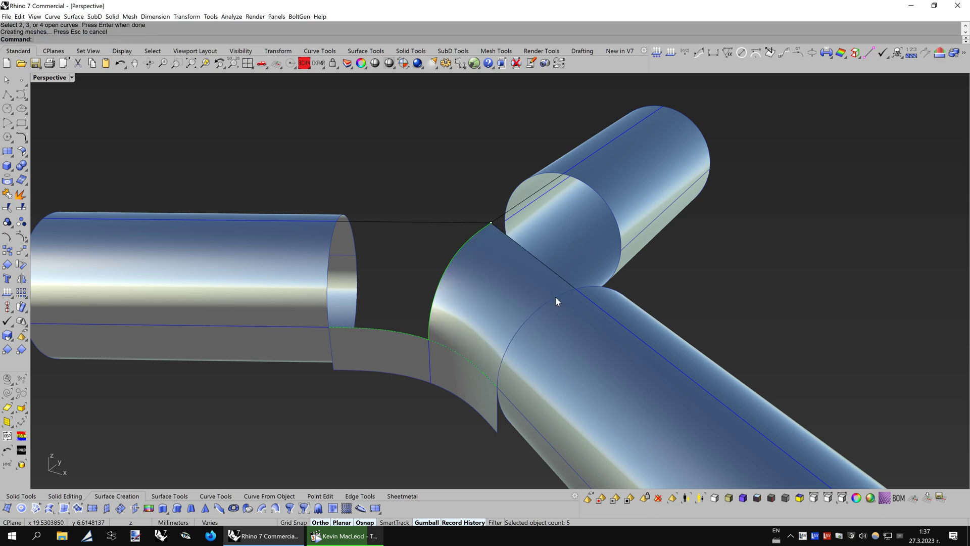
Show the control points of the new four-sided surface
click(514, 299)
key(F10)
right_drag(515, 303, 581, 309)
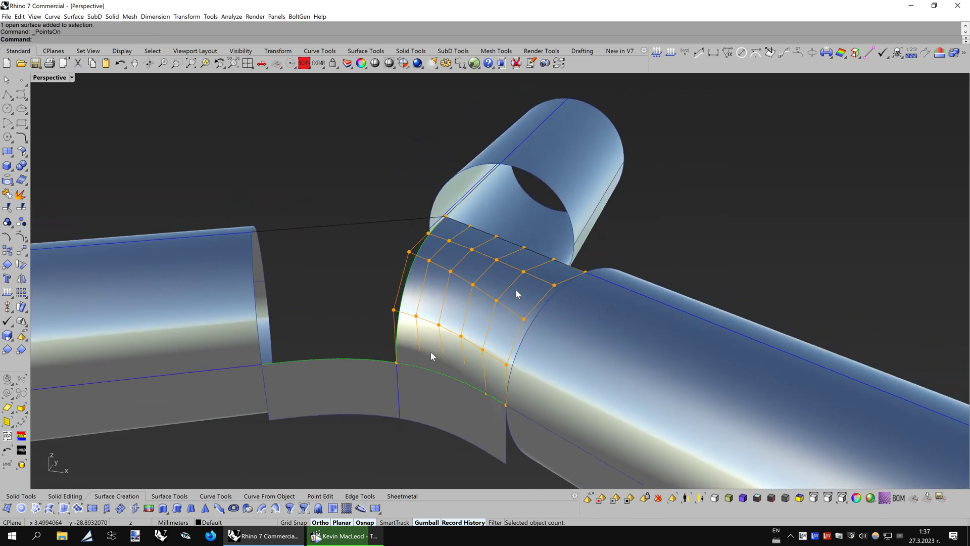
Apply zebra stripe analysis to the new surface and front cylinder, and add the strip and the other cylinder adjoining it
click(845, 52)
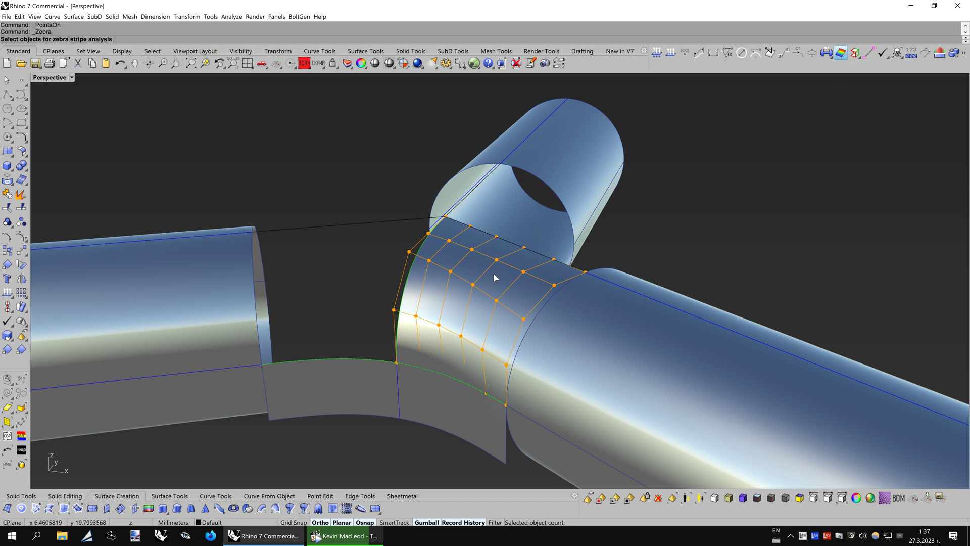
click(576, 317)
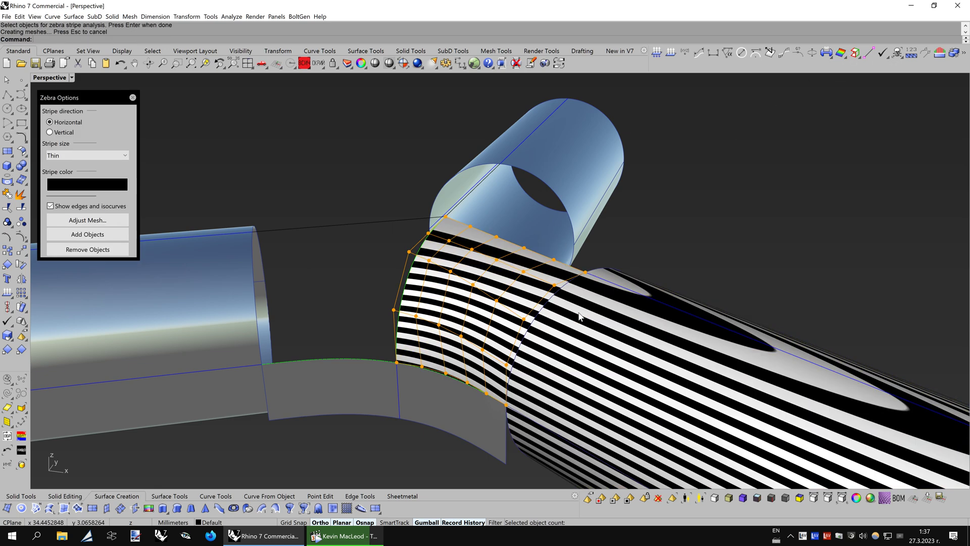
click(101, 234)
click(433, 394)
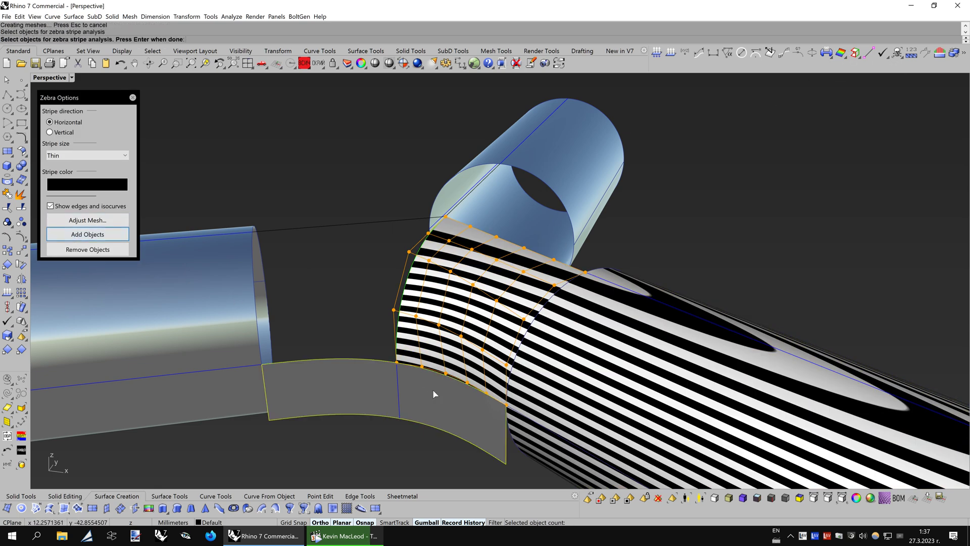
click(241, 348)
key(Return)
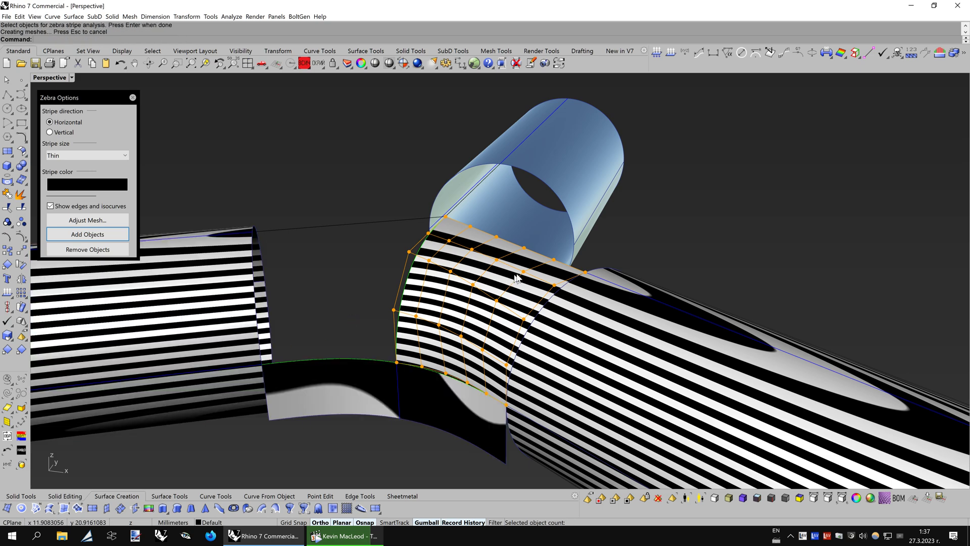
right_drag(352, 325, 552, 309)
scroll(550, 303, up, 2)
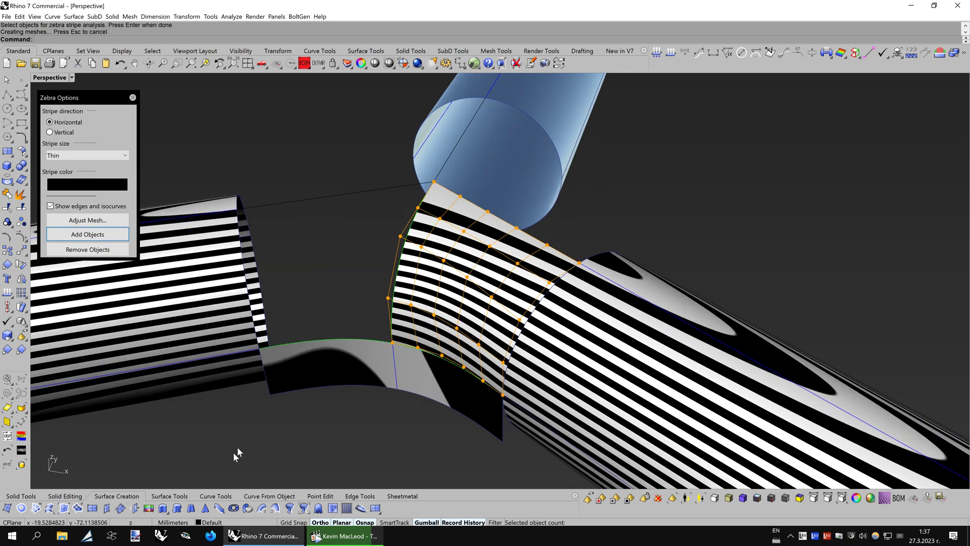
Rebuild the four-sided surface with 6 points and degree 5 in both U and V, deleting the input
click(174, 496)
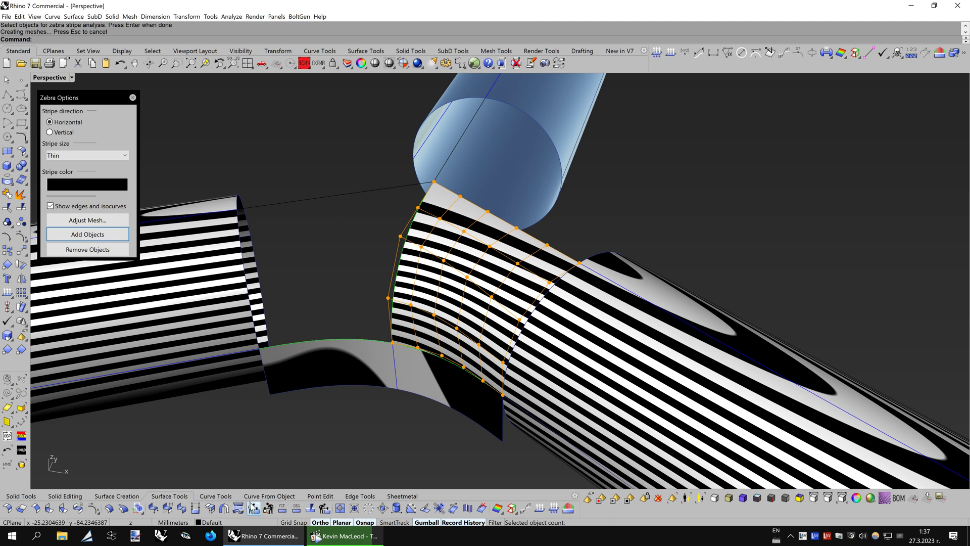
click(253, 507)
click(485, 329)
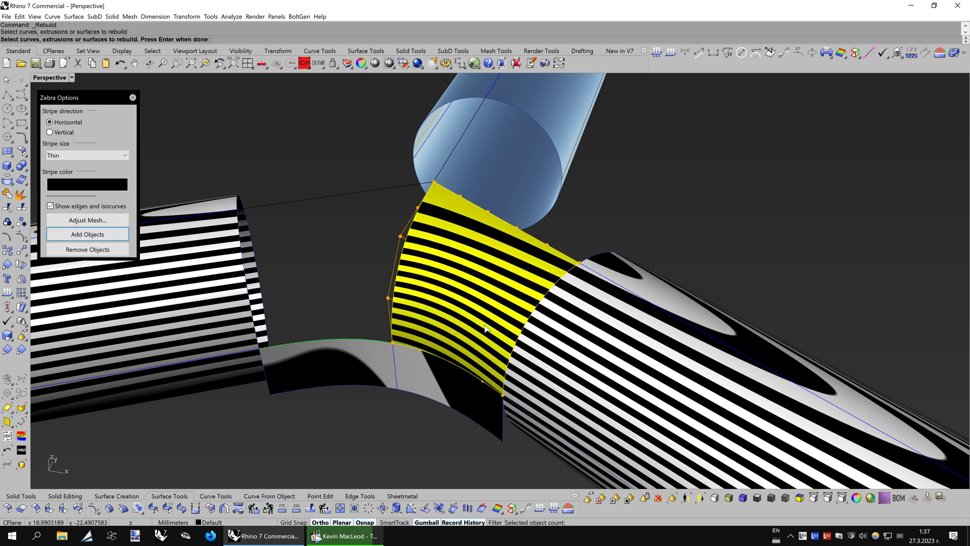
key(Return)
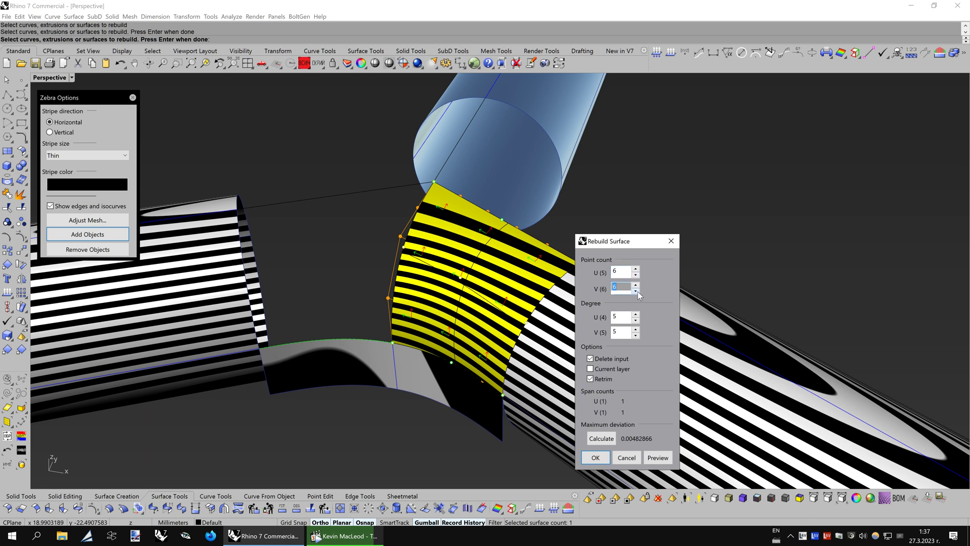
click(596, 457)
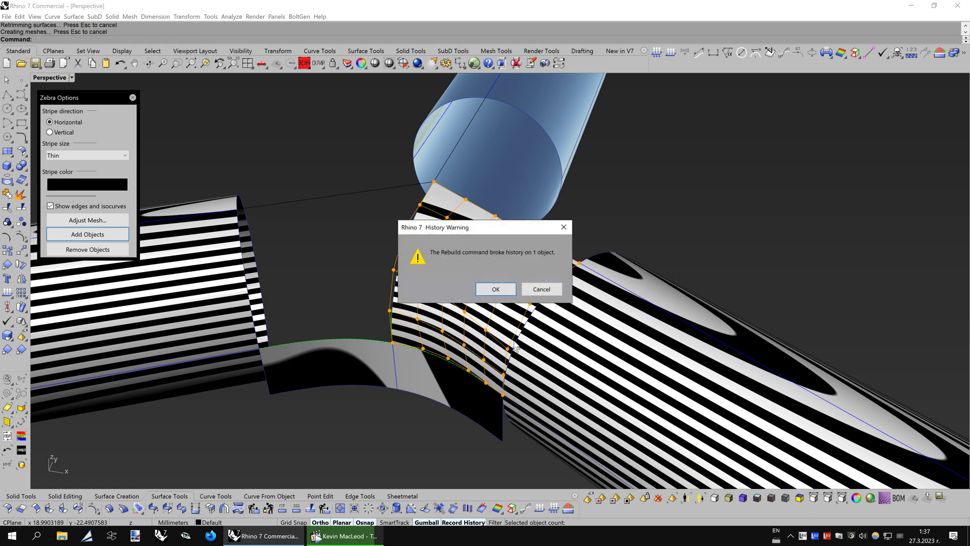
click(496, 290)
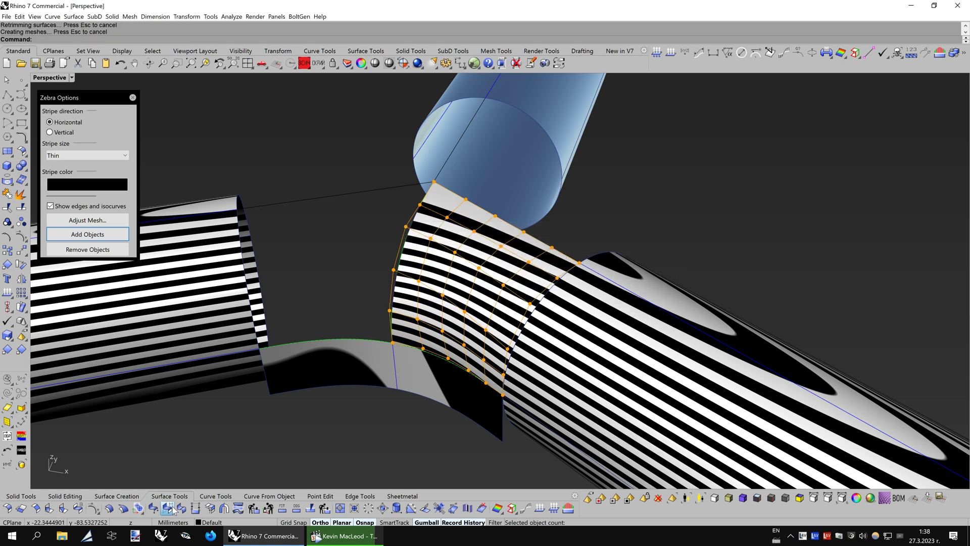
Match the rebuilt surface's edge to the front cylinder with Curvature continuity, Refine match off and Automatic isocurve direction
right_click(526, 381)
click(506, 375)
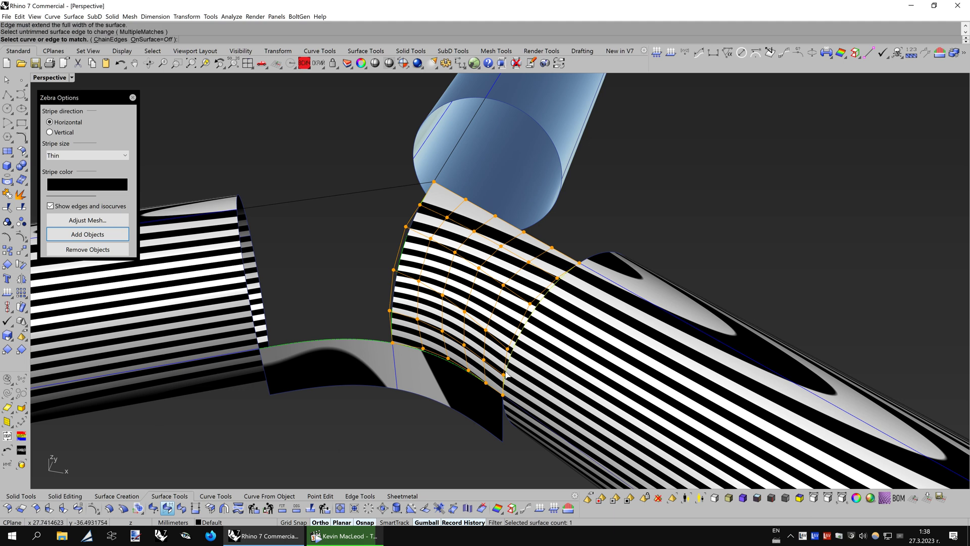
click(506, 375)
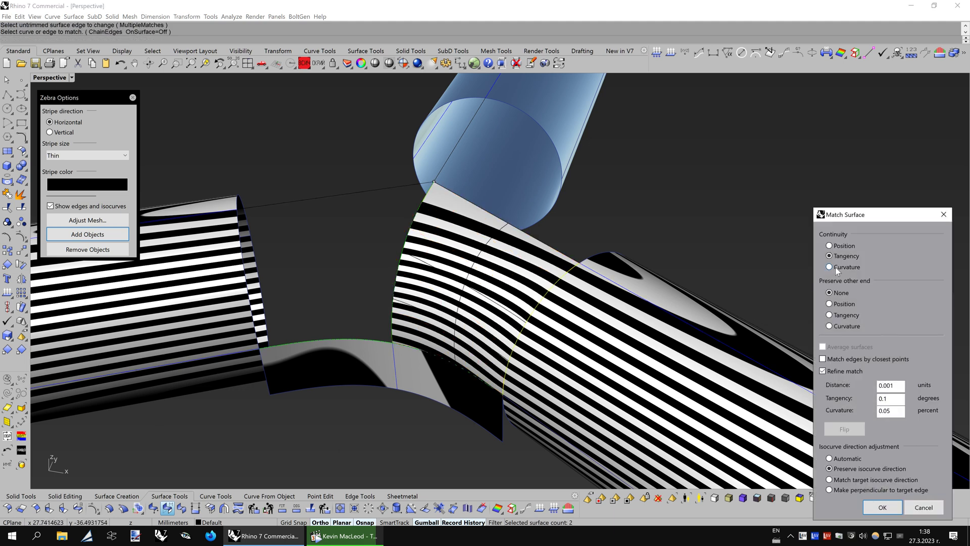
click(830, 267)
click(838, 373)
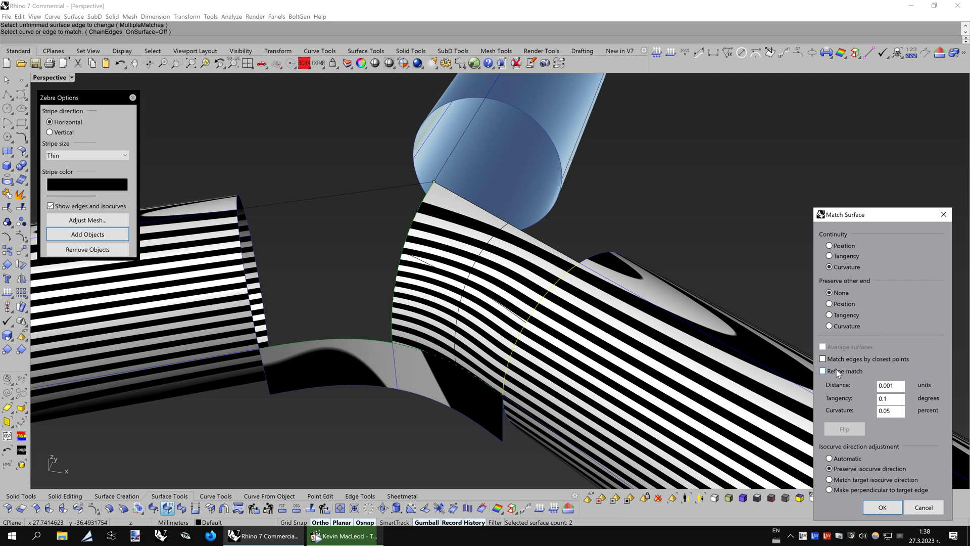
click(841, 462)
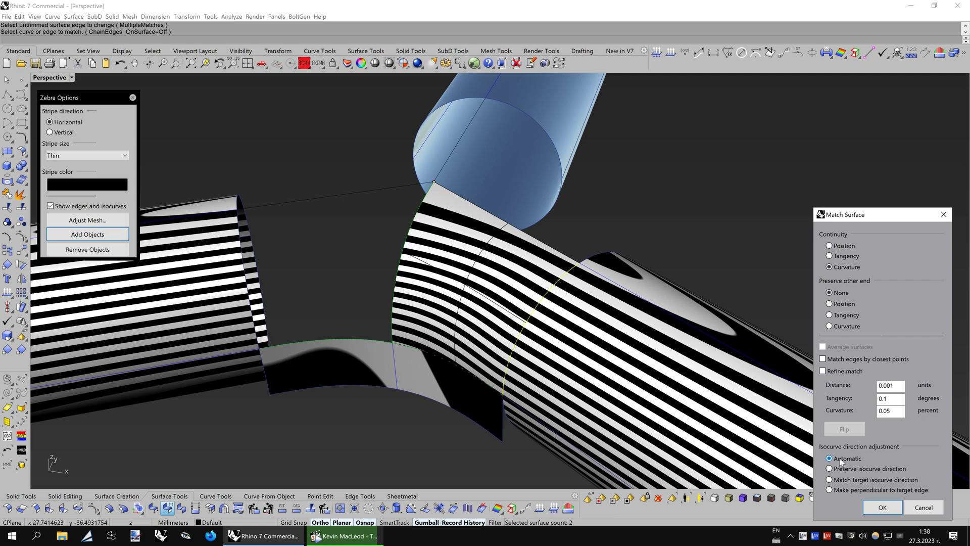
click(873, 507)
Compare the zebra stripes across the cylinder seam by undoing and redoing the surface match, and hide the control points
right_drag(580, 302, 605, 300)
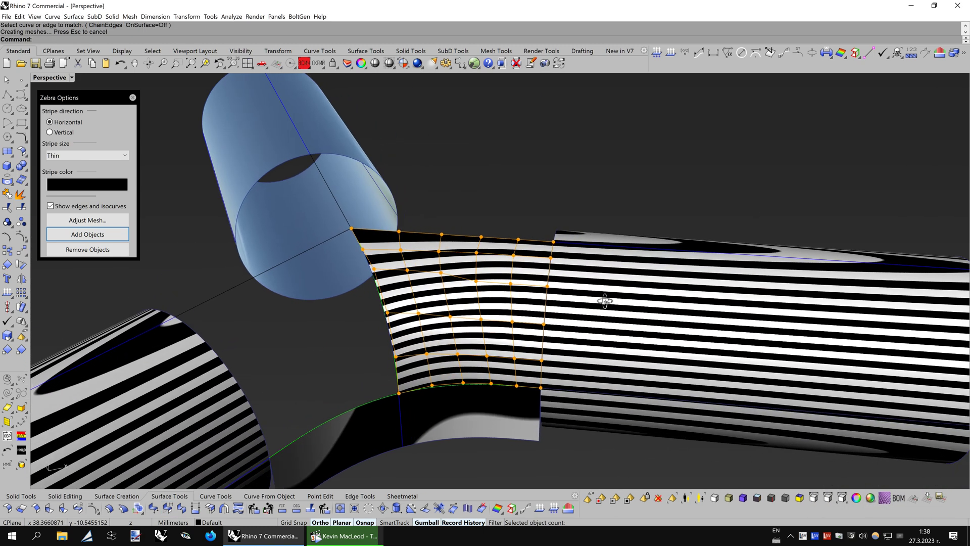
click(121, 64)
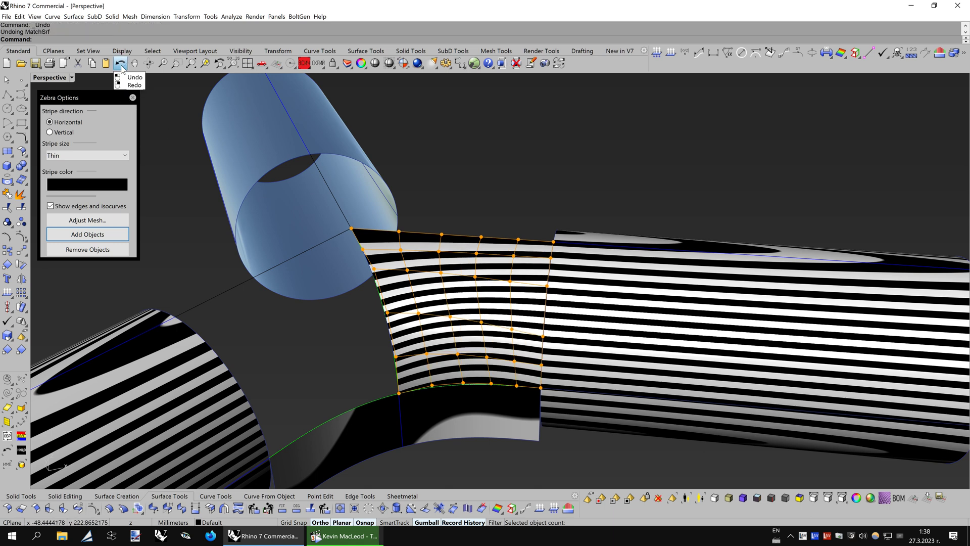
right_click(121, 65)
click(121, 64)
right_click(120, 65)
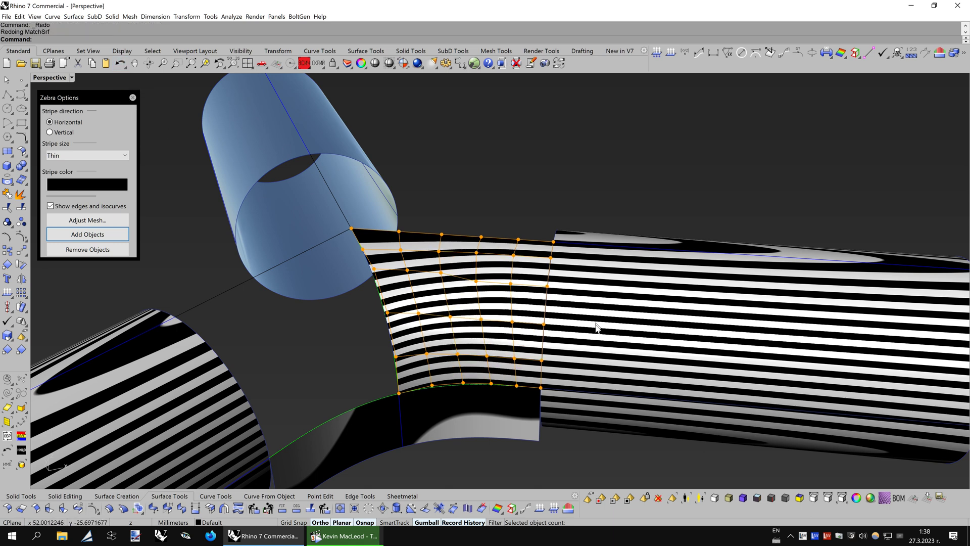
right_drag(596, 328, 561, 325)
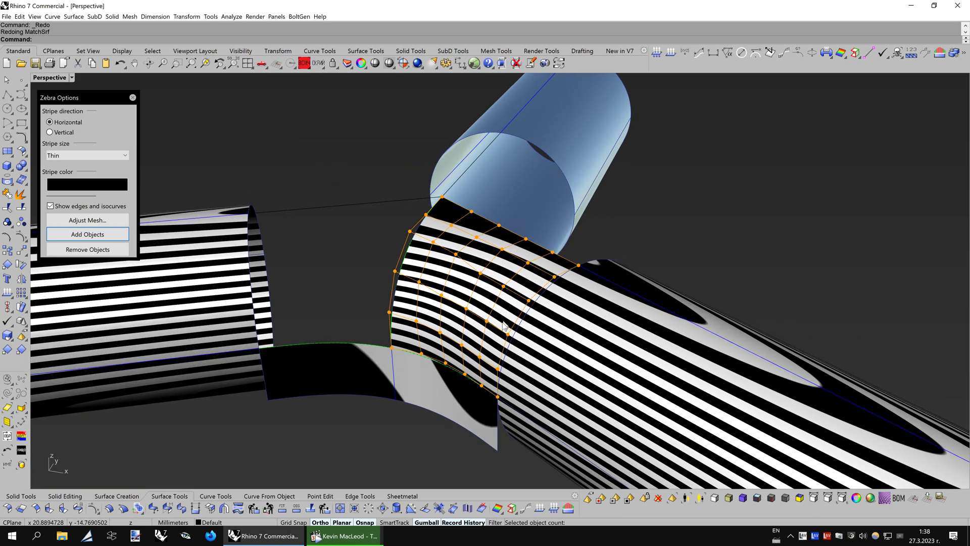
mouse_move(503, 321)
right_down()
mouse_move(476, 322)
mouse_move(492, 318)
right_up()
key(Escape)
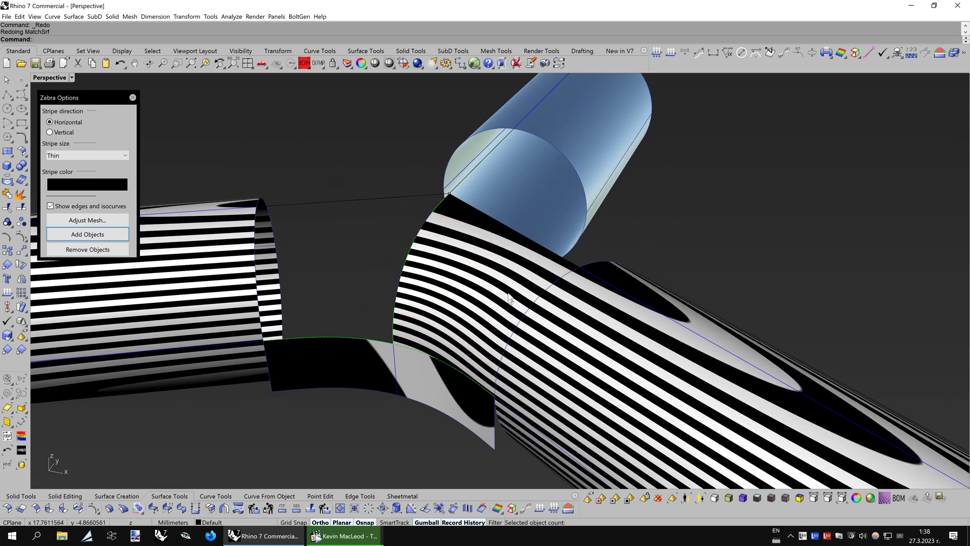
Extrude the green central blend curve into a surface about 16 mm along the negative X direction
click(411, 251)
click(432, 270)
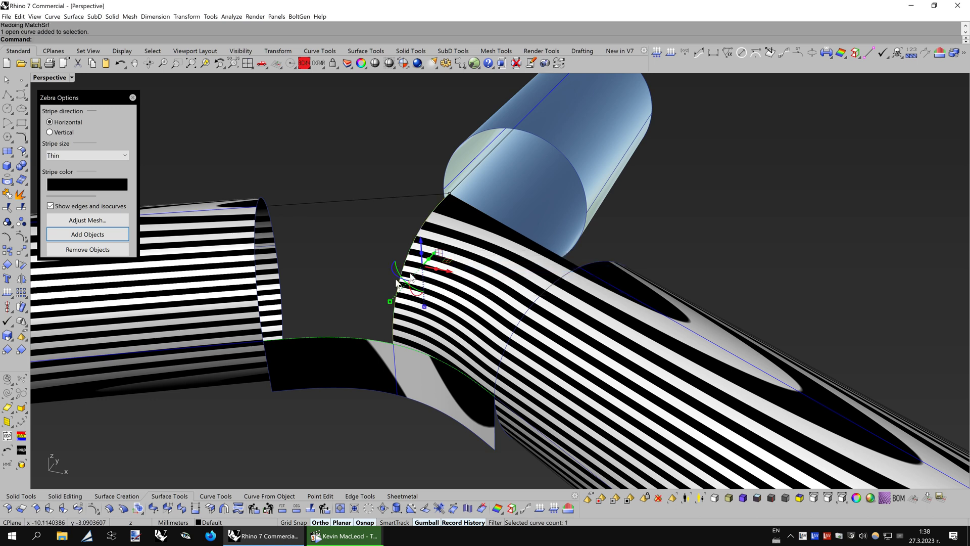
click(360, 497)
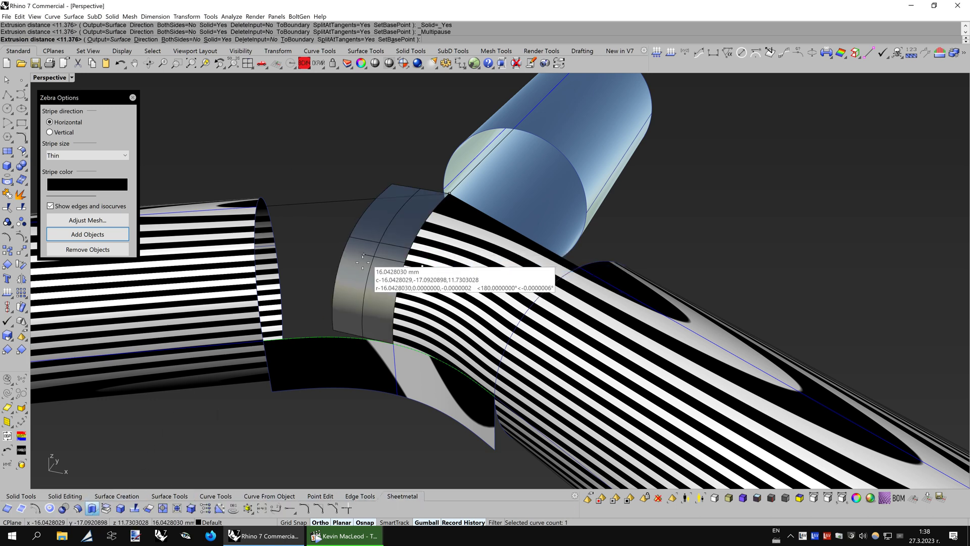
click(364, 248)
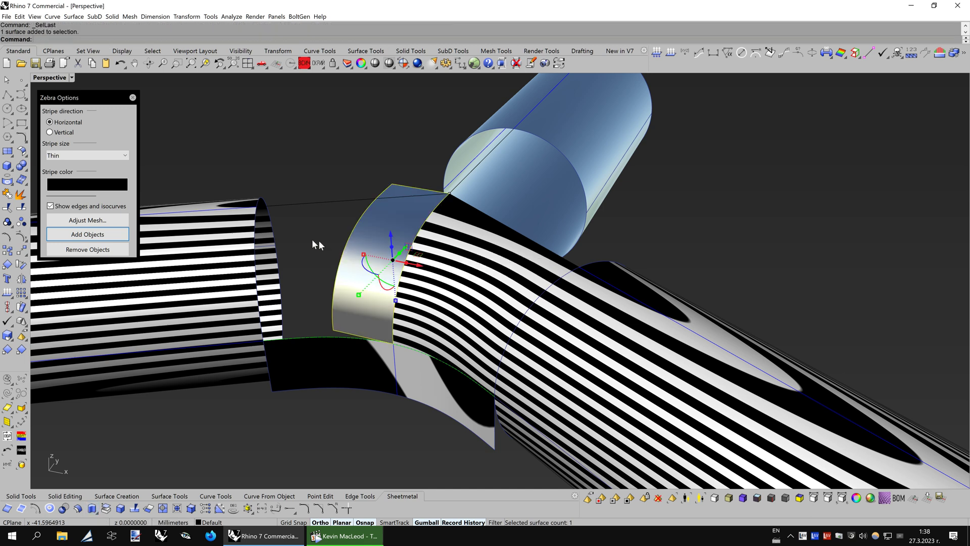
Add the newly extruded surface beside the central blend curve to the zebra analysis
key(Escape)
click(88, 234)
click(379, 232)
key(Return)
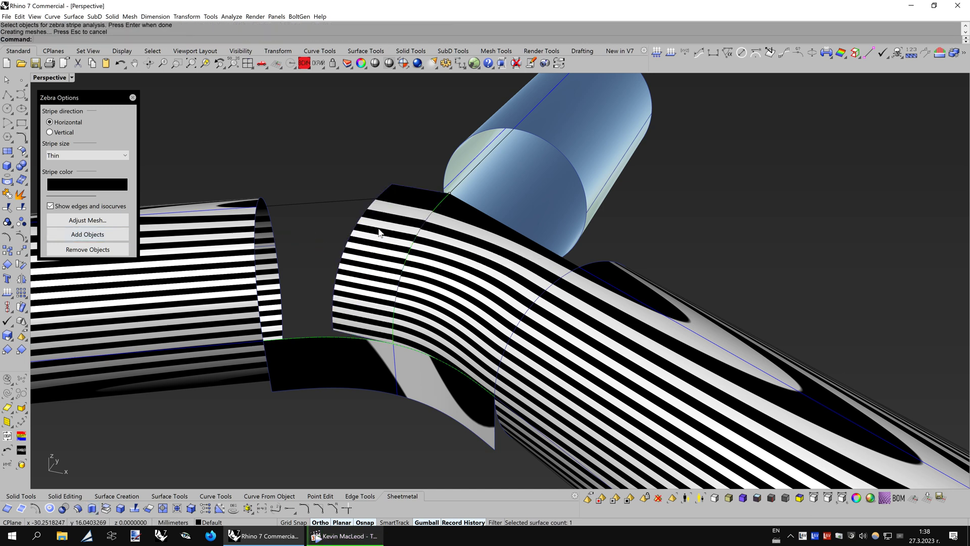
Show the control points of the four-sided connecting surface
scroll(529, 298, up, 2)
click(442, 283)
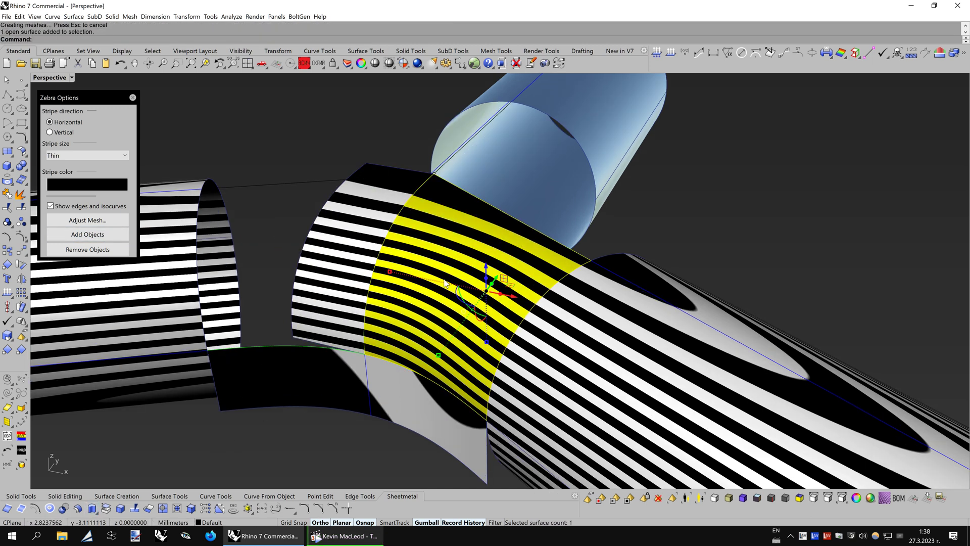
key(F10)
Extrude the straight curve along the four-sided surface's upper edge into a surface, defining a custom direction with two points at the neighbouring cylinder's rim
right_drag(488, 284, 571, 297)
click(609, 252)
click(625, 273)
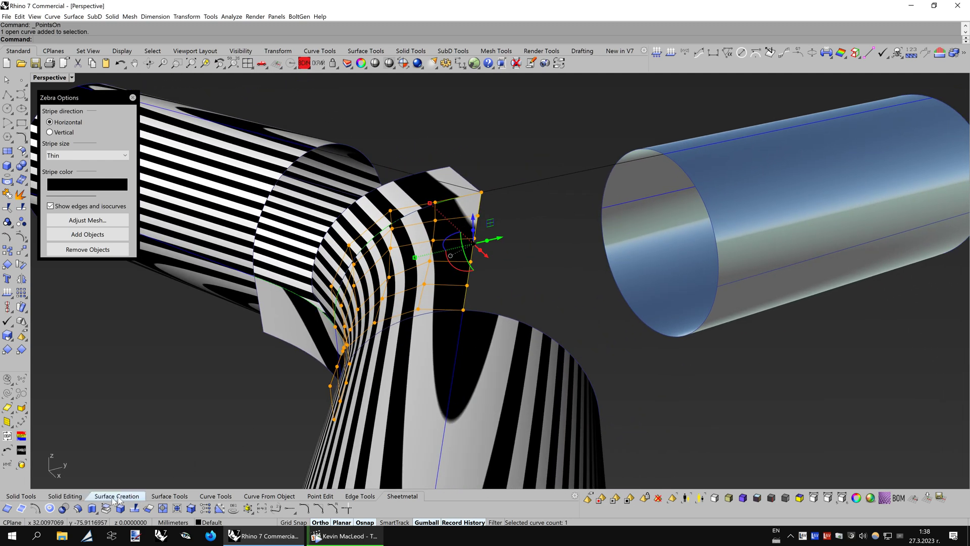
click(99, 508)
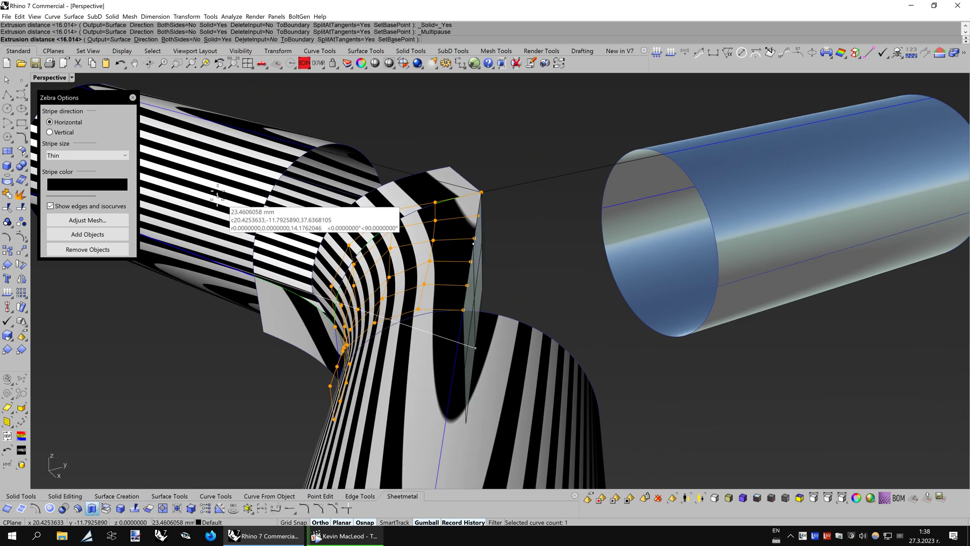
click(146, 40)
right_drag(621, 324, 421, 318)
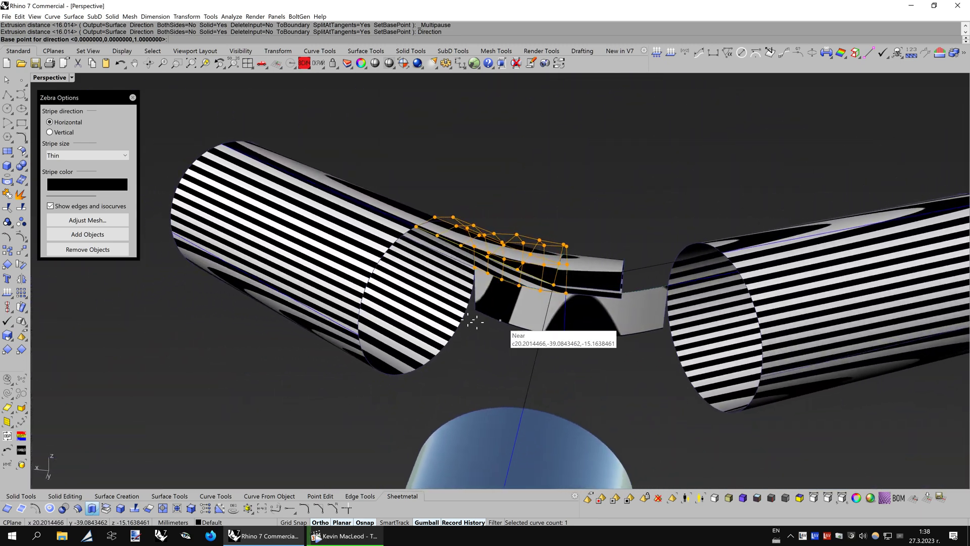
click(367, 313)
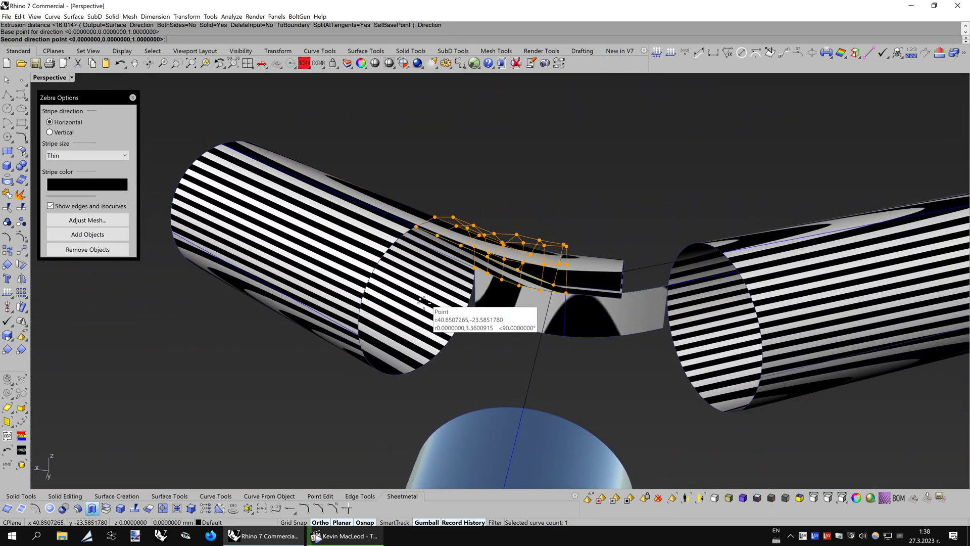
click(363, 334)
right_drag(363, 335, 528, 274)
click(546, 278)
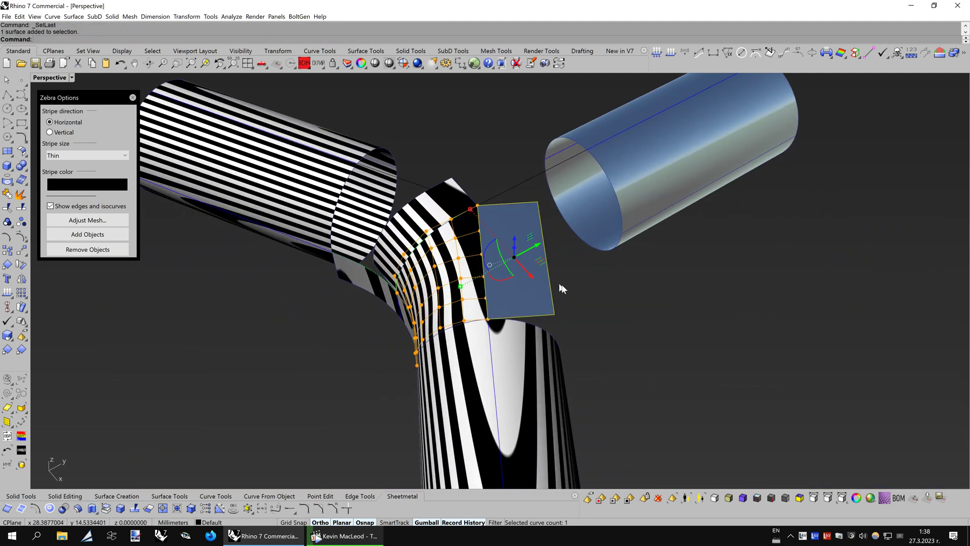
click(611, 298)
Include the flat surface extruded from the straight curve in the zebra analysis
right_drag(181, 205, 85, 238)
click(87, 234)
click(512, 267)
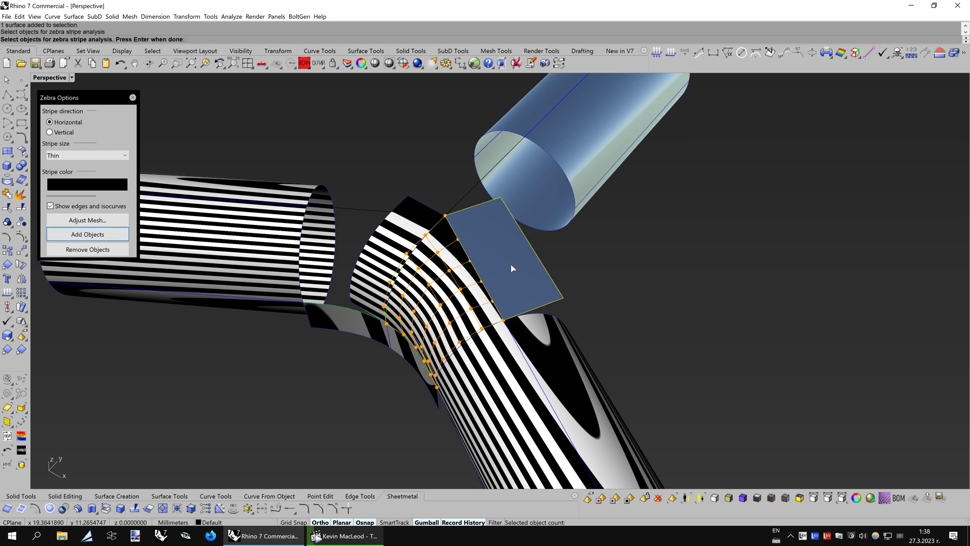
right_click(511, 265)
Assign a new object color to the two extruded helper surfaces bordering the four-sided surface's side and upper edges
right_drag(571, 274, 426, 293)
click(359, 297)
shift+click(493, 257)
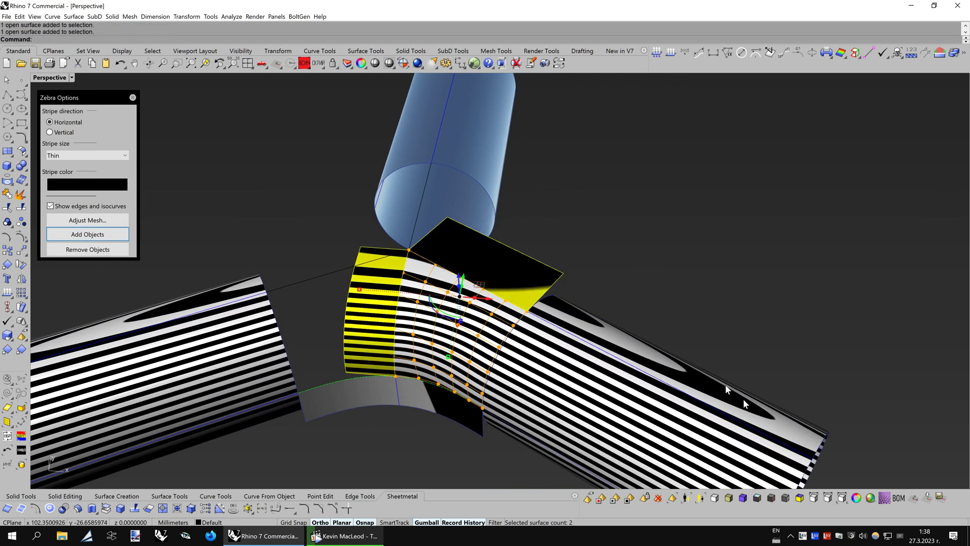
click(857, 498)
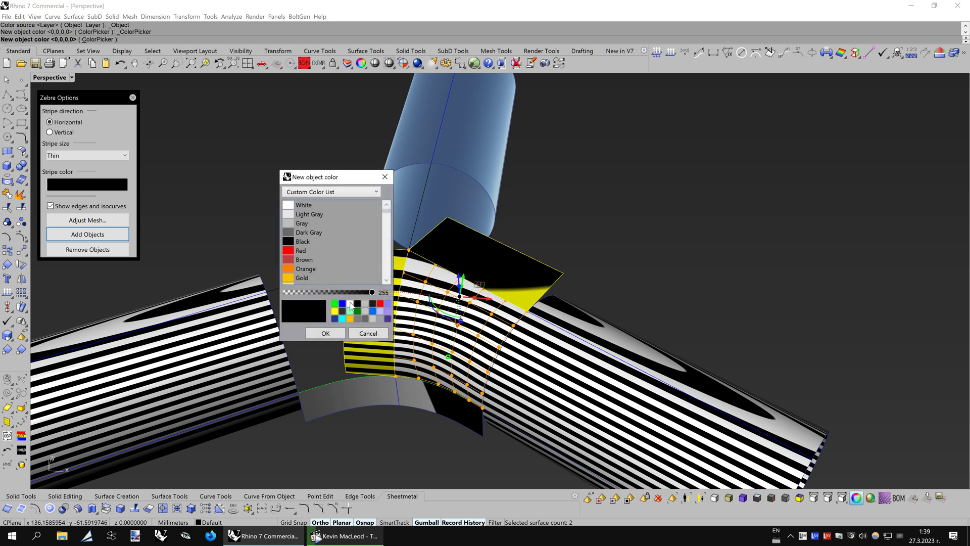
click(326, 333)
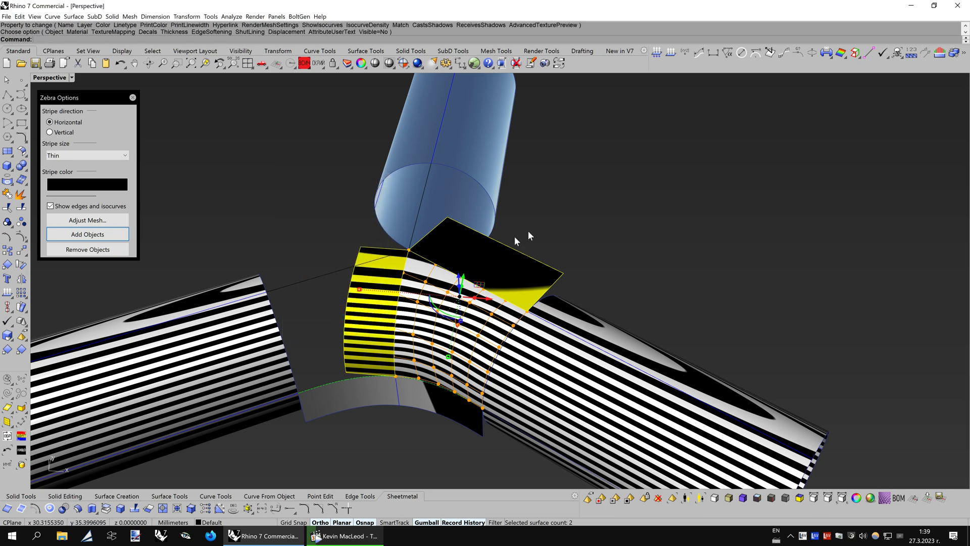
Set the zebra stripe direction to Vertical
right_drag(528, 230, 633, 279)
scroll(634, 279, up, 4)
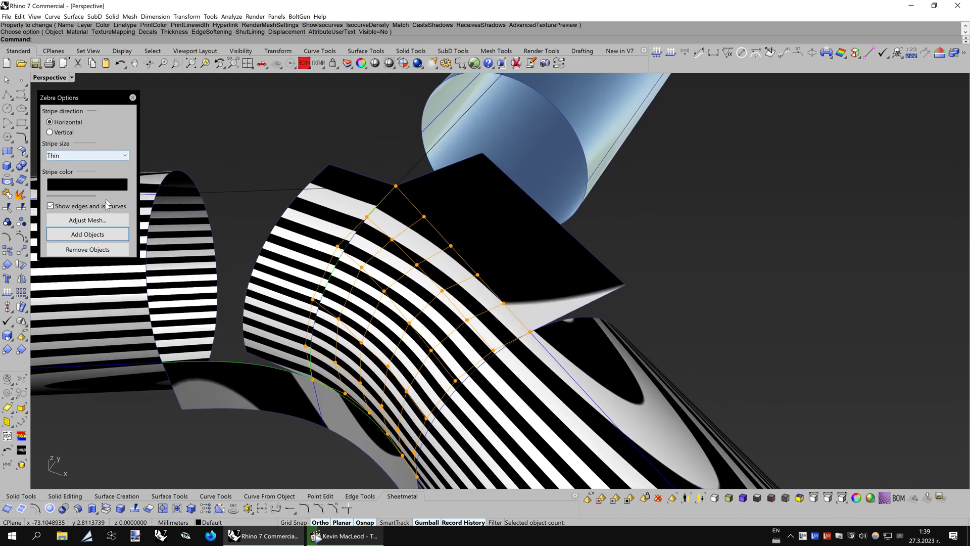
click(63, 132)
right_drag(250, 177, 174, 489)
Match the four-sided surface's lower curved edge to the lower extruded strip with Tangency continuity and Automatic isocurve direction
click(177, 496)
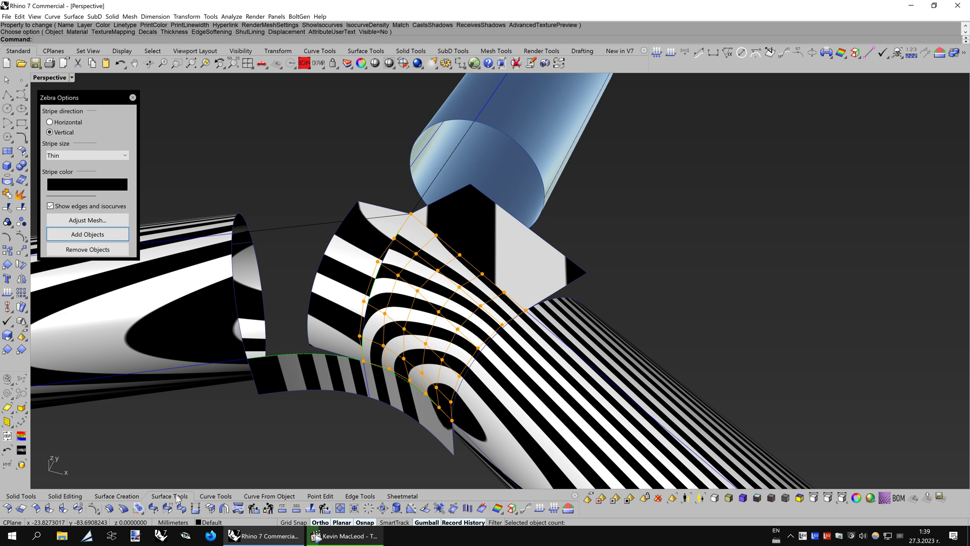
click(172, 508)
right_drag(311, 405, 435, 380)
click(435, 379)
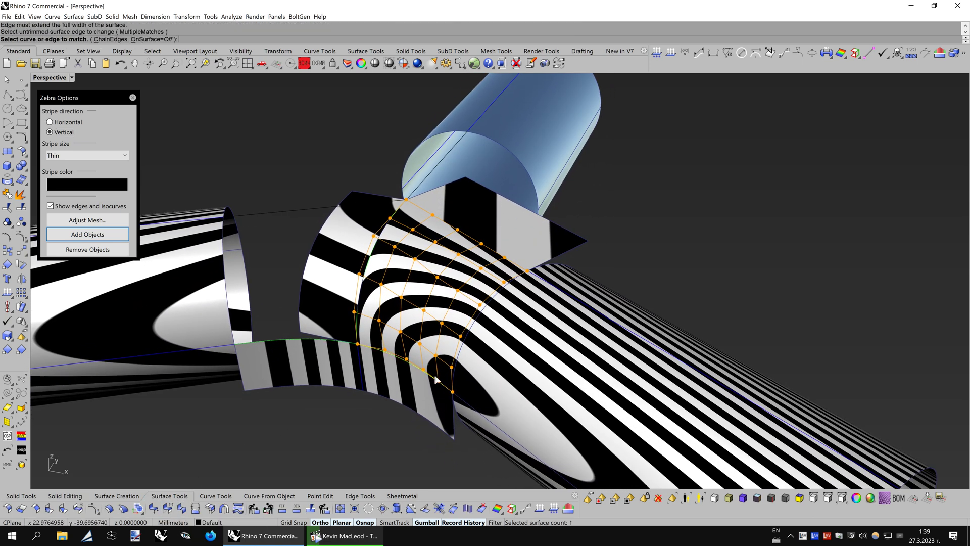
click(437, 380)
click(484, 402)
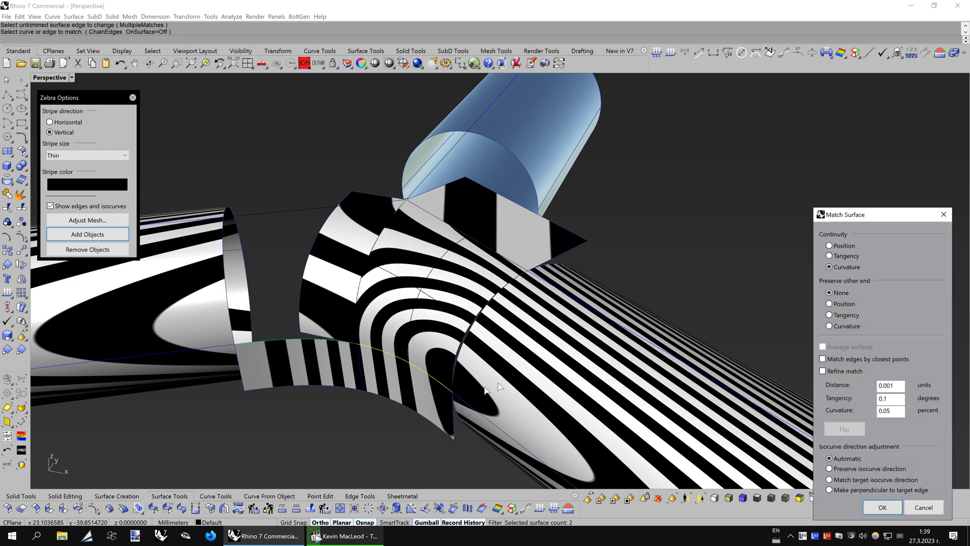
click(841, 259)
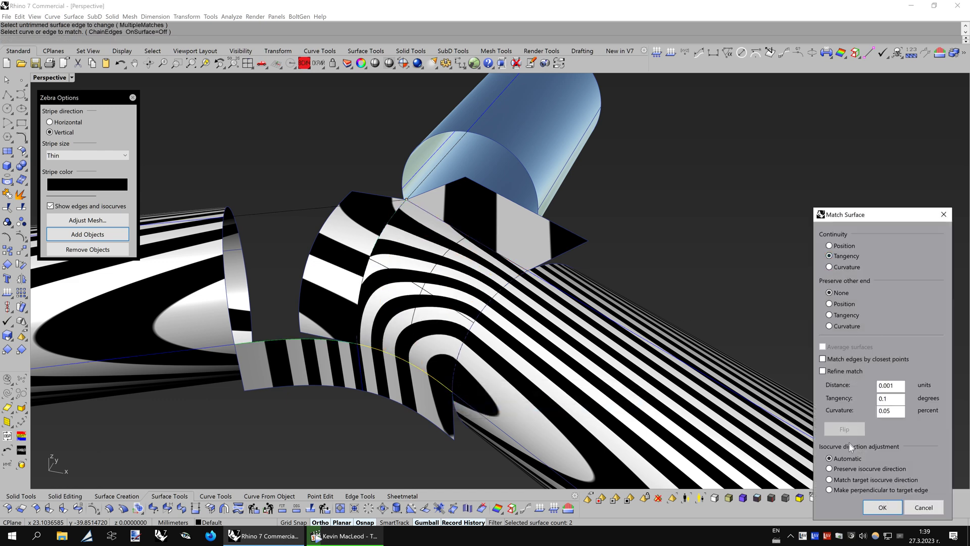
click(871, 512)
Match the four-sided surface's straight upper edge to the flat extruded surface with Tangency continuity and Preserve isocurve direction
right_drag(535, 343, 521, 281)
right_click(522, 280)
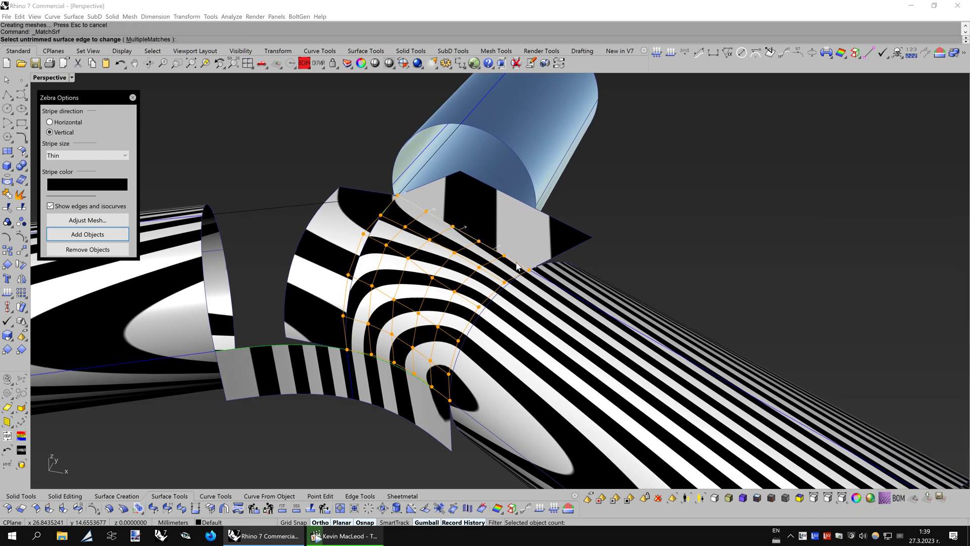
click(518, 271)
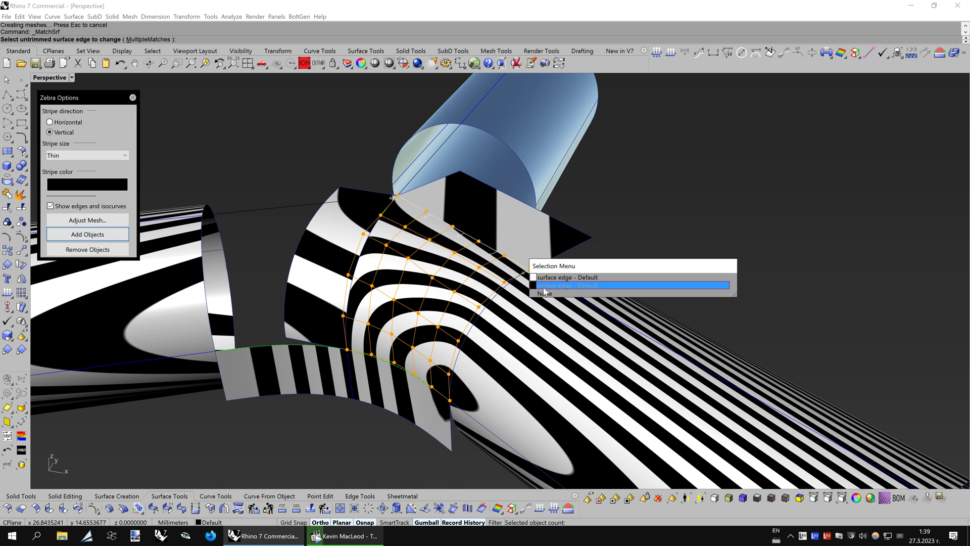
click(546, 285)
click(547, 289)
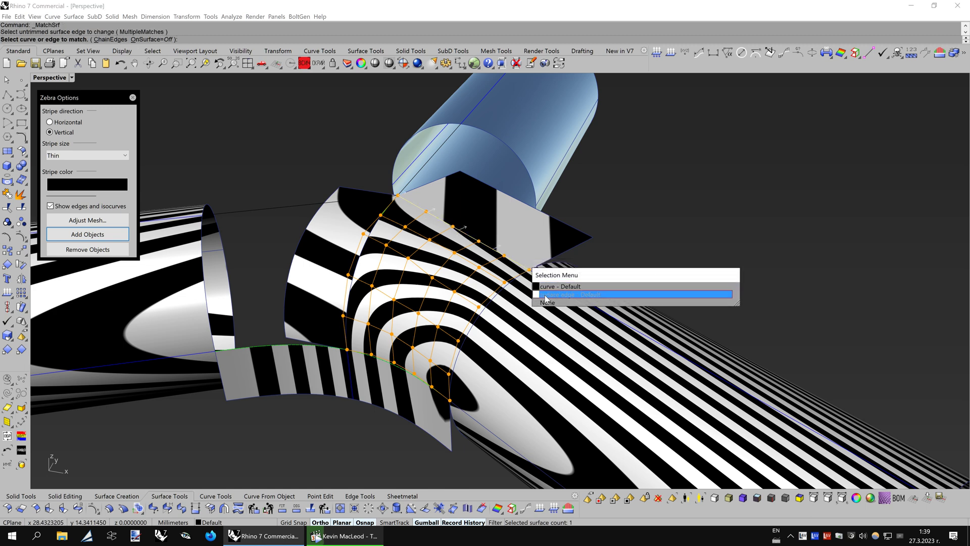
click(546, 295)
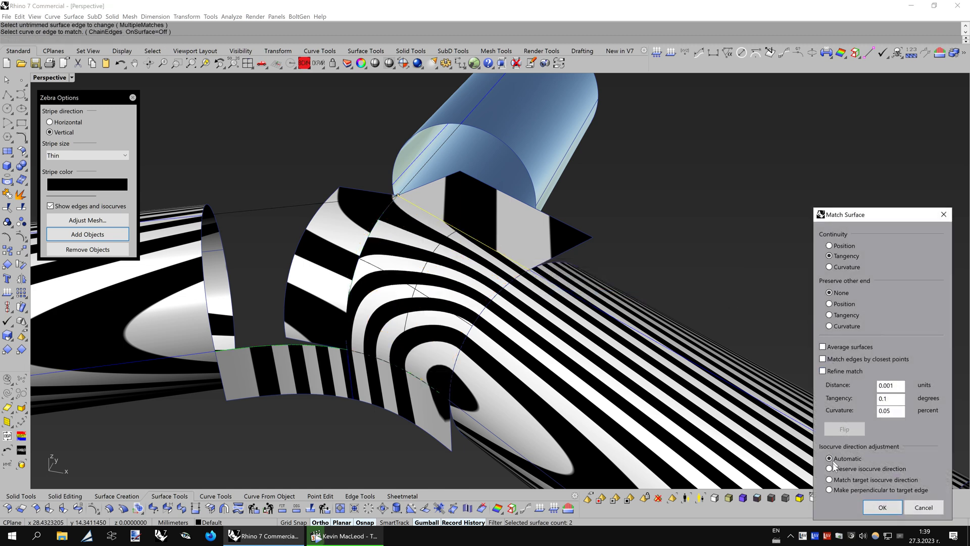
right_drag(318, 295, 327, 231)
scroll(384, 262, up, 4)
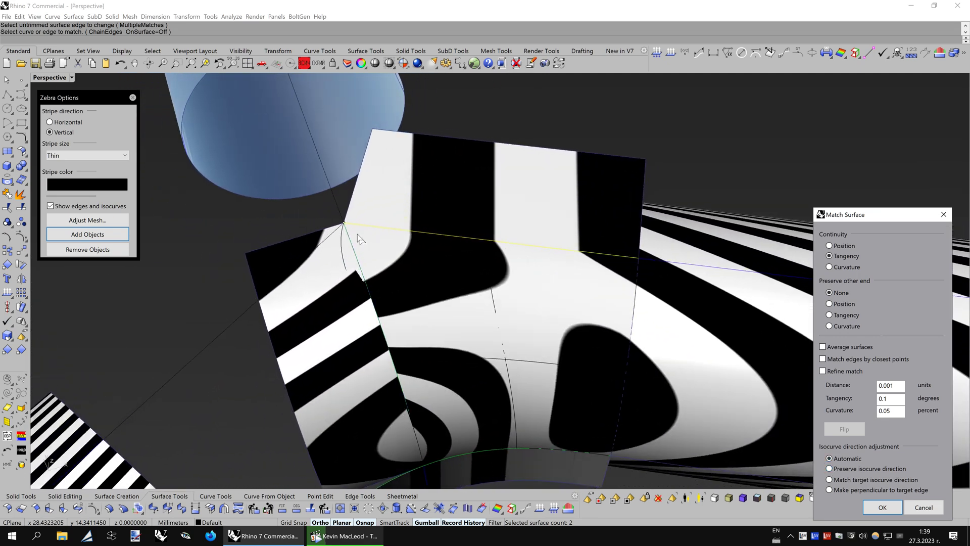
click(841, 471)
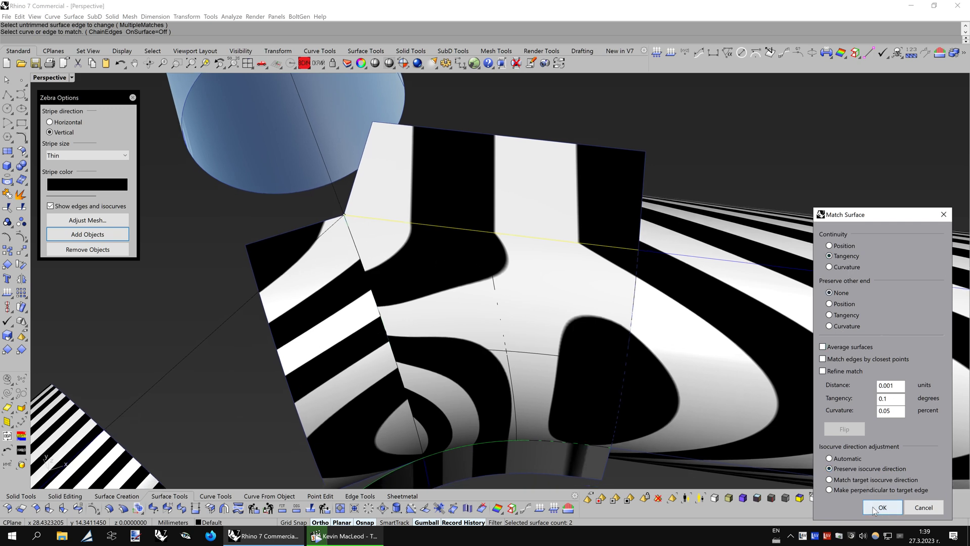
click(881, 507)
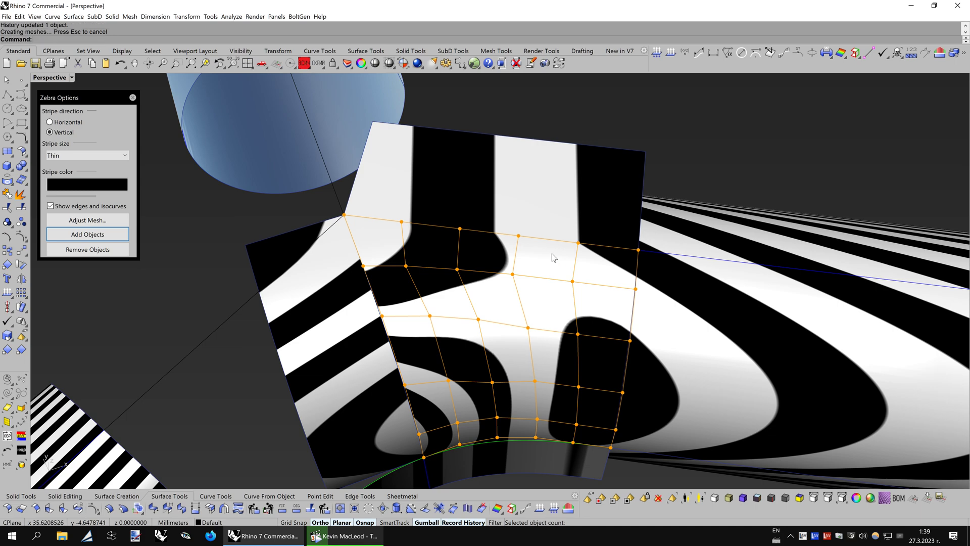
Match the four-sided surface's edge on the central blend curve to the adjoining extruded surface with Tangency and Preserve isocurve direction
right_drag(580, 261, 598, 251)
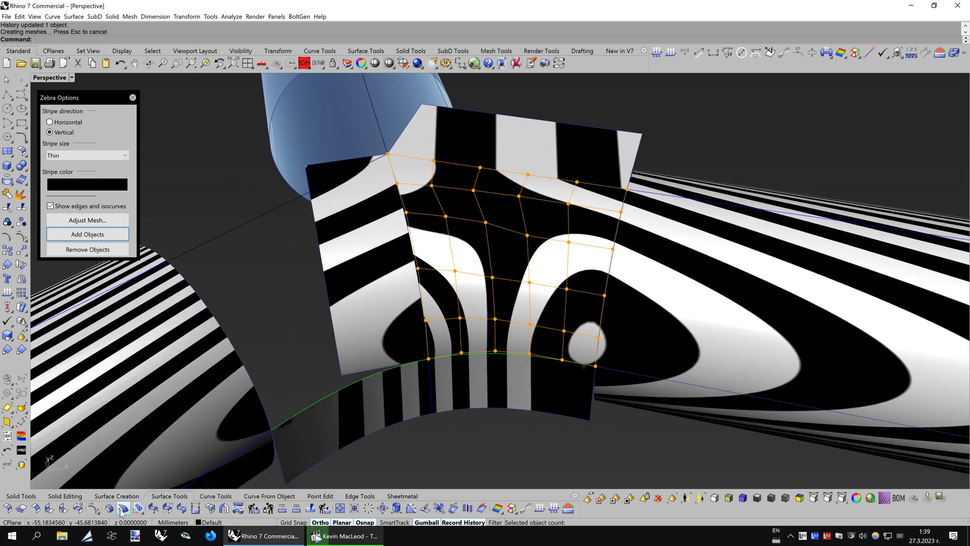
click(122, 510)
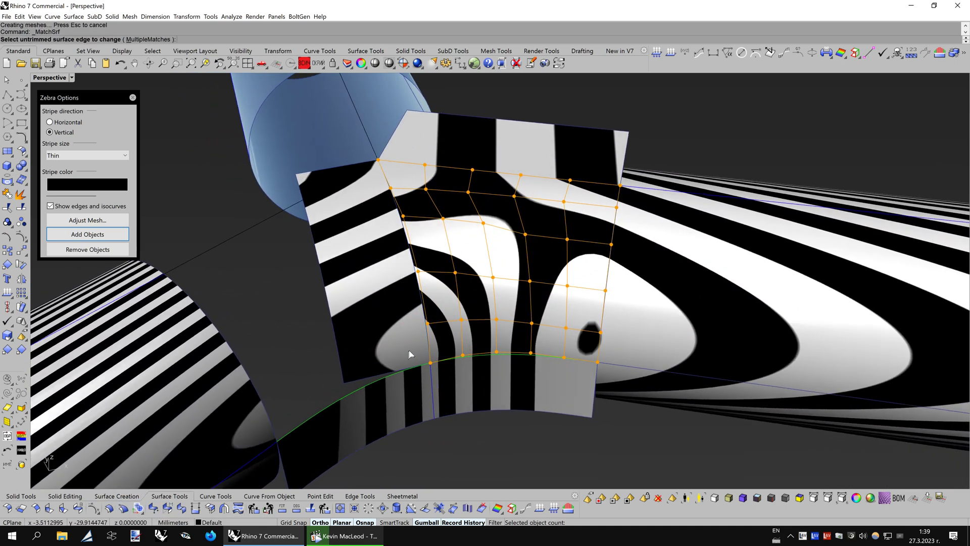
click(430, 348)
click(452, 368)
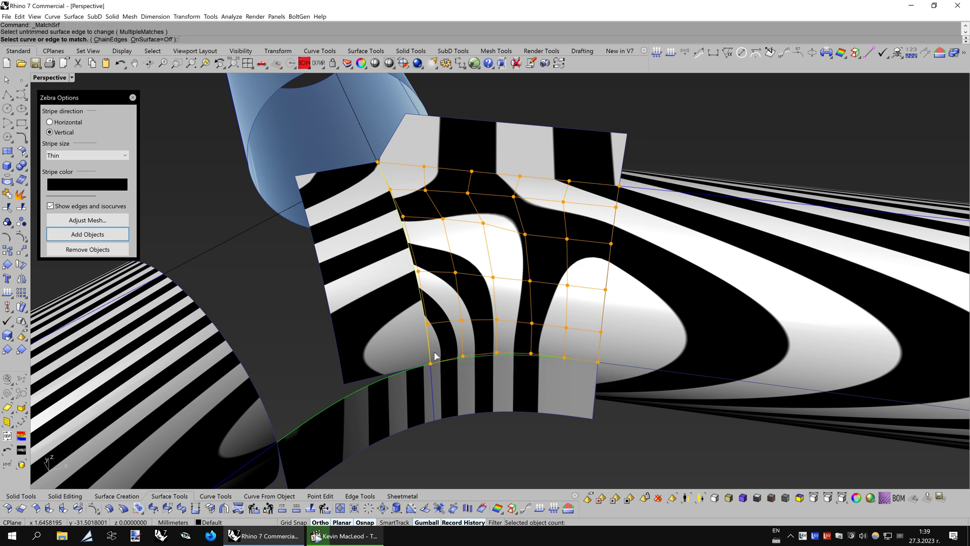
click(431, 353)
click(452, 379)
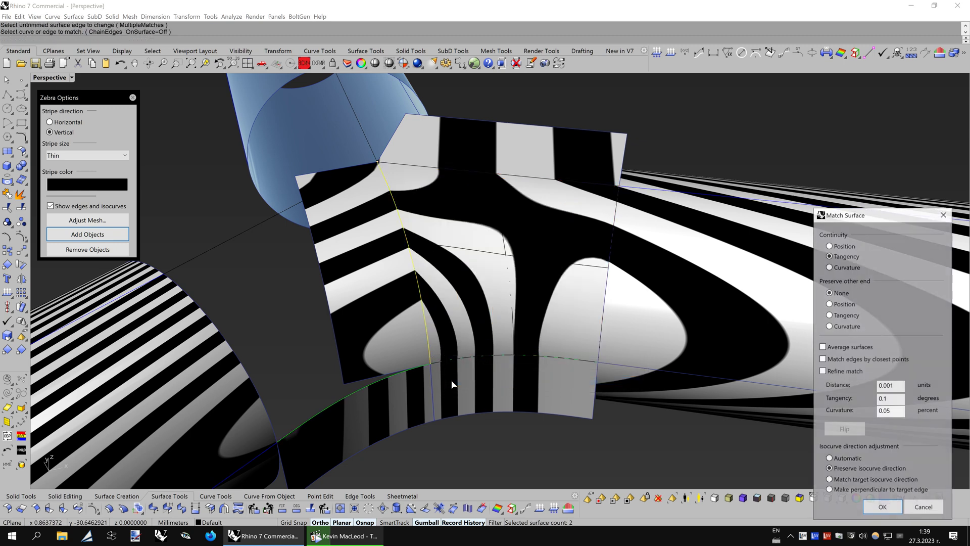
right_drag(565, 351, 813, 395)
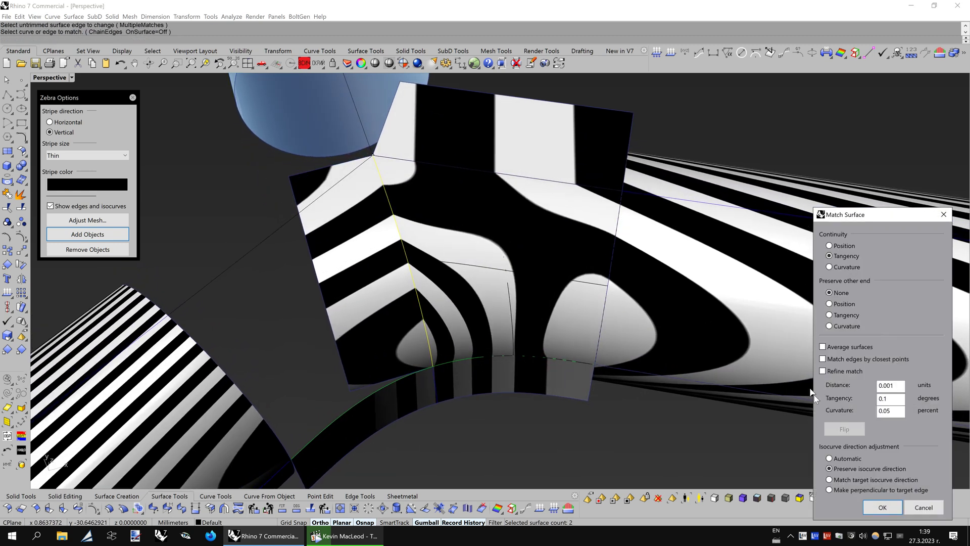
click(870, 509)
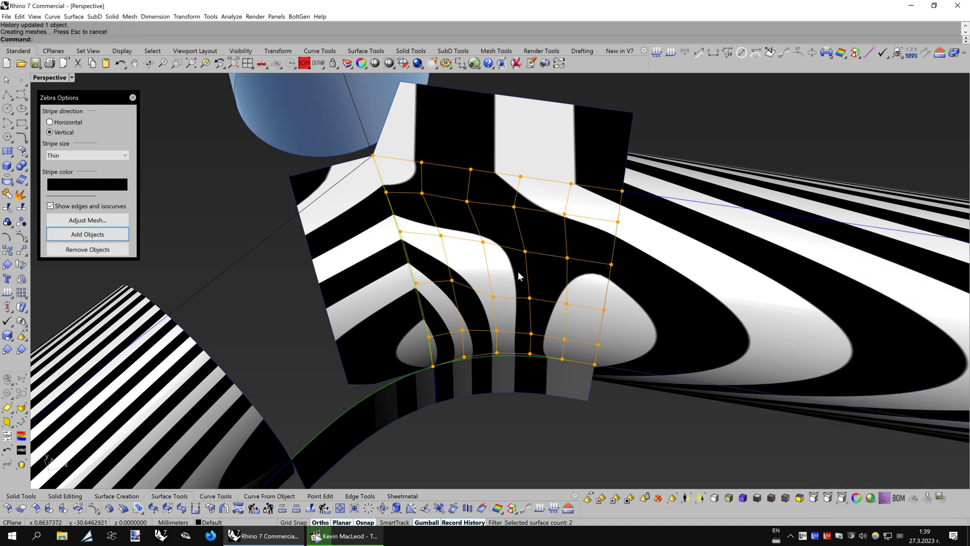
Nudge the third control point in the second row below the straight upper edge to smooth the zebra stripes
right_drag(517, 270, 458, 259)
scroll(571, 263, up, 6)
click(452, 258)
scroll(514, 270, up, 5)
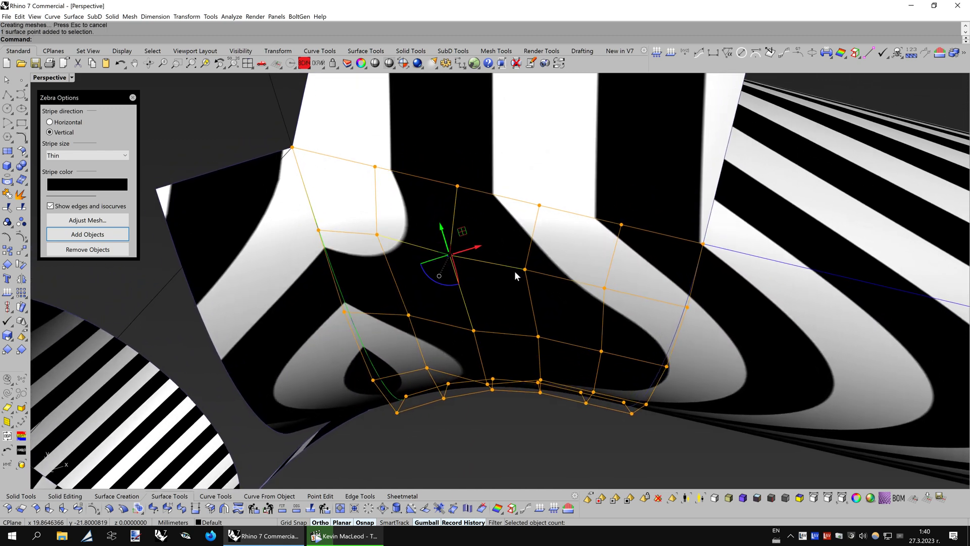
drag(455, 240, 455, 238)
scroll(503, 261, down, 3)
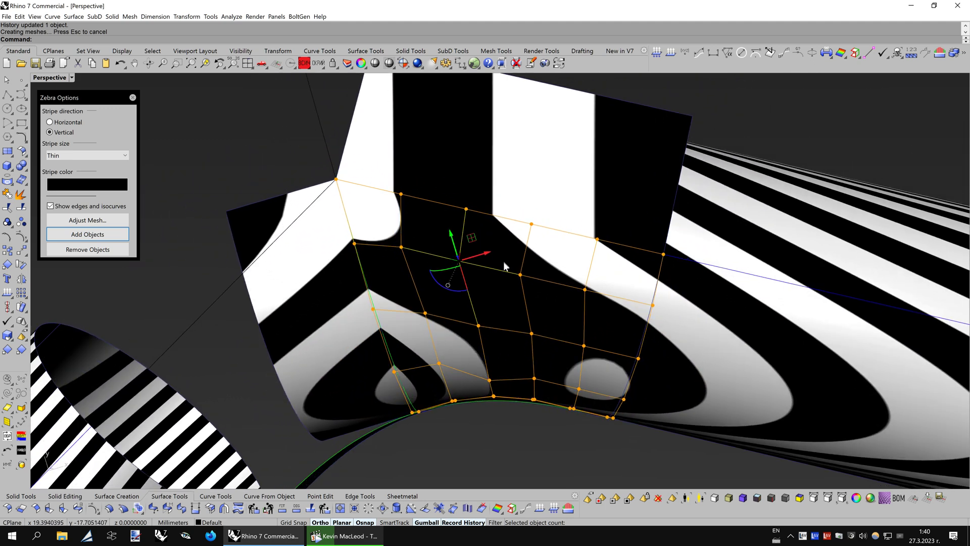
Shift the second control point of the third row slightly, next to the central blend curve
right_drag(503, 261, 410, 245)
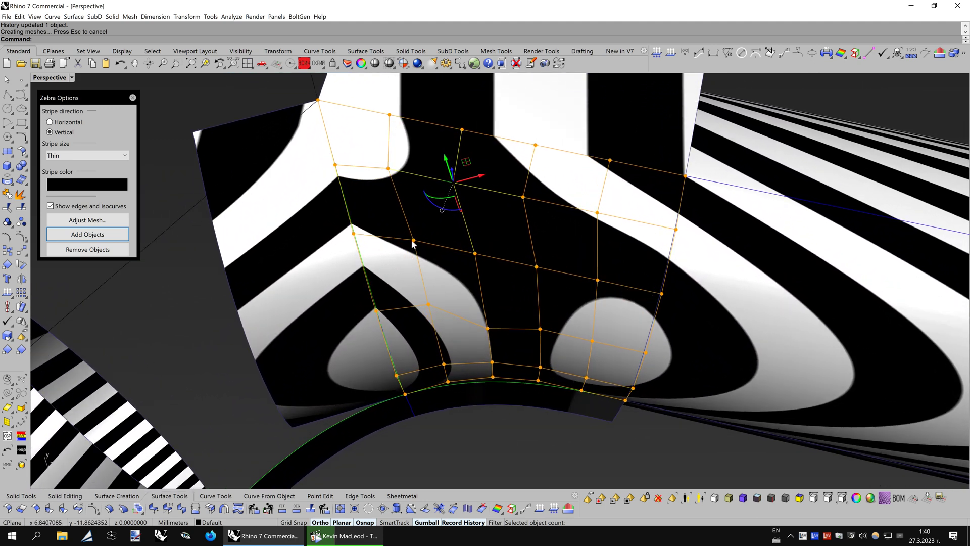
click(413, 242)
drag(425, 225, 421, 225)
Move the second control point of the fourth row slightly along the X axis and down along Z
right_drag(436, 306, 442, 283)
click(429, 297)
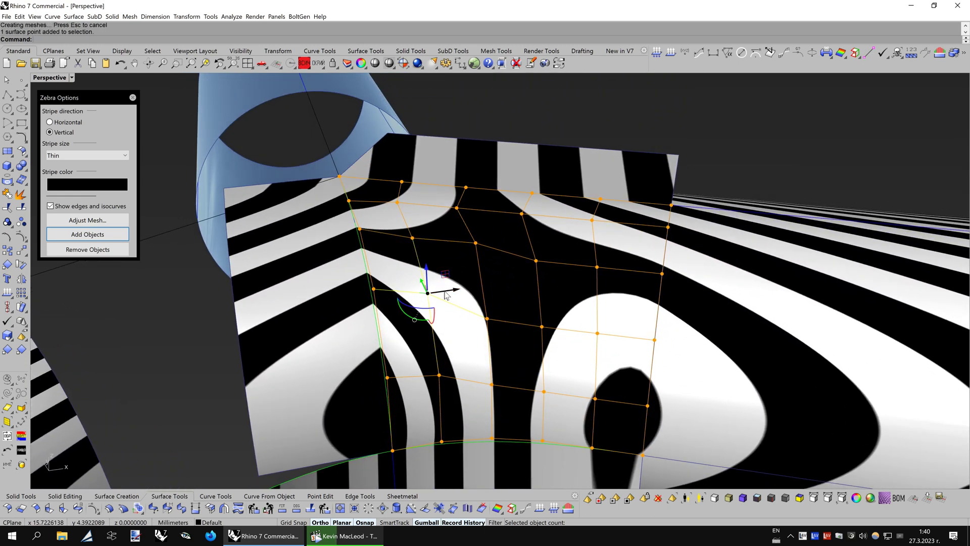
drag(450, 293, 448, 291)
right_drag(446, 291, 430, 270)
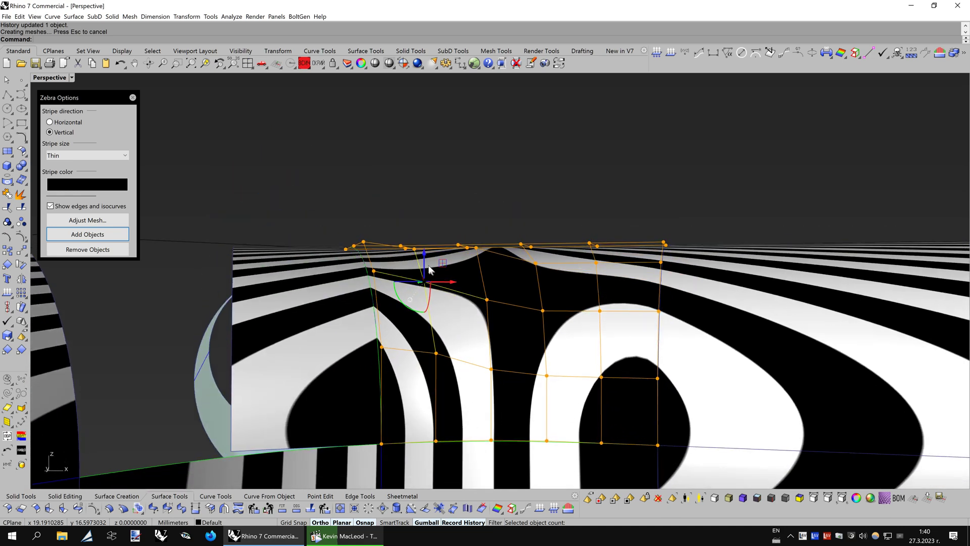
drag(424, 262, 424, 264)
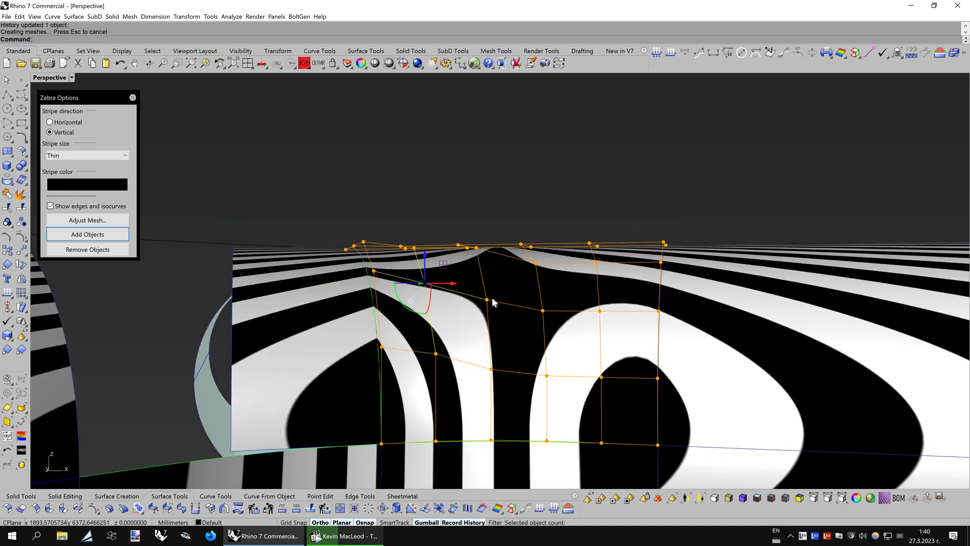
Nudge the third control points of the third and fourth rows below the straight upper edge slightly to smooth the zebra stripes
right_drag(502, 301, 531, 301)
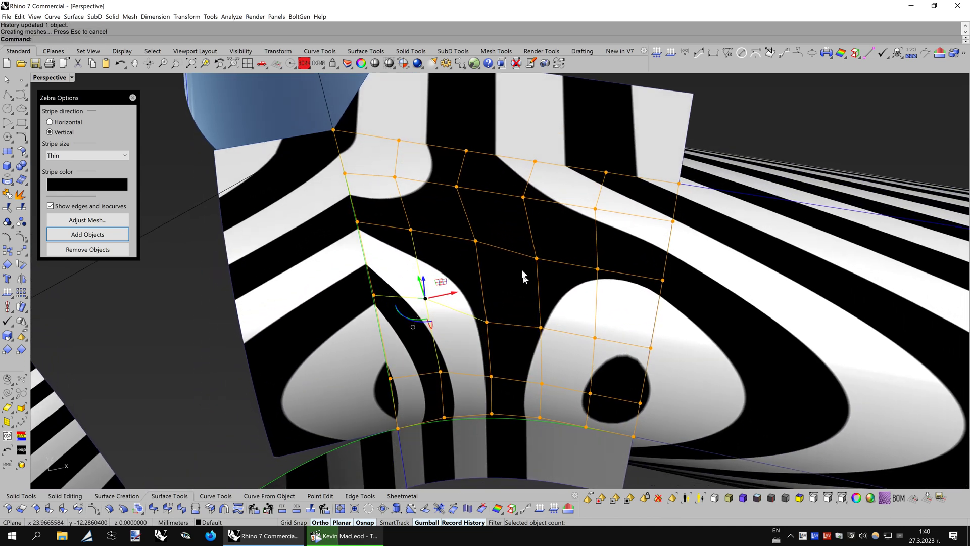
click(476, 241)
right_drag(480, 243, 504, 250)
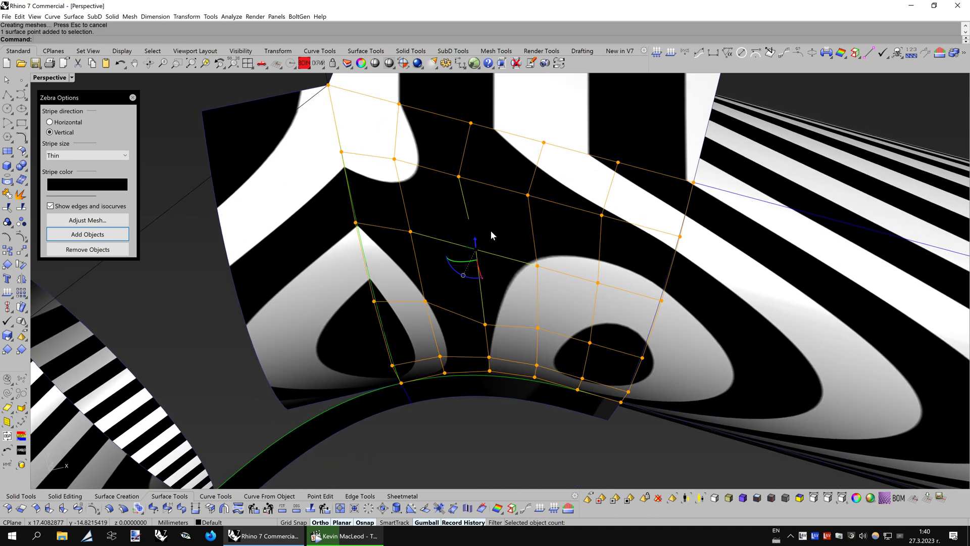
drag(490, 230, 488, 233)
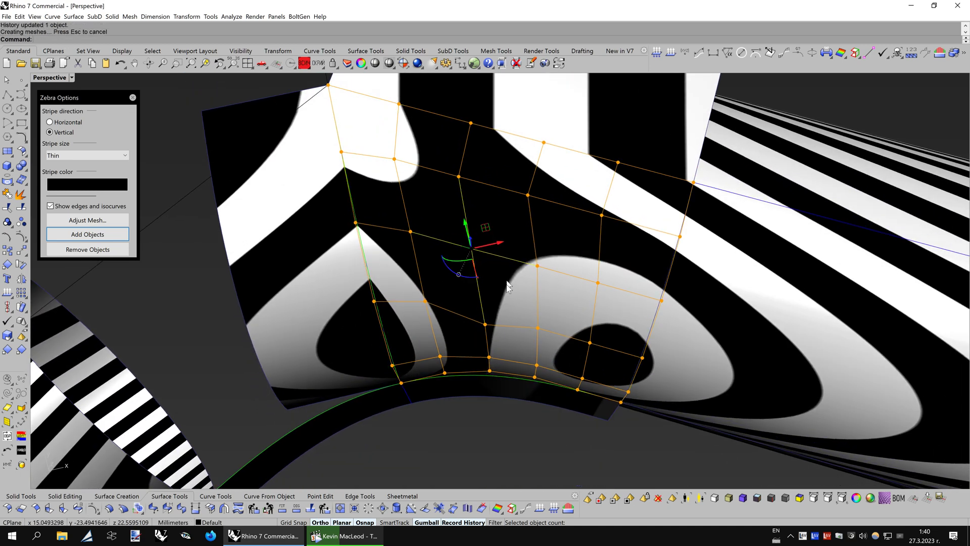
right_drag(490, 325, 509, 294)
click(488, 323)
drag(483, 277, 483, 275)
right_drag(523, 294, 502, 293)
Shift the third control point of the surface's middle row in the negative N direction in small passes, using Move UVN at scale 1
click(319, 496)
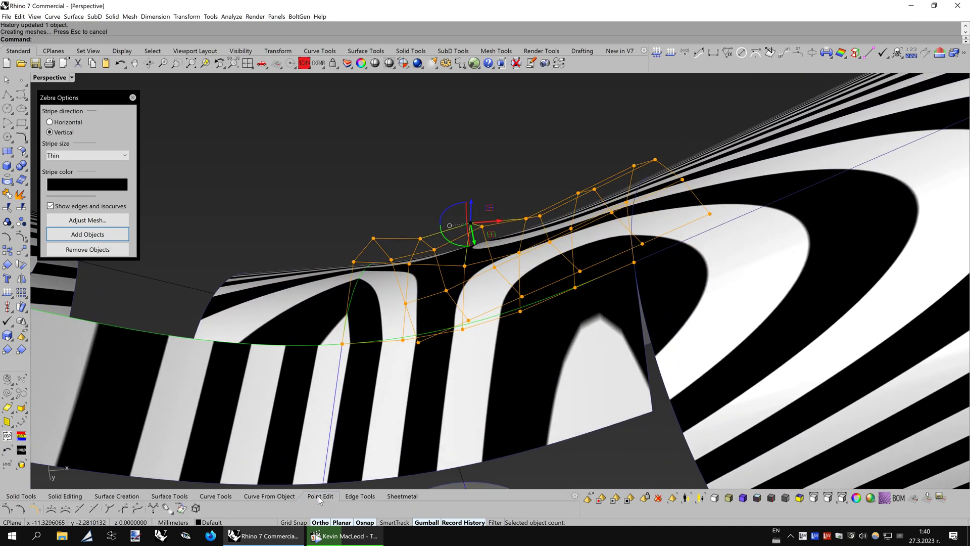
click(181, 508)
mouse_move(283, 293)
right_down()
mouse_move(285, 283)
mouse_move(275, 284)
right_up()
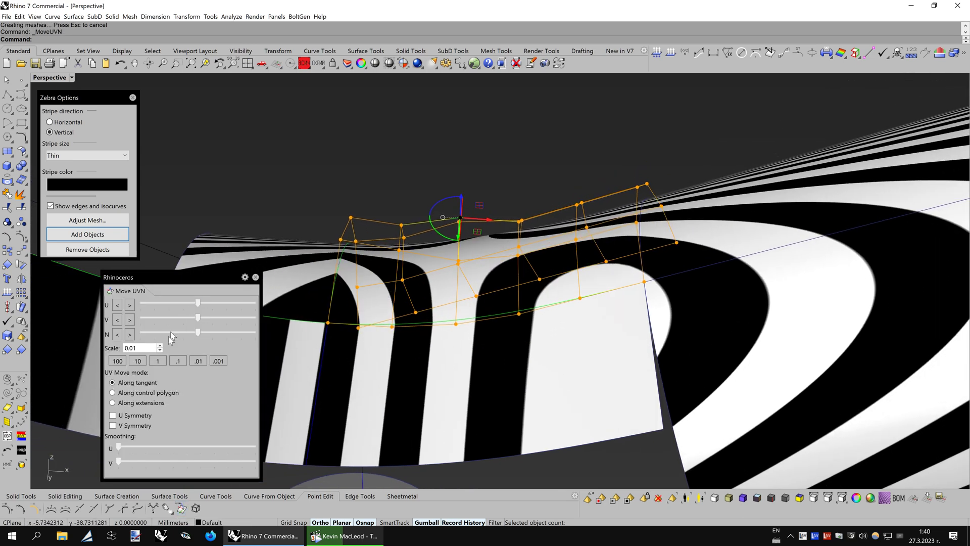
drag(205, 280, 244, 192)
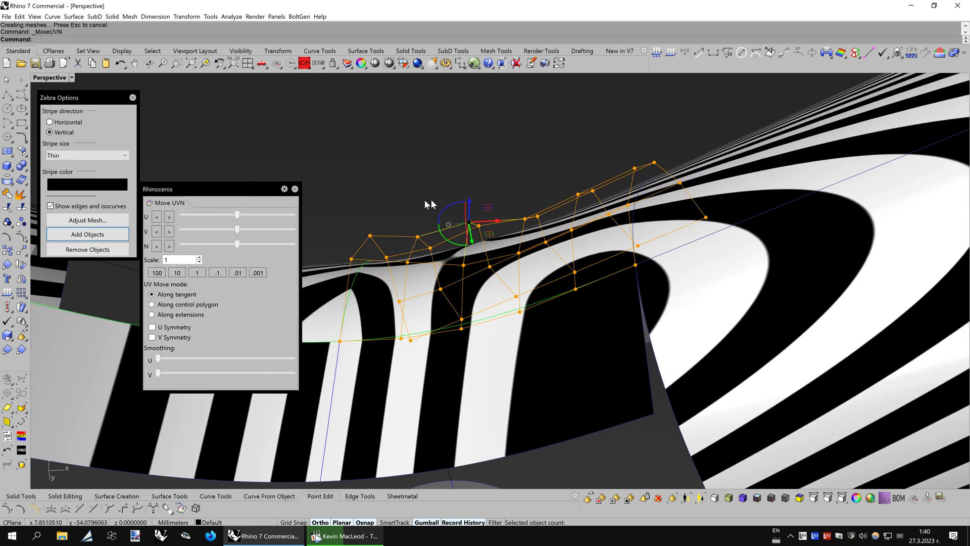
scroll(473, 188, up, 1)
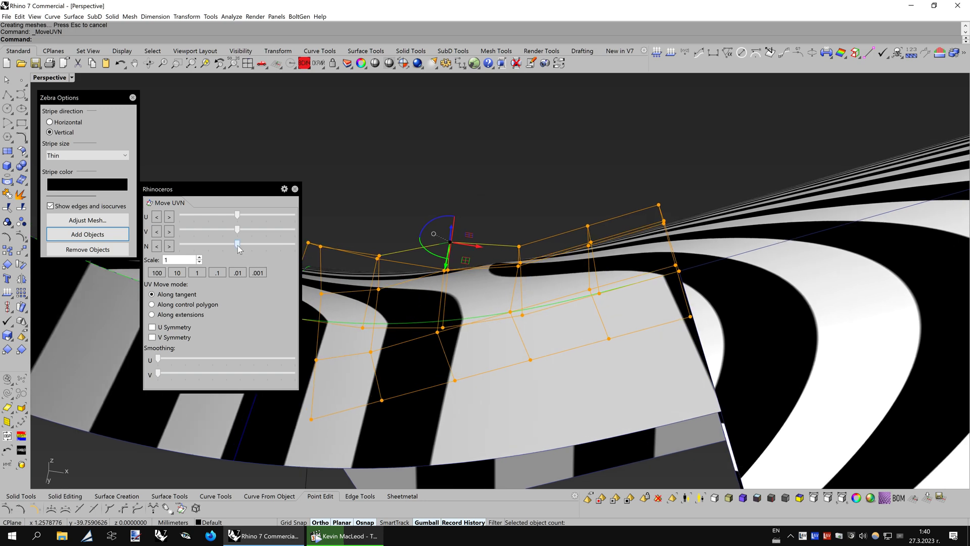
drag(237, 245, 208, 246)
click(424, 171)
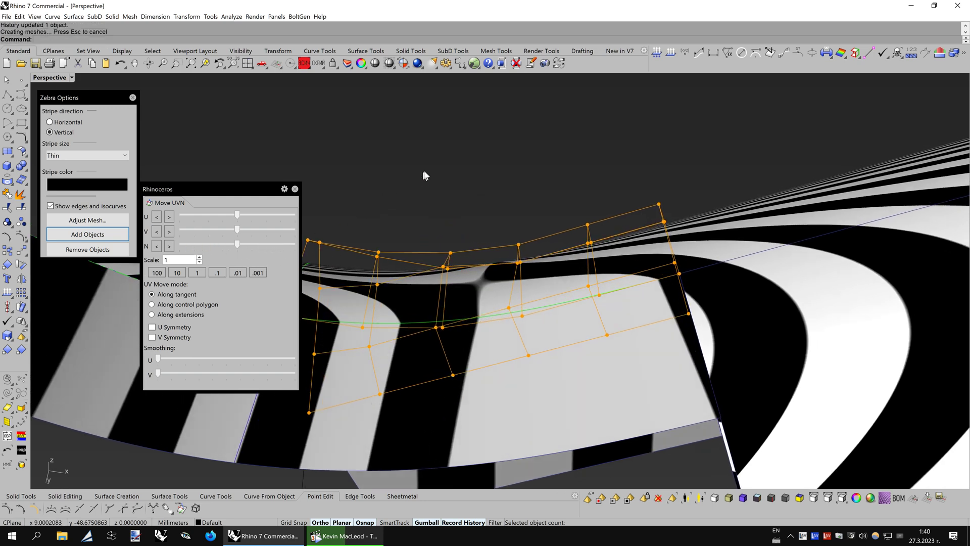
right_drag(424, 175, 477, 169)
scroll(477, 170, up, 4)
click(453, 174)
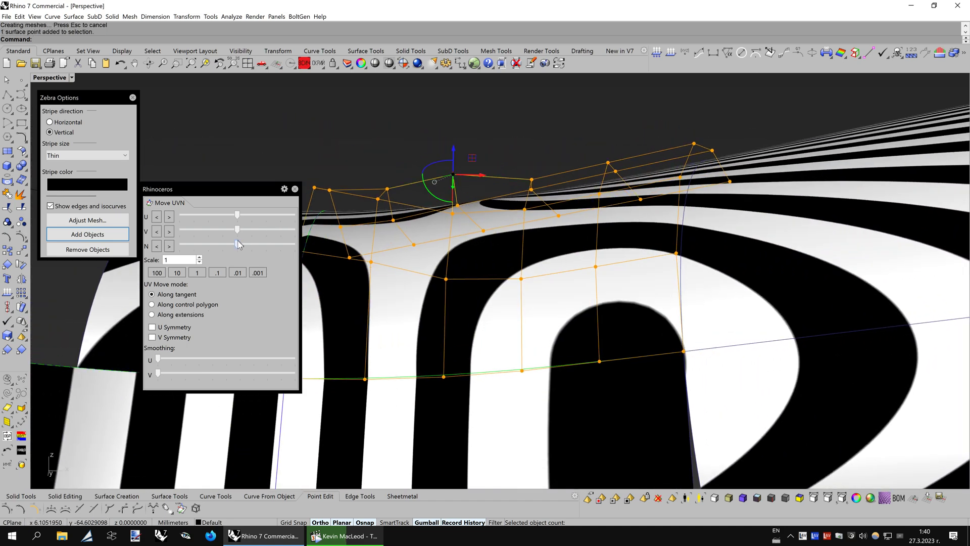
mouse_move(238, 245)
mouse_down()
mouse_move(246, 243)
mouse_move(221, 246)
mouse_up()
click(417, 131)
Move the third control point of the fourth row in the positive U direction along the tangent at scale 1
scroll(580, 186, down, 5)
right_drag(580, 186, 600, 201)
right_drag(537, 231, 537, 231)
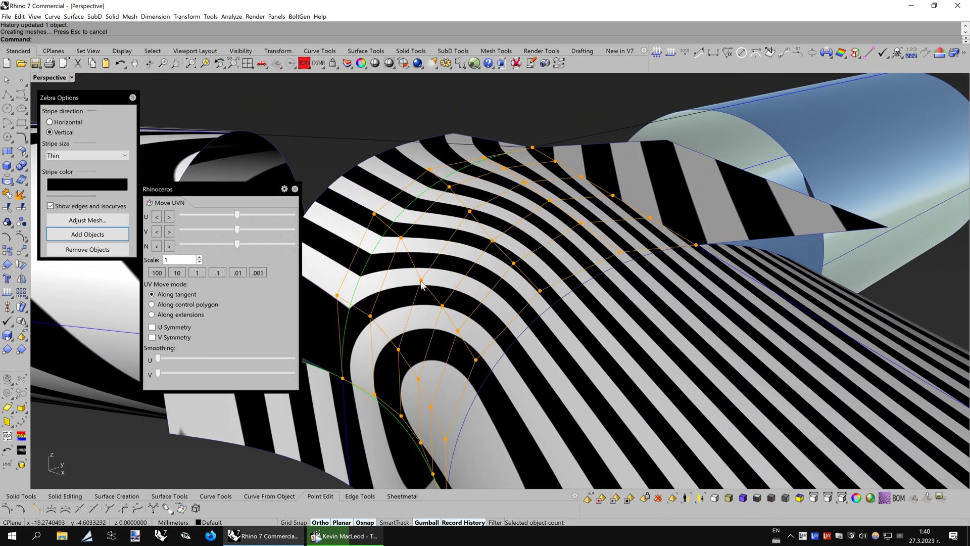
click(421, 280)
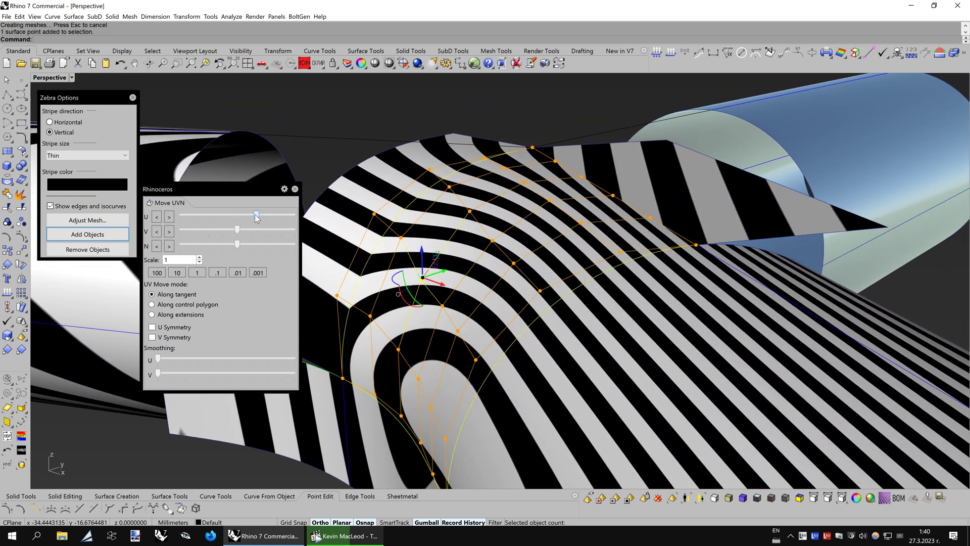
drag(270, 217, 270, 217)
right_drag(344, 236, 497, 246)
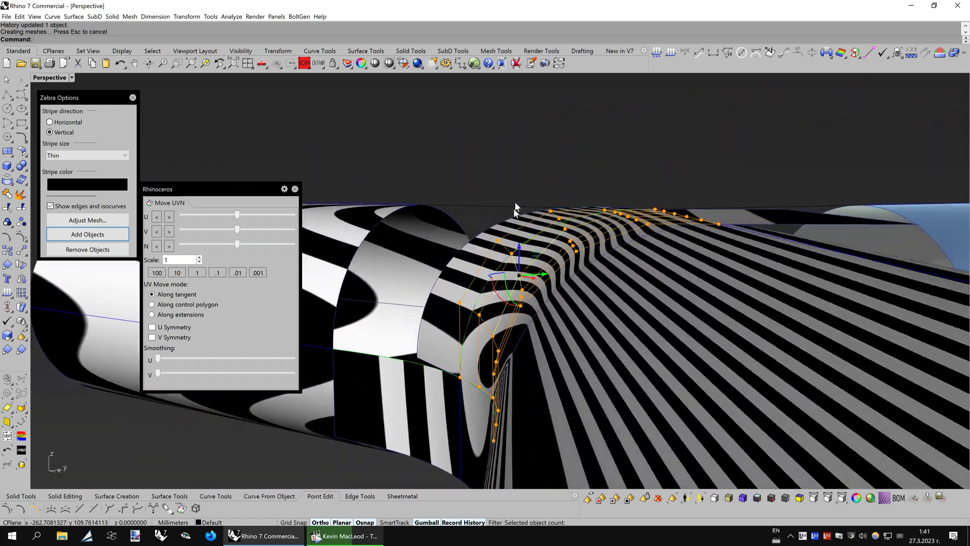
click(509, 174)
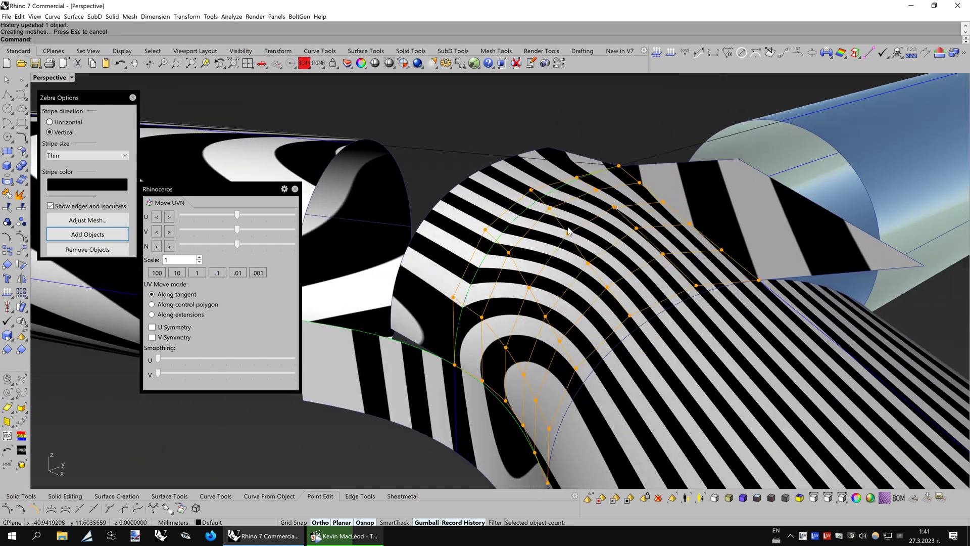
Insert knots automatically into the four-sided surface in both the U and V directions
right_drag(568, 226, 576, 227)
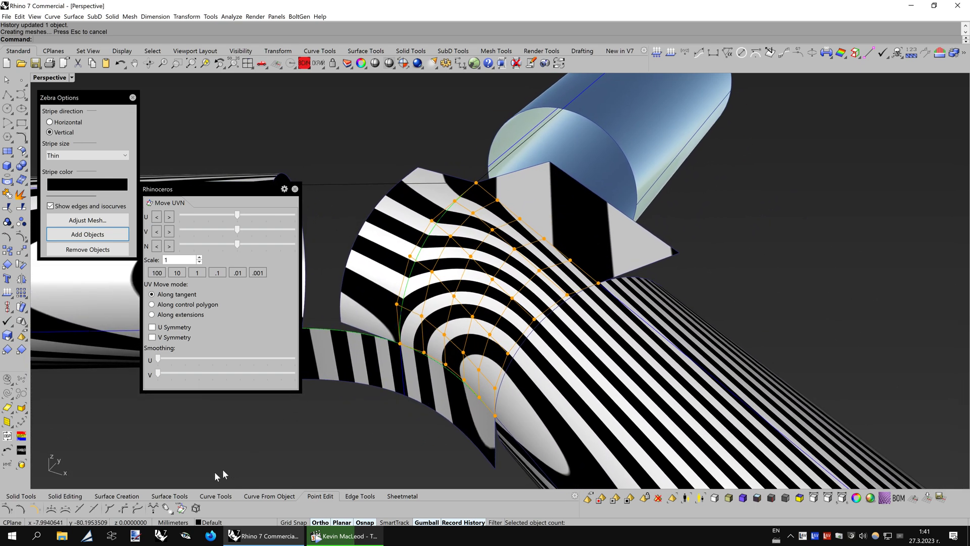
click(222, 498)
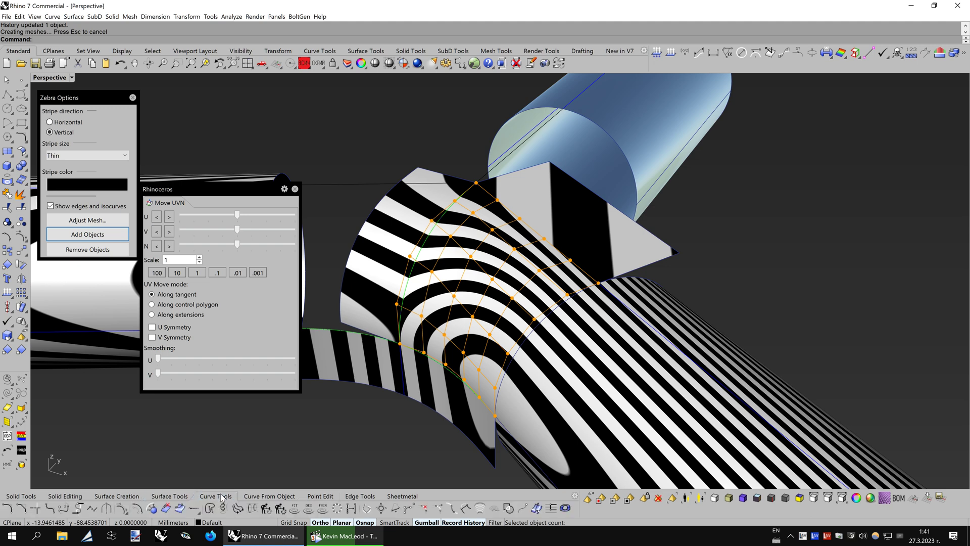
click(320, 496)
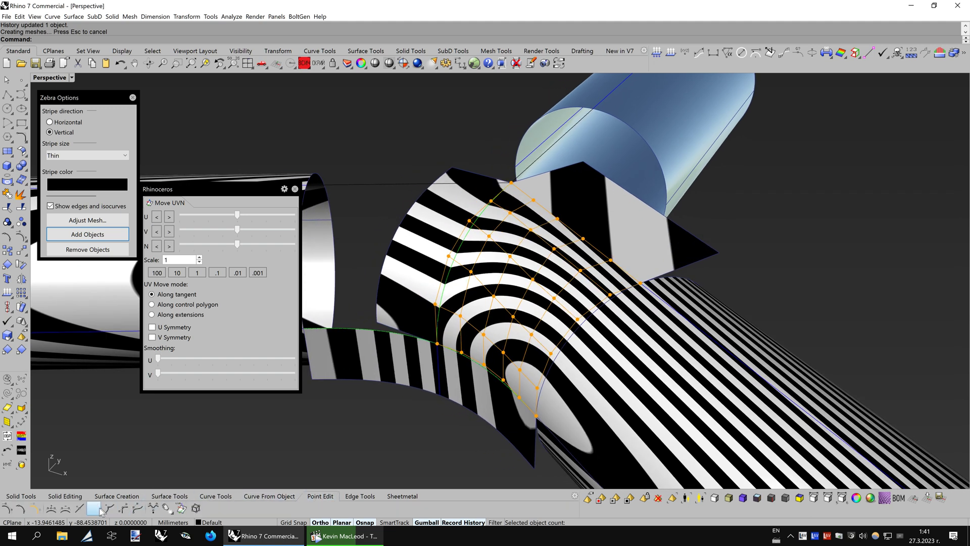
click(80, 508)
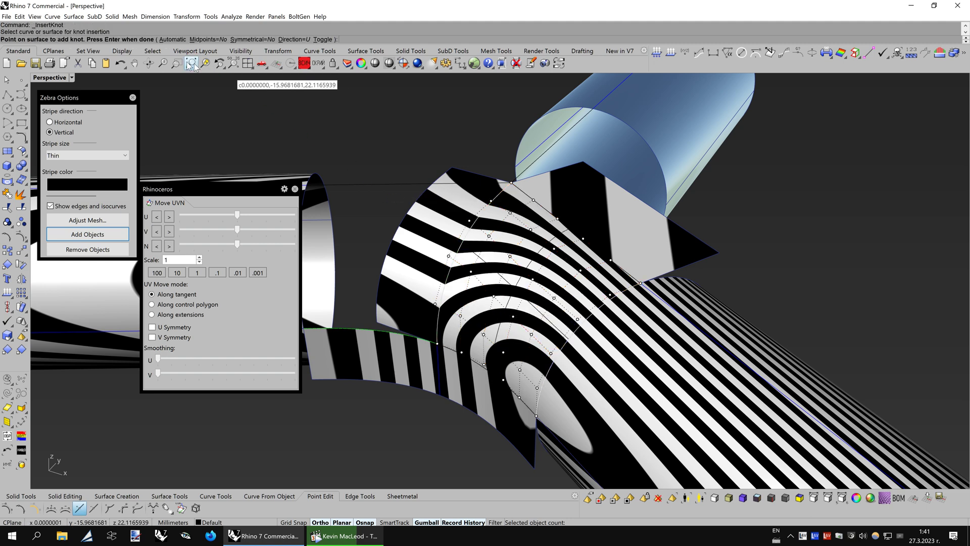
click(165, 40)
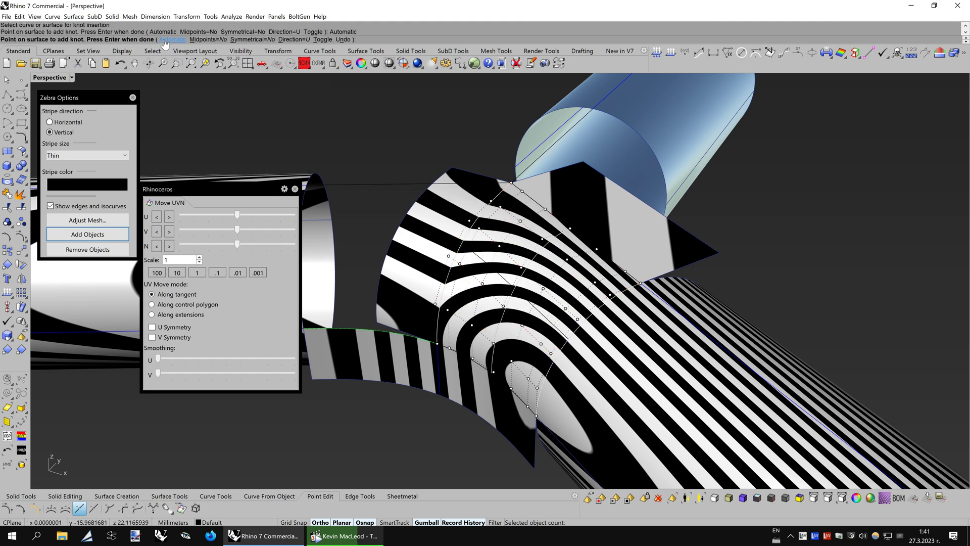
click(321, 40)
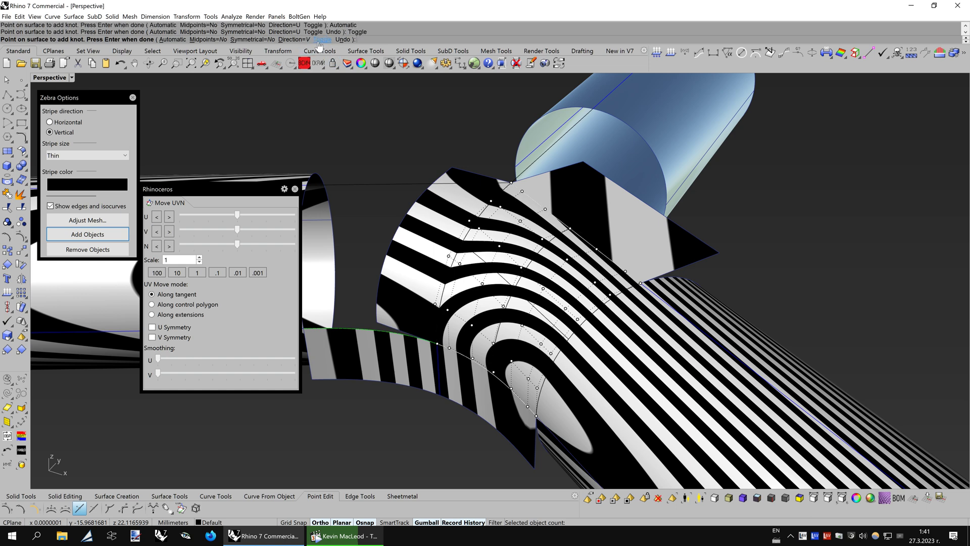
click(171, 40)
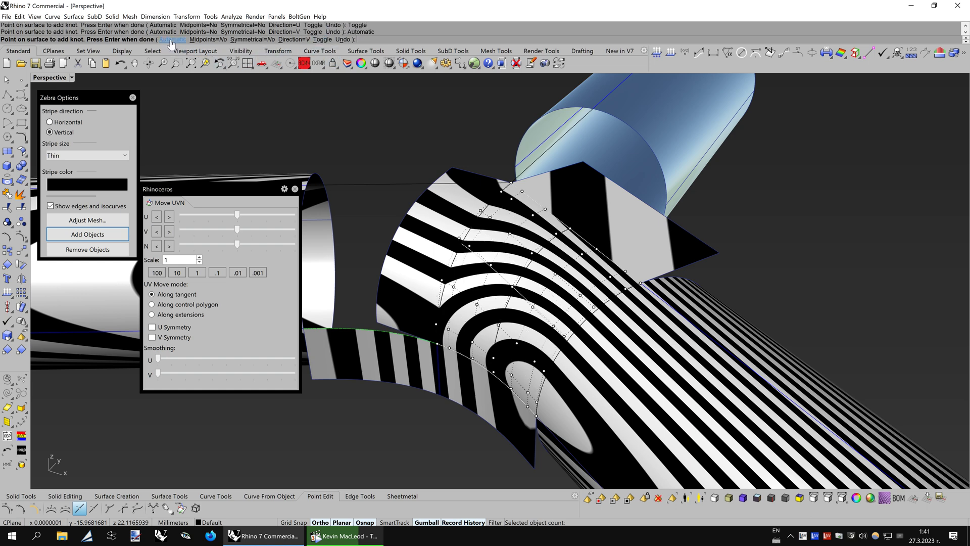
right_click(426, 186)
right_drag(426, 186, 489, 189)
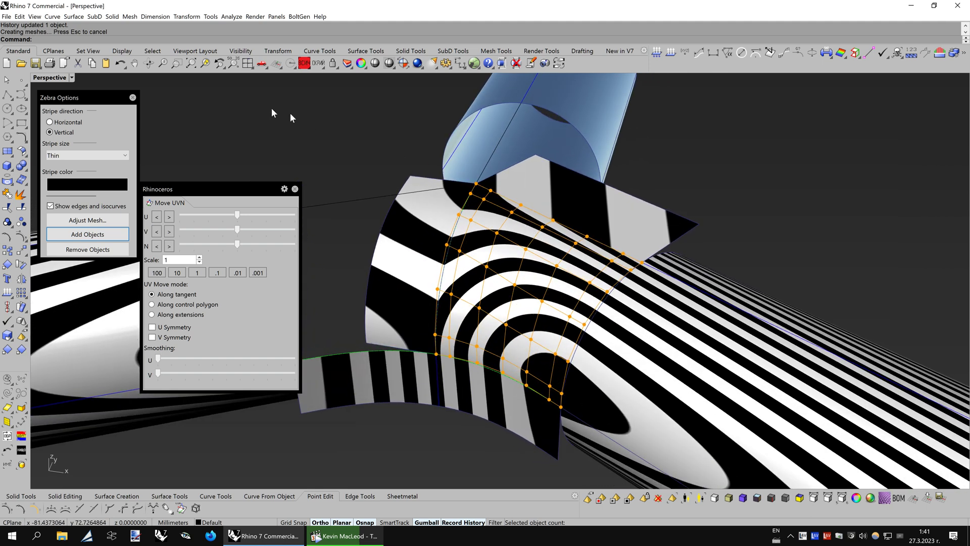
Undo and redo the knot insertion to compare the surface's control-point layouts
click(122, 60)
right_click(122, 61)
click(123, 61)
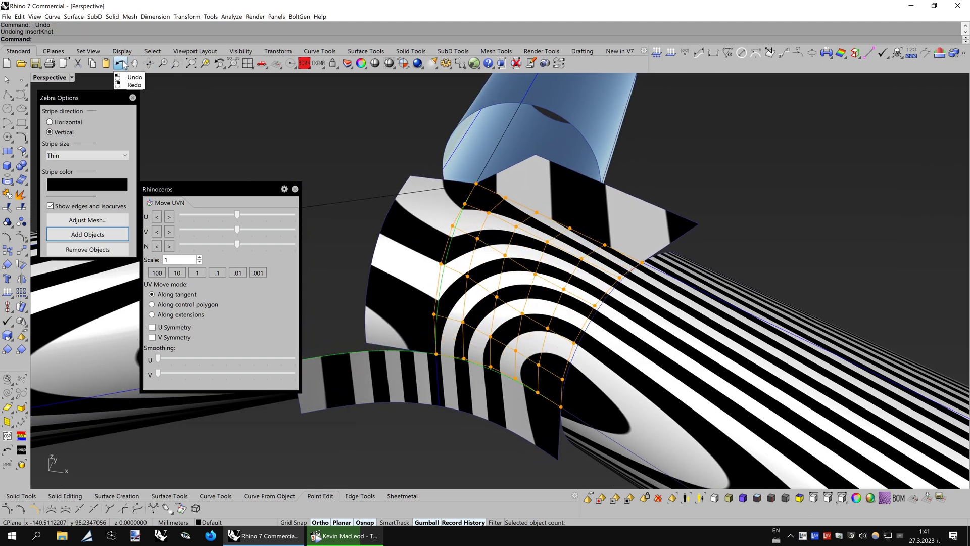
right_click(122, 62)
Match the four-sided surface's straight upper edge to the adjoining extruded surface edge with Tangency, closest-point edge matching and Preserve isocurve direction
right_drag(515, 256, 487, 261)
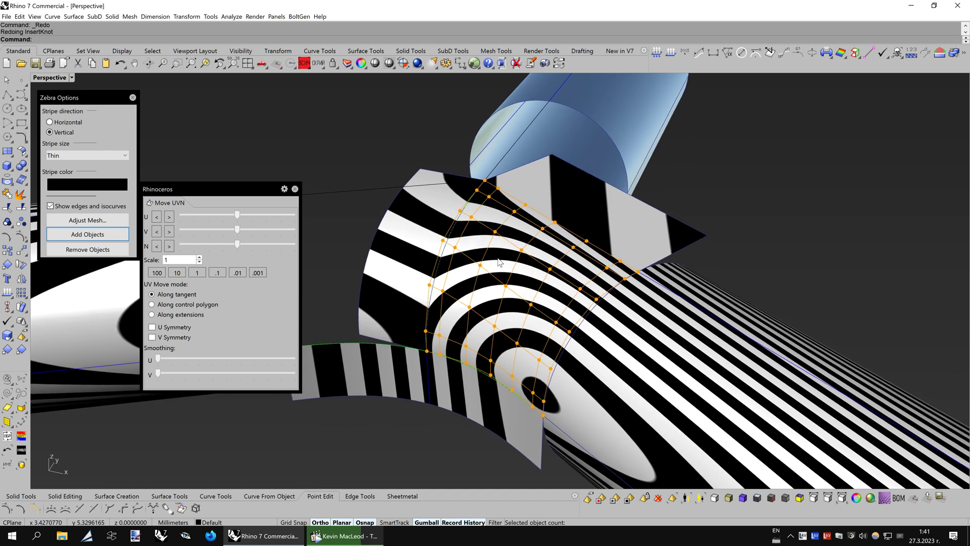
scroll(493, 260, up, 1)
click(179, 497)
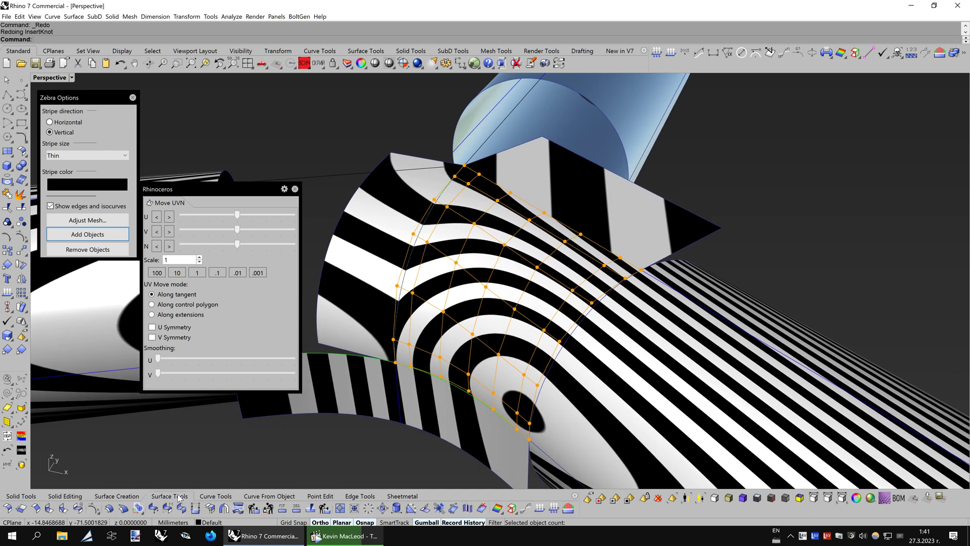
click(170, 508)
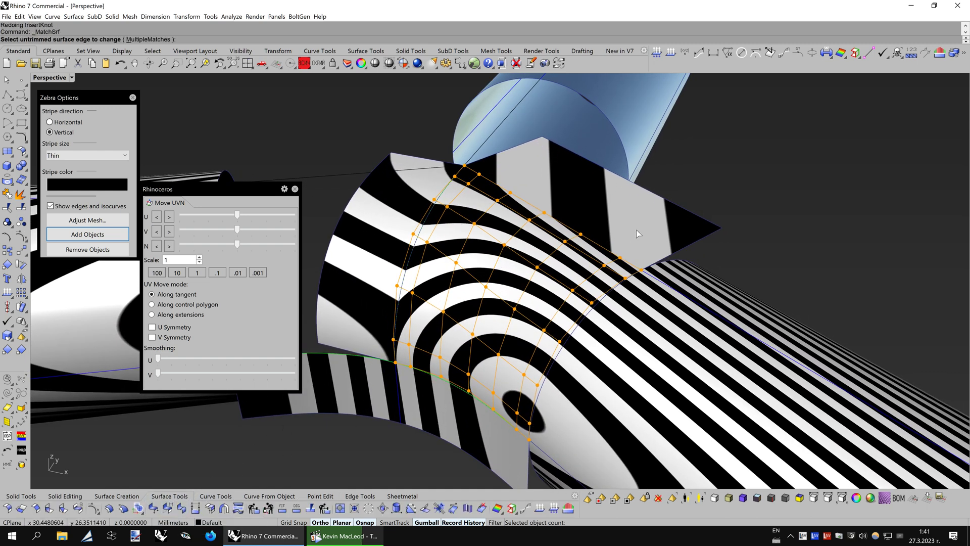
click(612, 255)
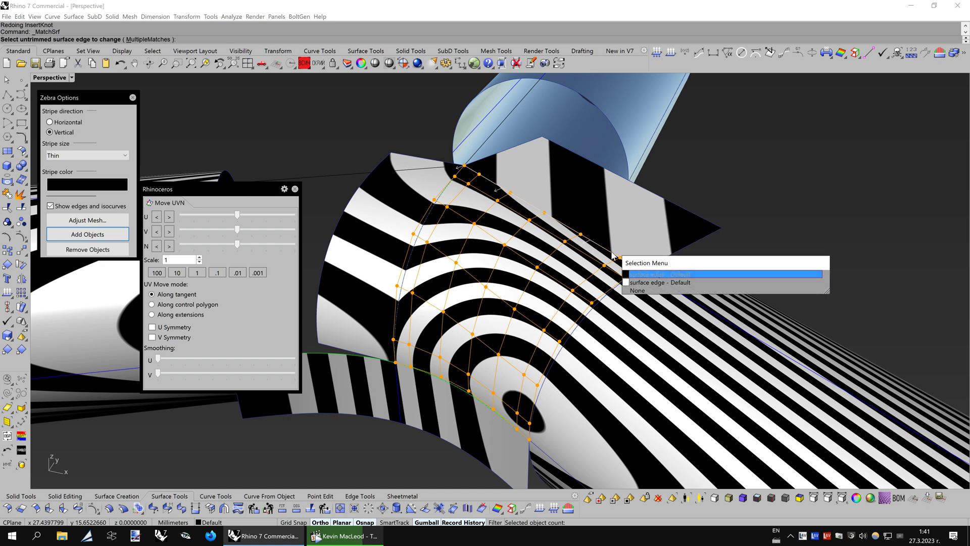
click(632, 276)
click(612, 256)
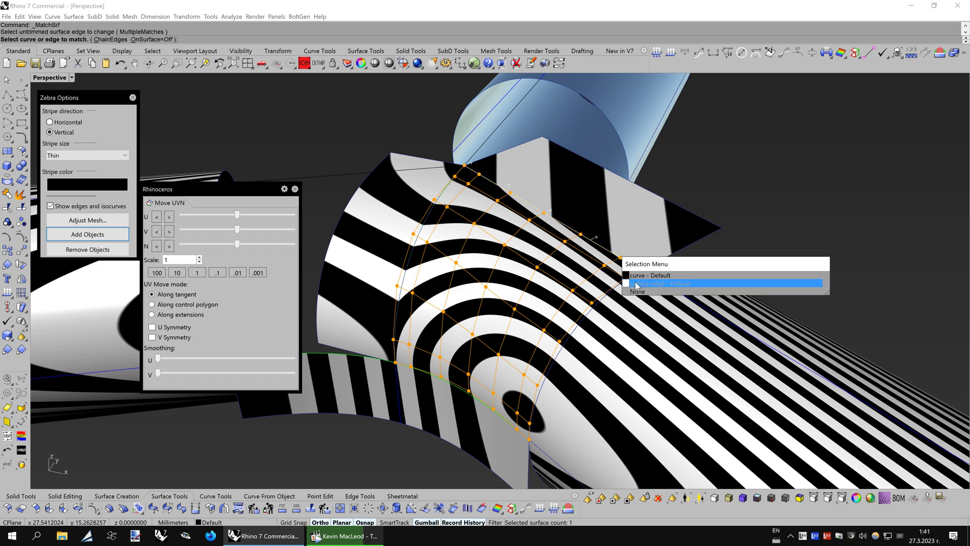
click(636, 284)
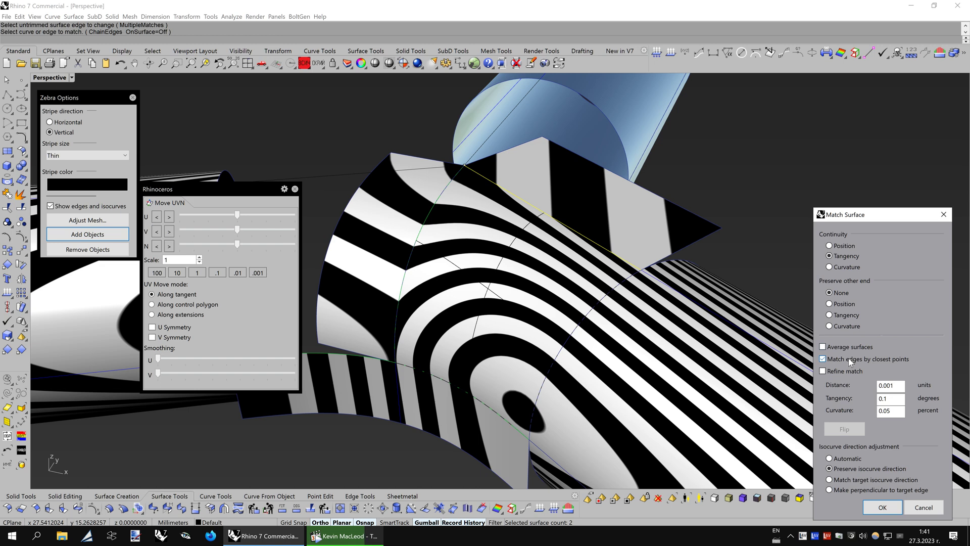
click(880, 508)
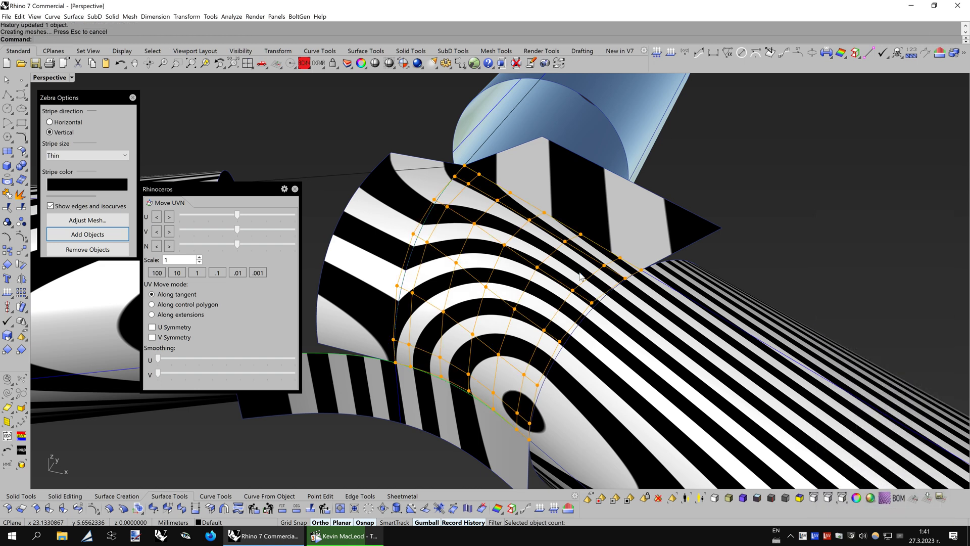
Match the four-sided surface's lower arched edge to the green curve with Tangency, closest-point edge matching and Preserve isocurve direction
click(502, 422)
click(502, 422)
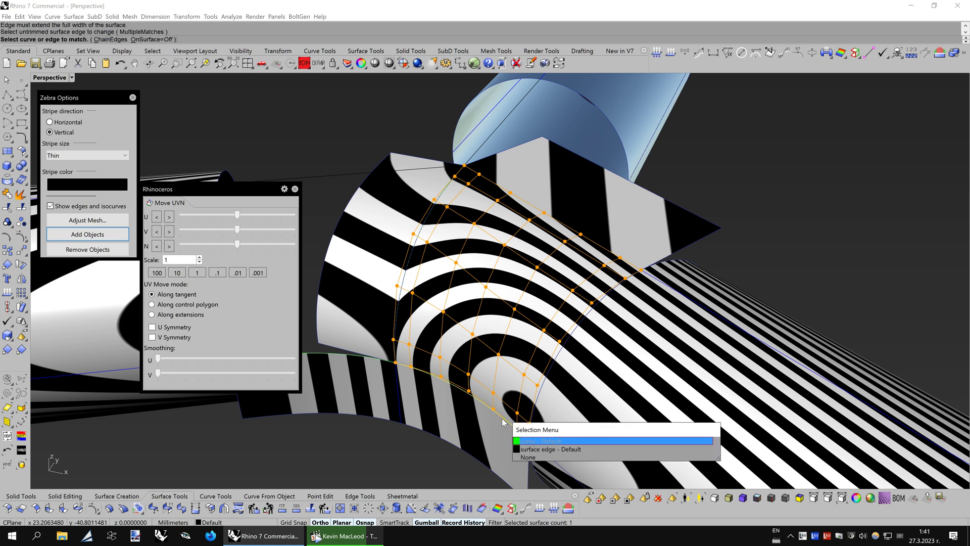
click(576, 443)
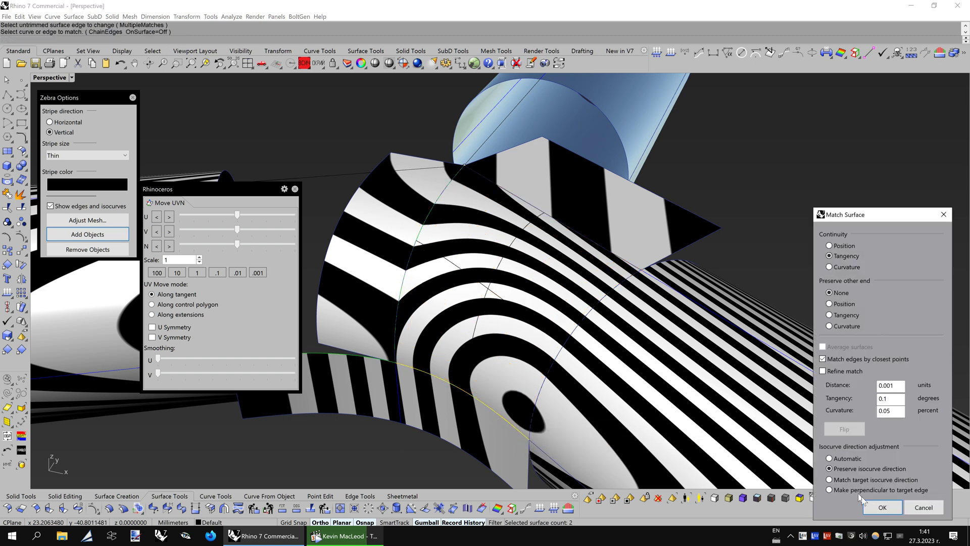
click(879, 507)
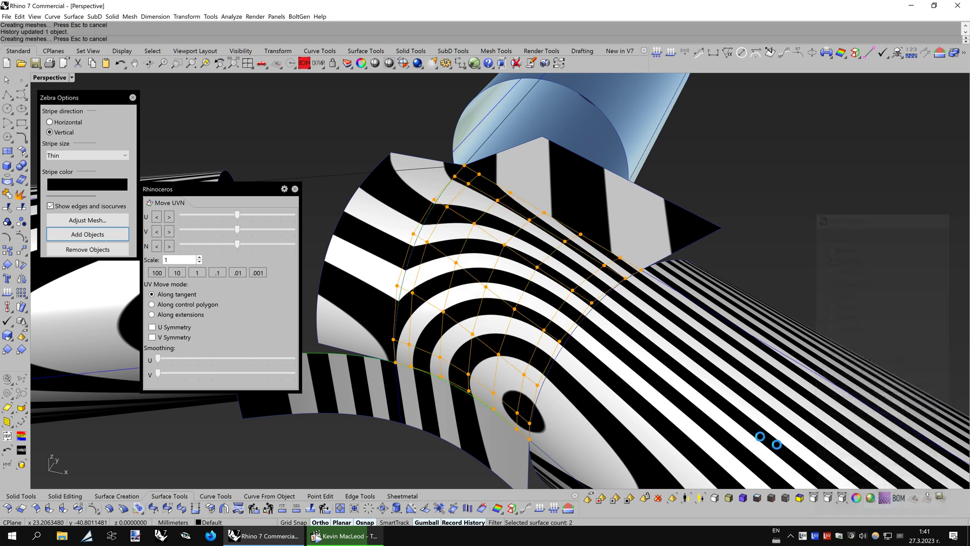
Match the four-sided surface's left curved edge to the adjoining extruded surface with Tangency, closest-point edge matching and Preserve isocurve direction
right_click(587, 365)
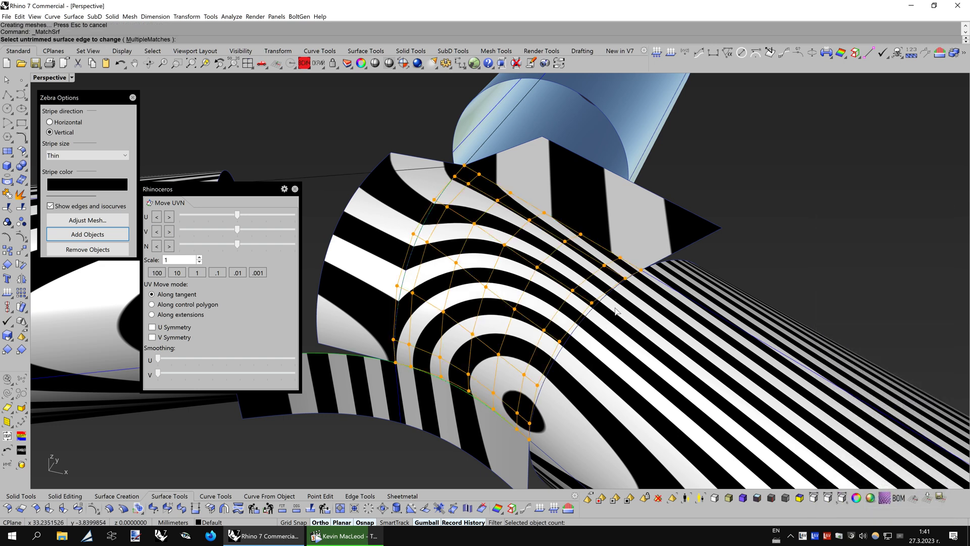
click(446, 192)
click(471, 214)
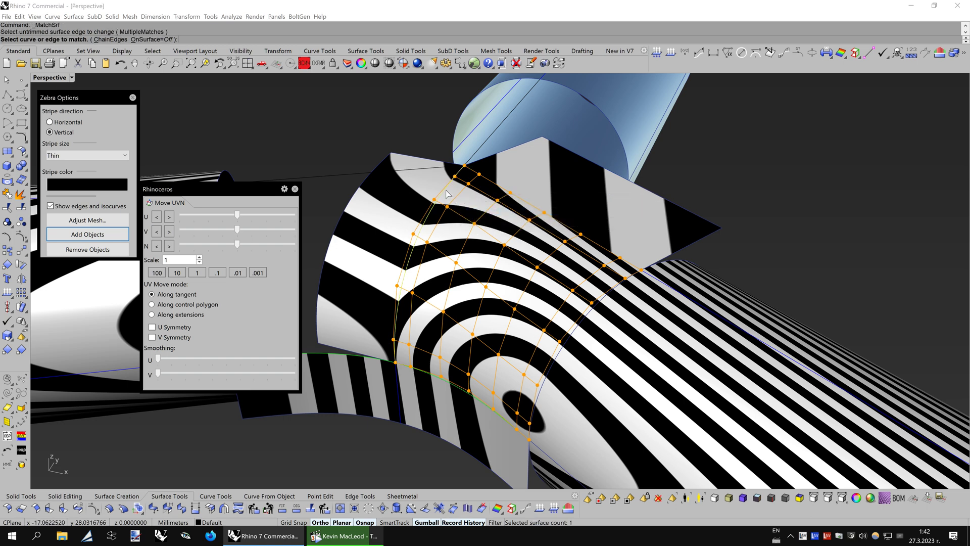
click(474, 214)
click(475, 221)
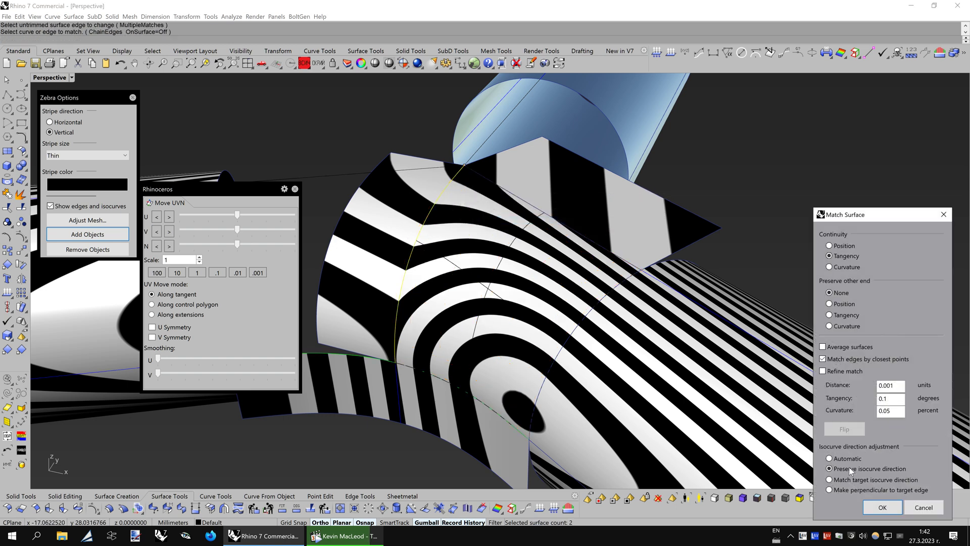
click(881, 507)
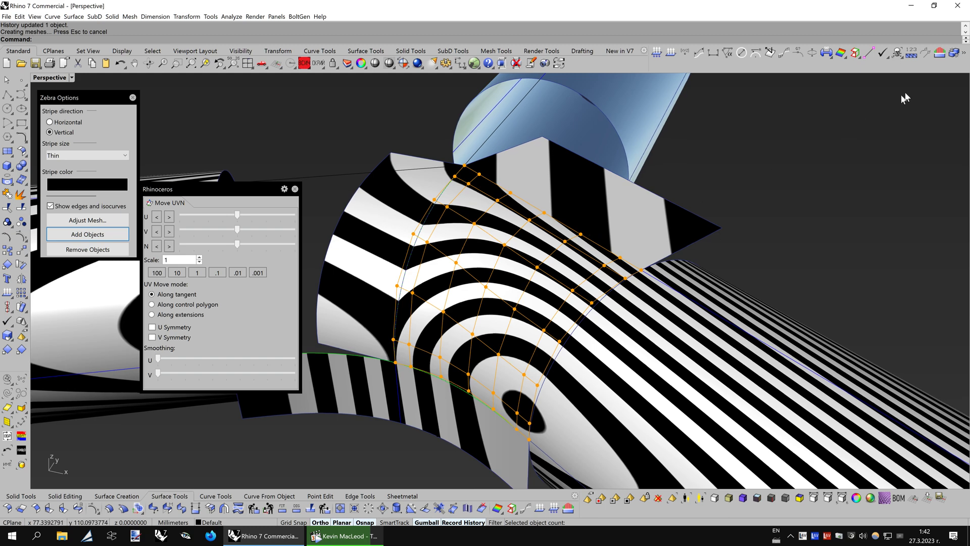
Check Edge Continuity in Tangency mode along the four-sided surface's straight upper edge
click(937, 54)
right_drag(704, 225, 569, 217)
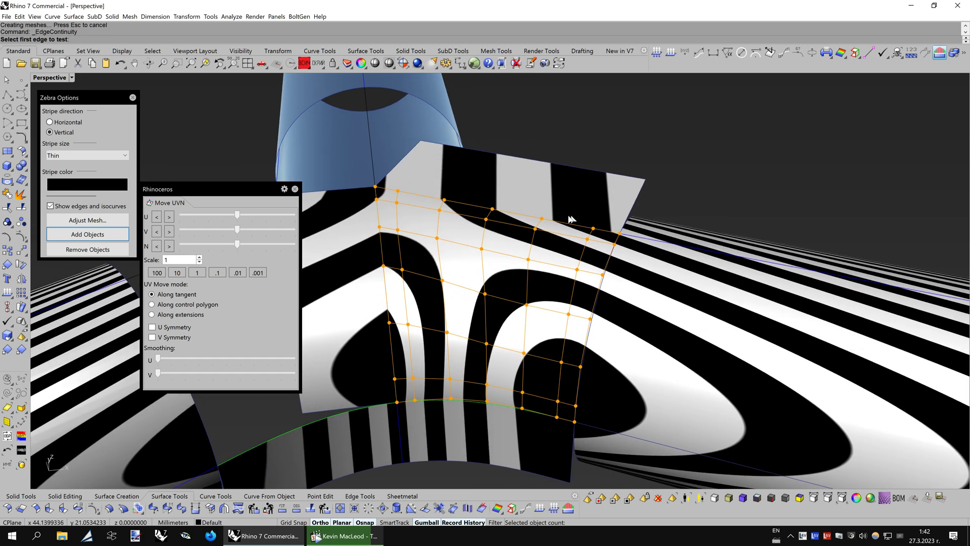
click(557, 223)
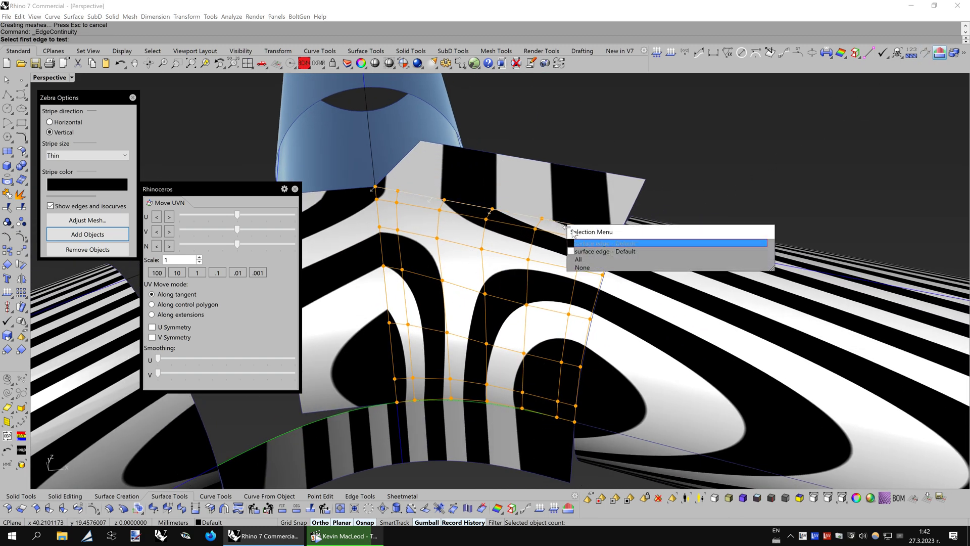
click(580, 256)
right_drag(580, 257, 480, 260)
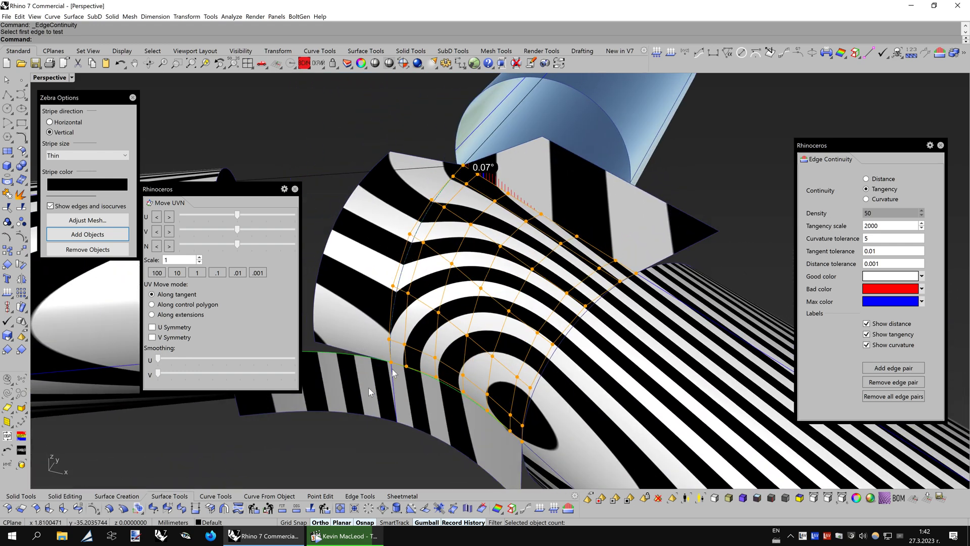
Add the edge shared with the right-hand pipe to the Edge Continuity check and display Distance deviations
click(180, 511)
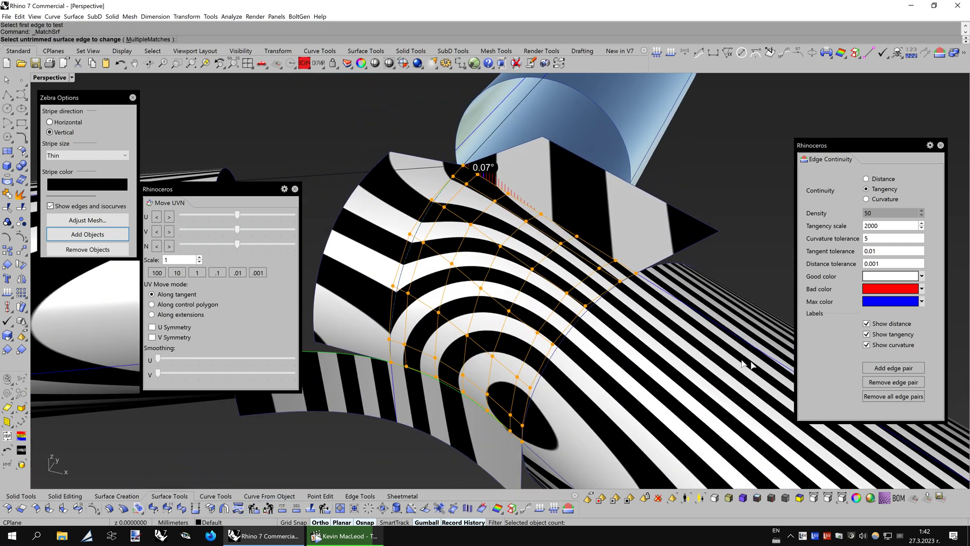
click(543, 363)
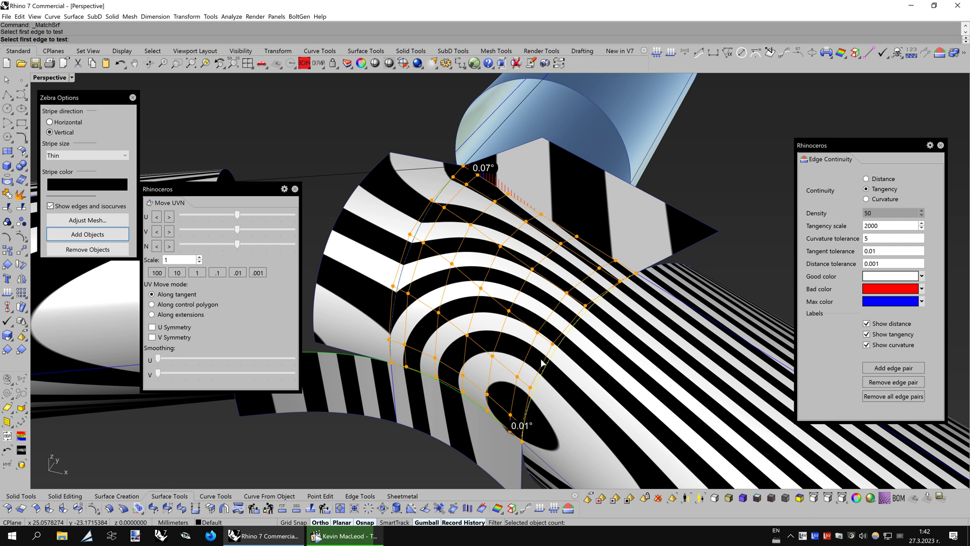
click(881, 180)
scroll(506, 281, up, 1)
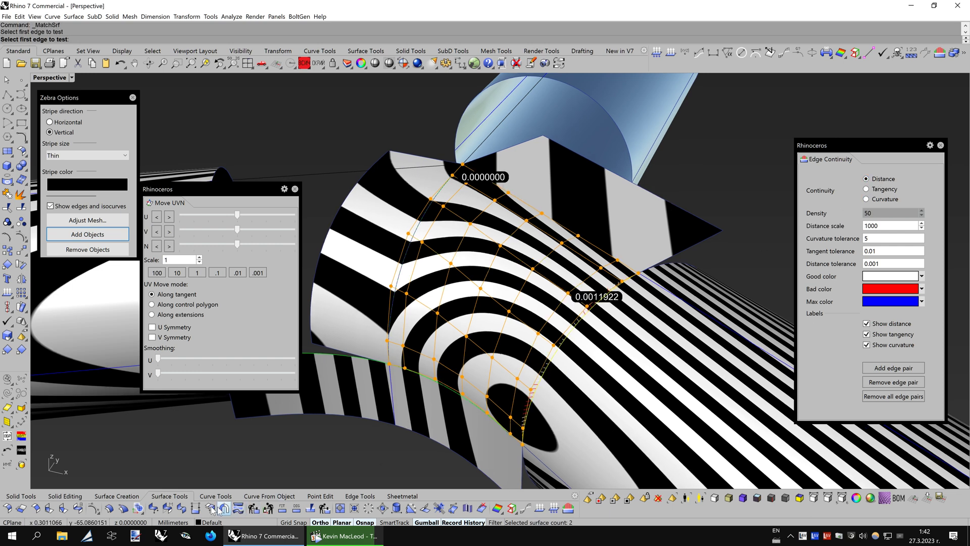
Match the four-sided surface's pipe-side edge to the right-hand cylinder with Curvature, closest-point edge matching and Preserve isocurve direction
click(170, 507)
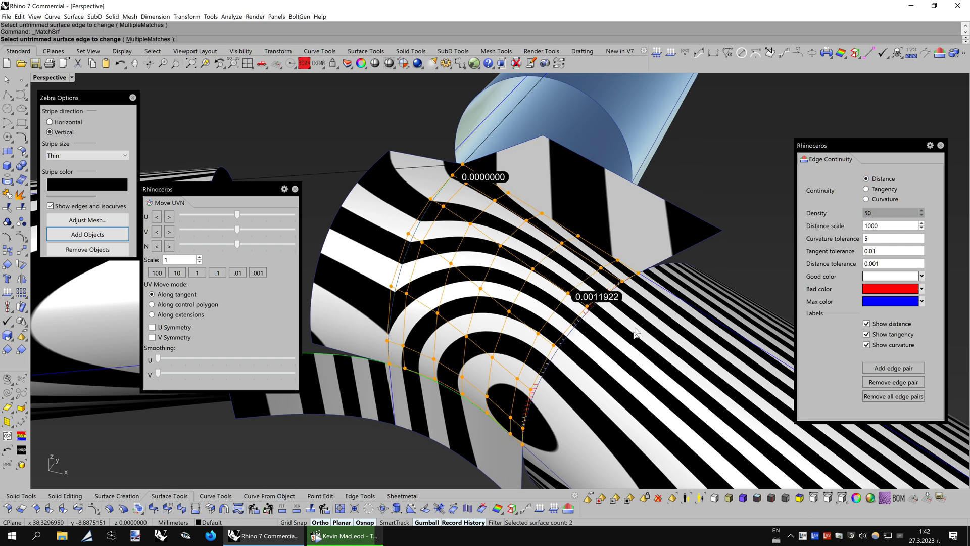
click(617, 286)
click(617, 286)
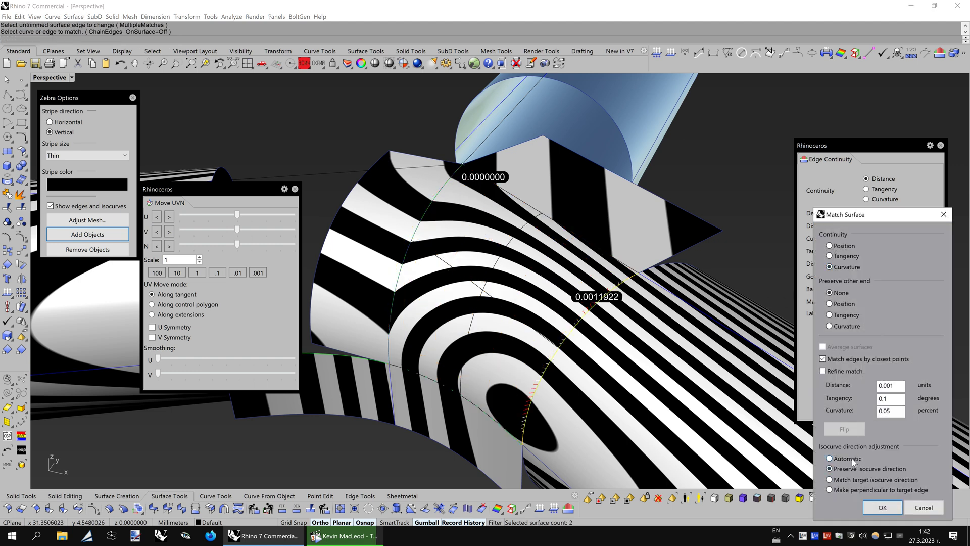
click(882, 507)
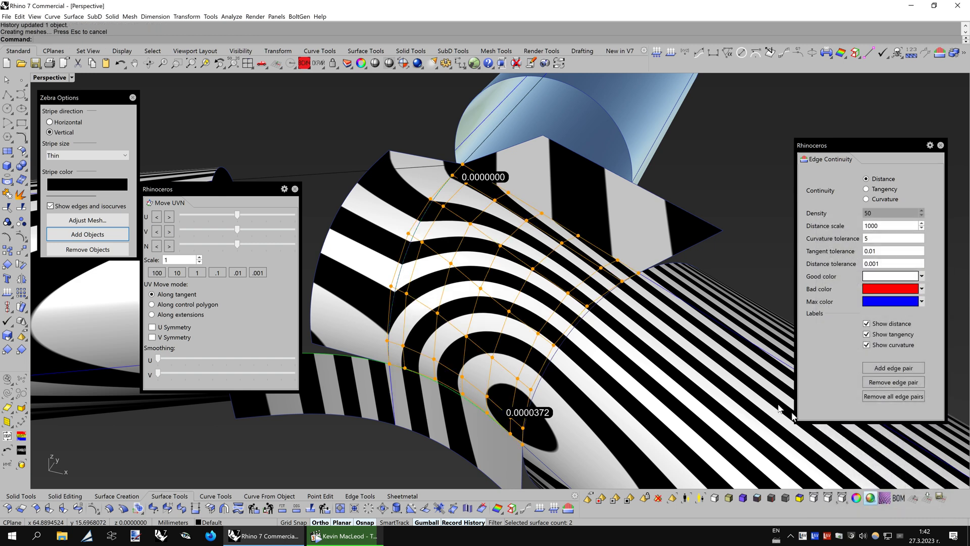
Add the left curved edge pair to the Edge Continuity check and inspect both Distance and Tangency deviations
click(866, 189)
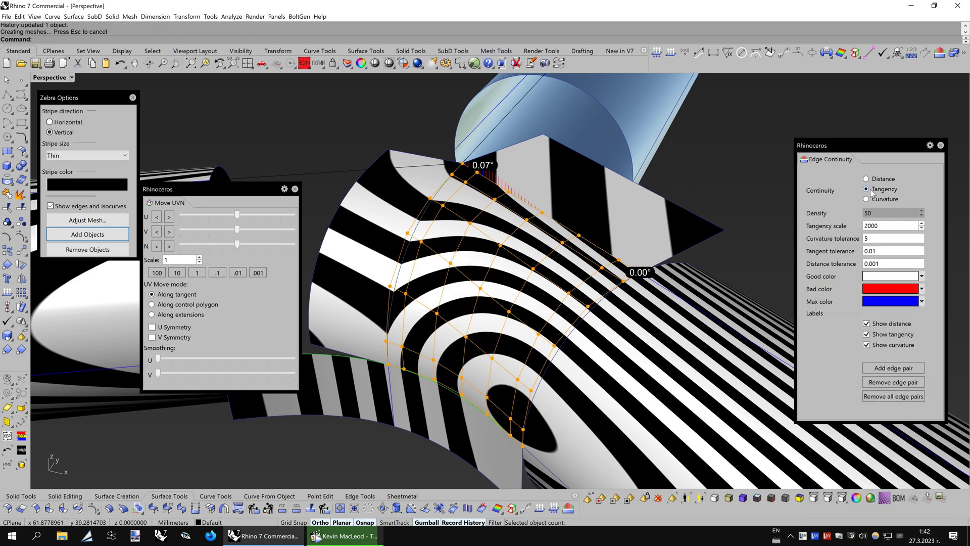
scroll(559, 253, up, 2)
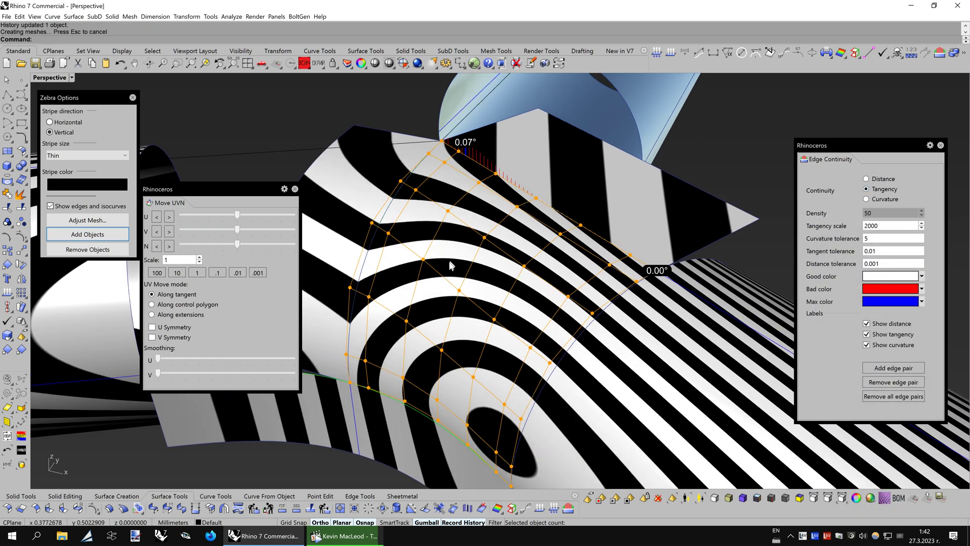
click(886, 369)
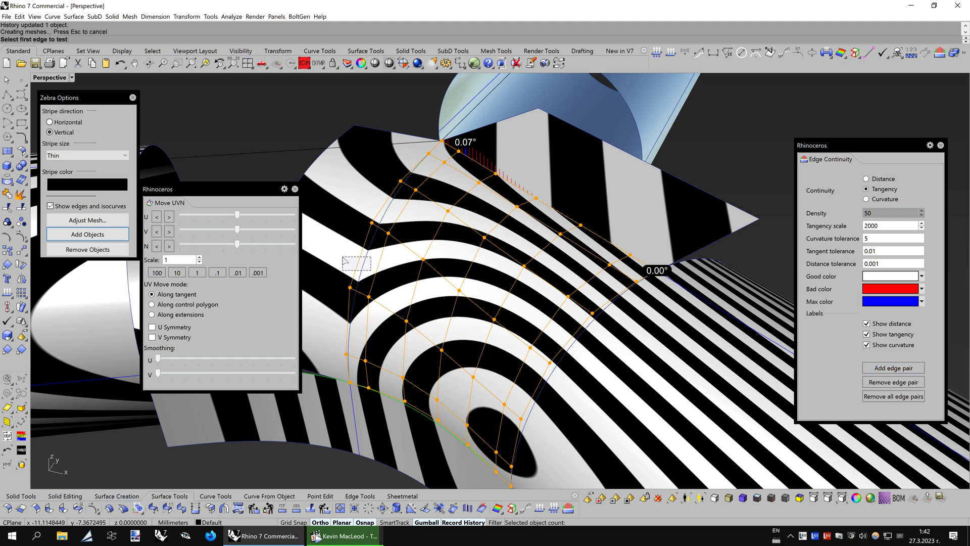
click(371, 271)
click(866, 179)
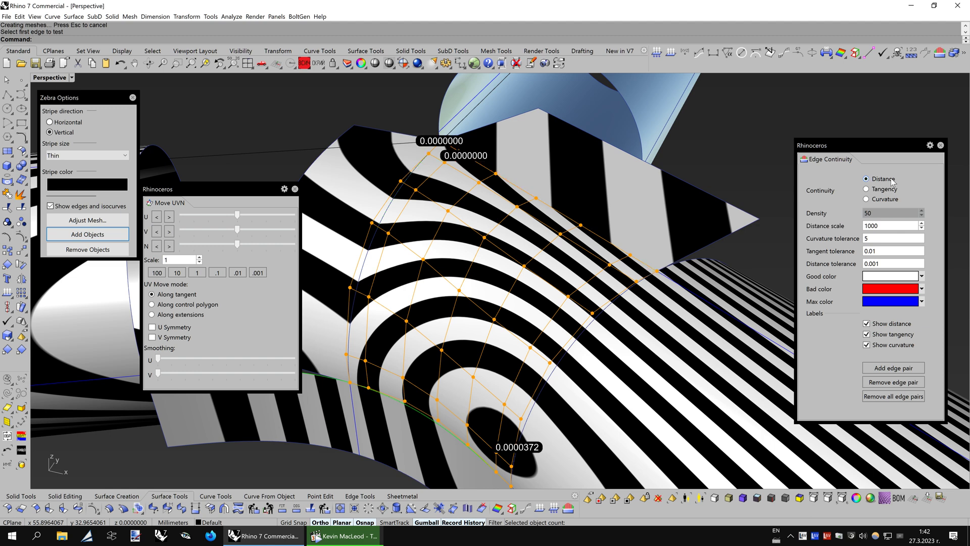
click(866, 189)
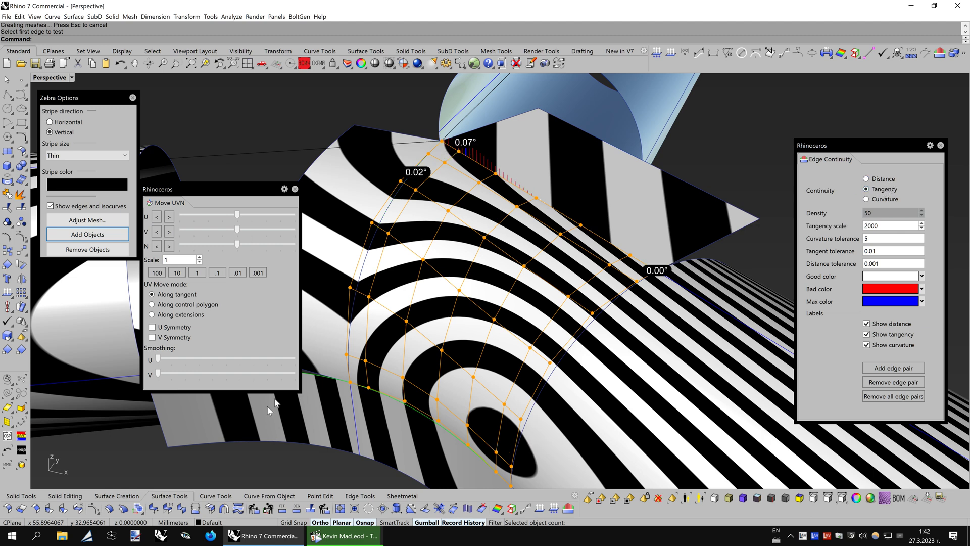
Rematch the four-sided surface's left curved edge to the adjoining extruded surface with Tangency and closest-point edge matching
click(167, 508)
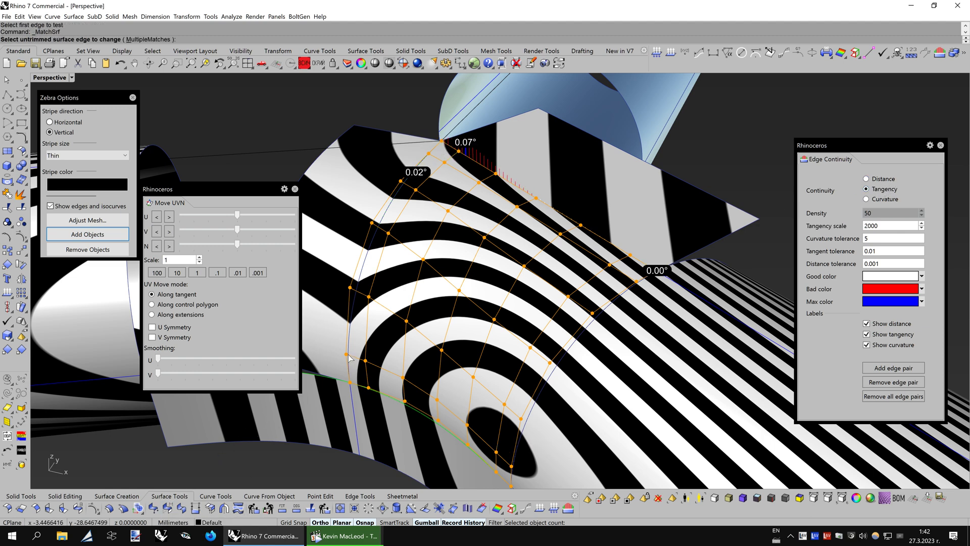
click(348, 357)
click(350, 362)
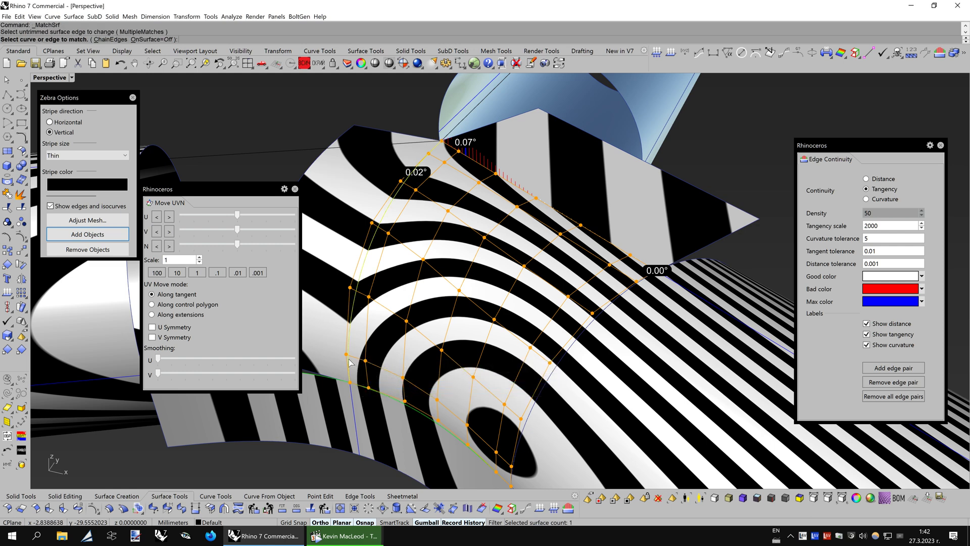
click(350, 363)
click(376, 393)
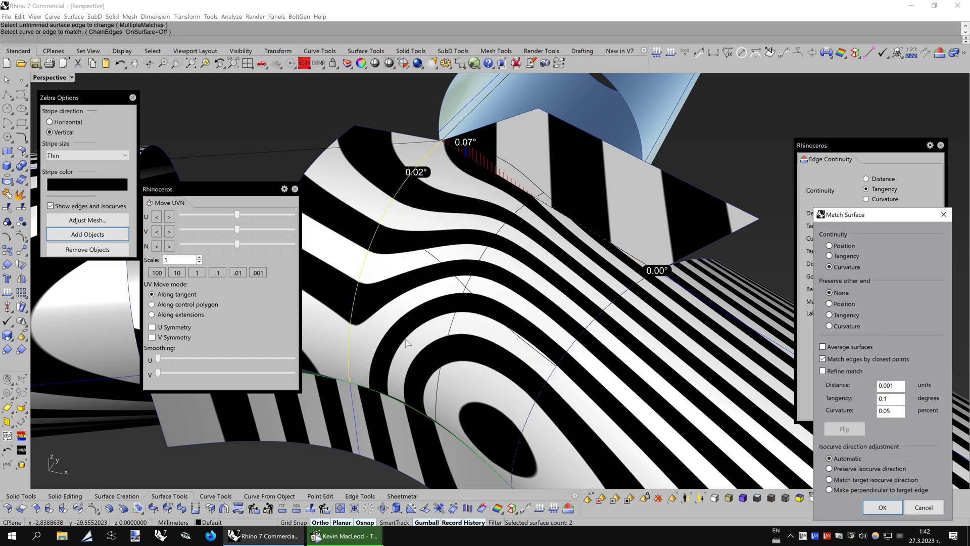
click(841, 256)
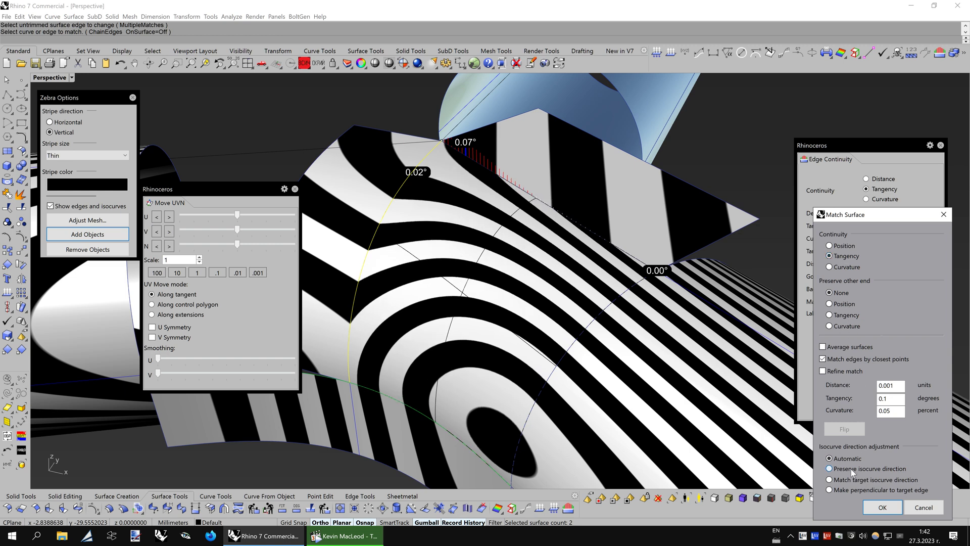
click(882, 507)
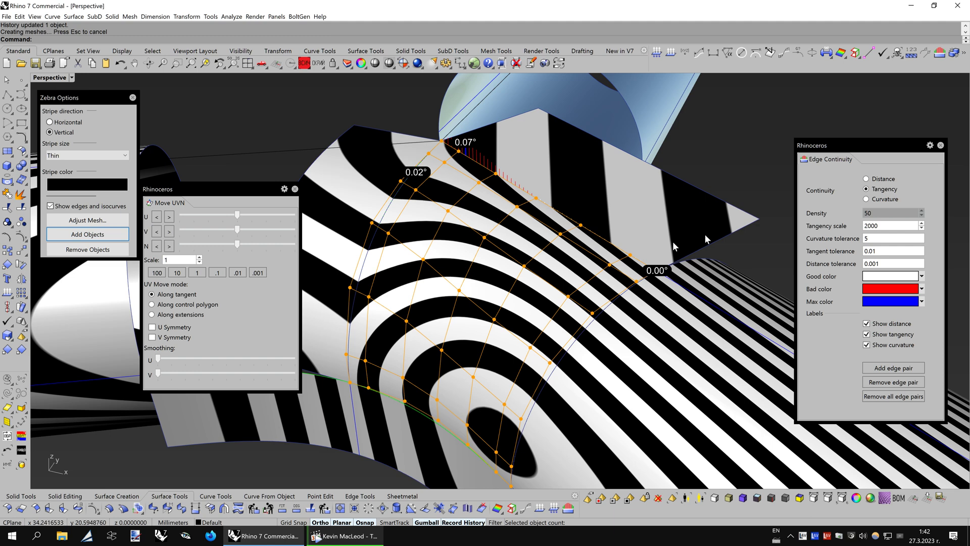
Compare Distance and Tangency deviations along all three tested edges of the rematched surface
click(866, 179)
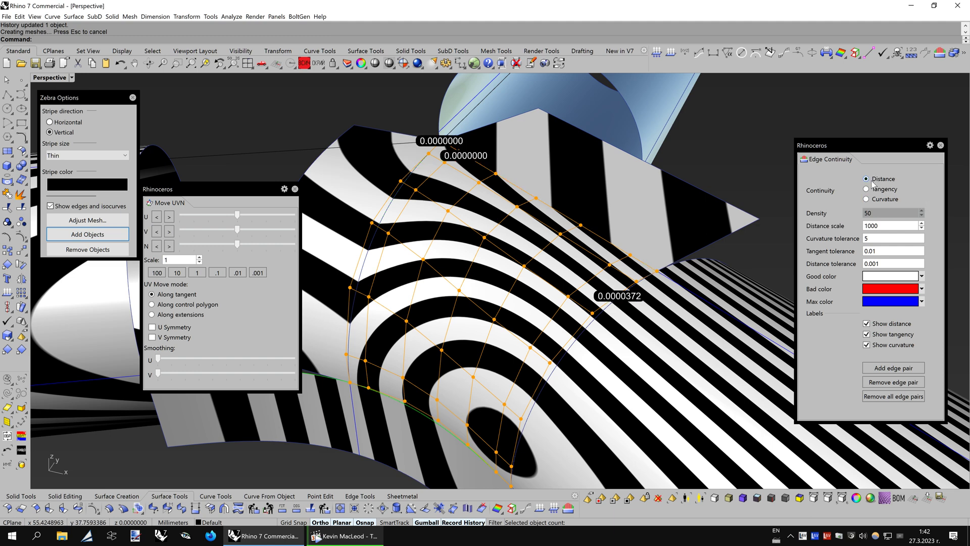
click(879, 191)
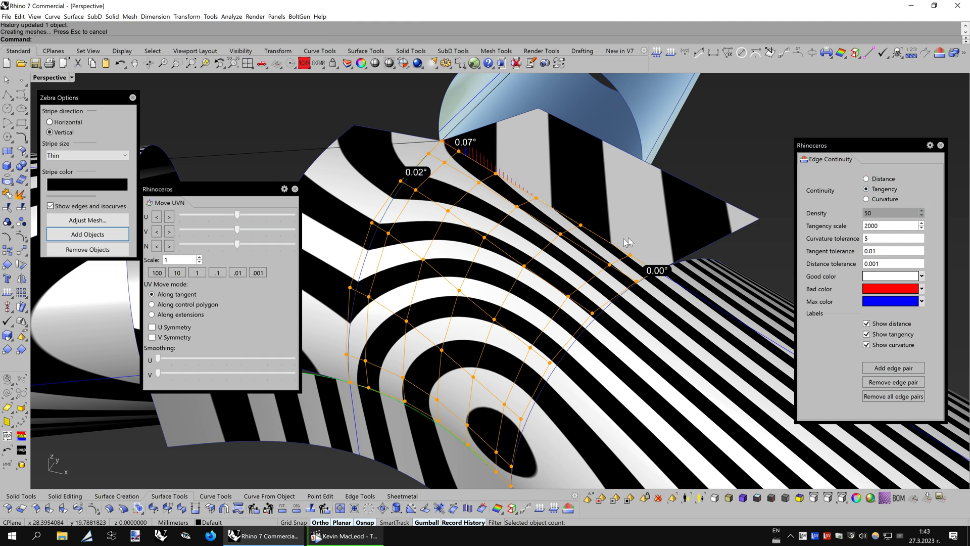
scroll(541, 251, down, 5)
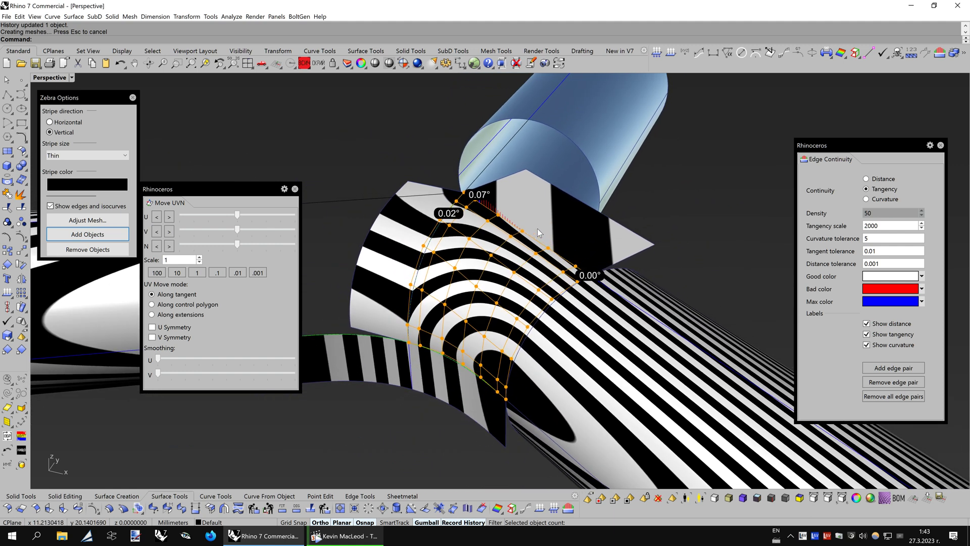
right_drag(537, 228, 530, 242)
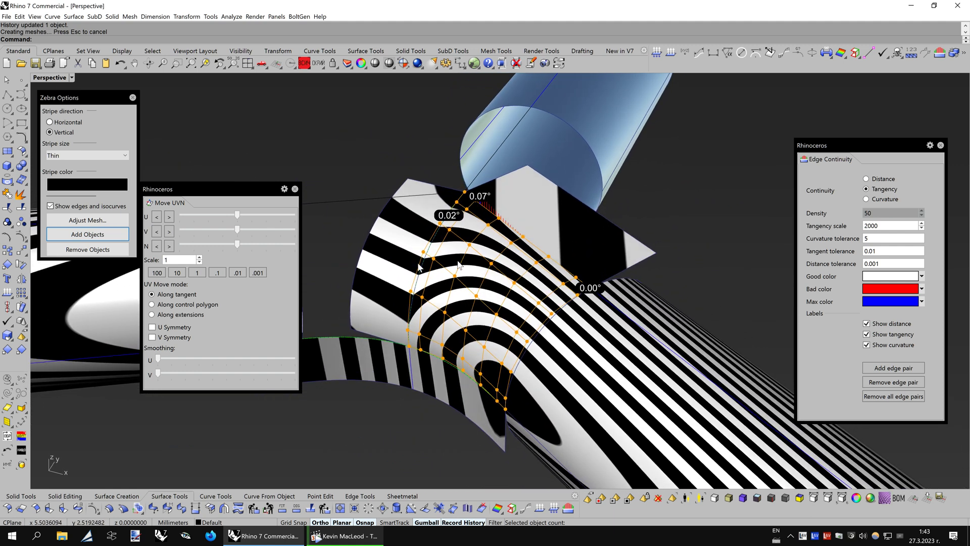
Remove zebra analysis from the two extruded helper surfaces beside the left and upper edges
click(96, 250)
click(533, 205)
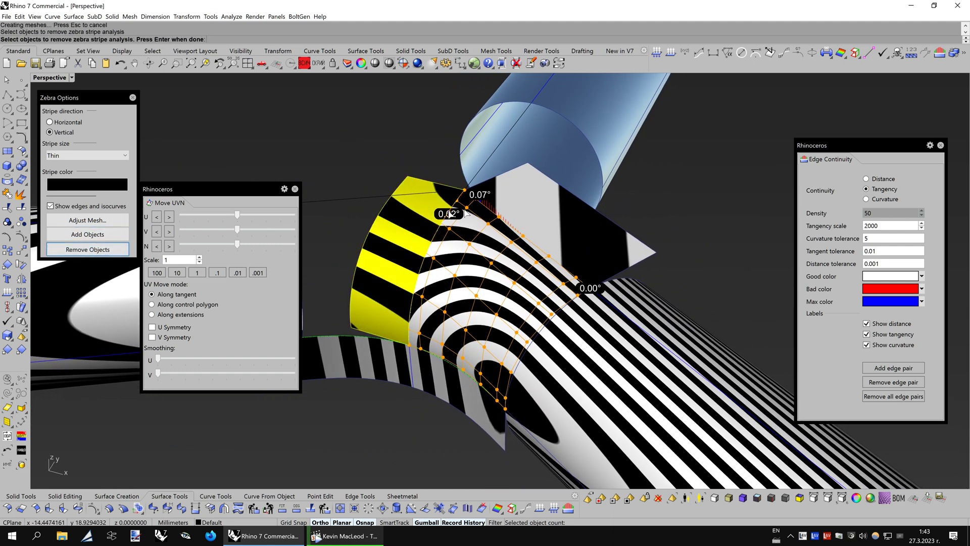
key(Return)
Set the object display mode of the two extruded helper surfaces to Wireframe
click(532, 201)
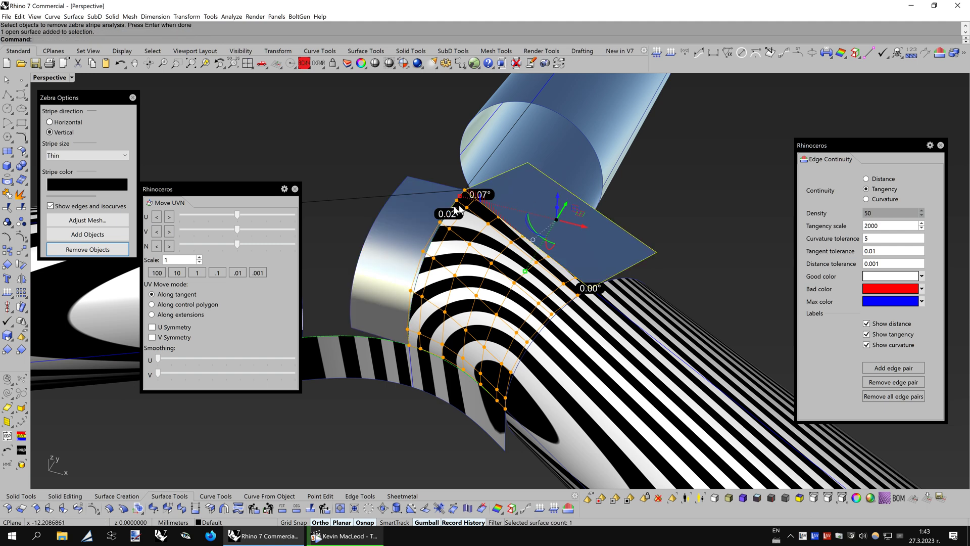
click(410, 212)
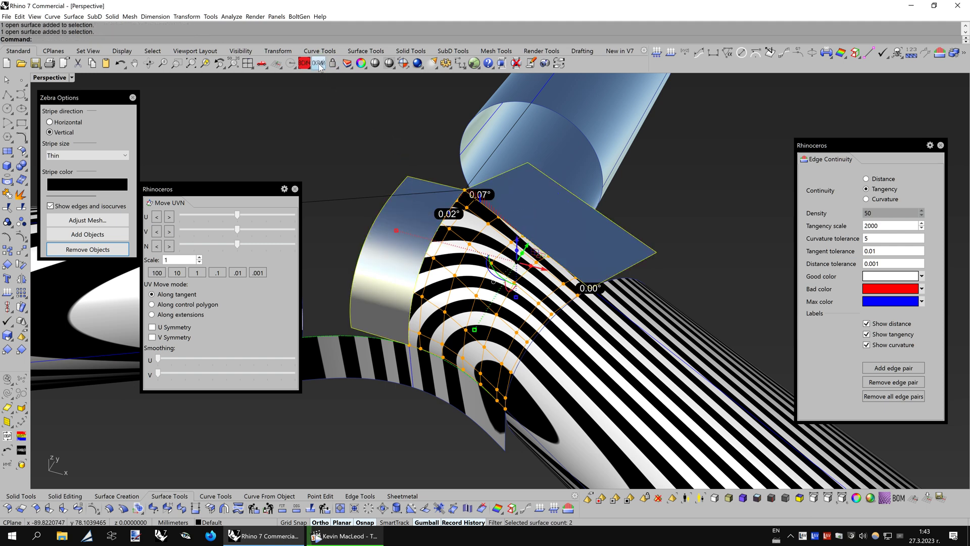
right_click(360, 64)
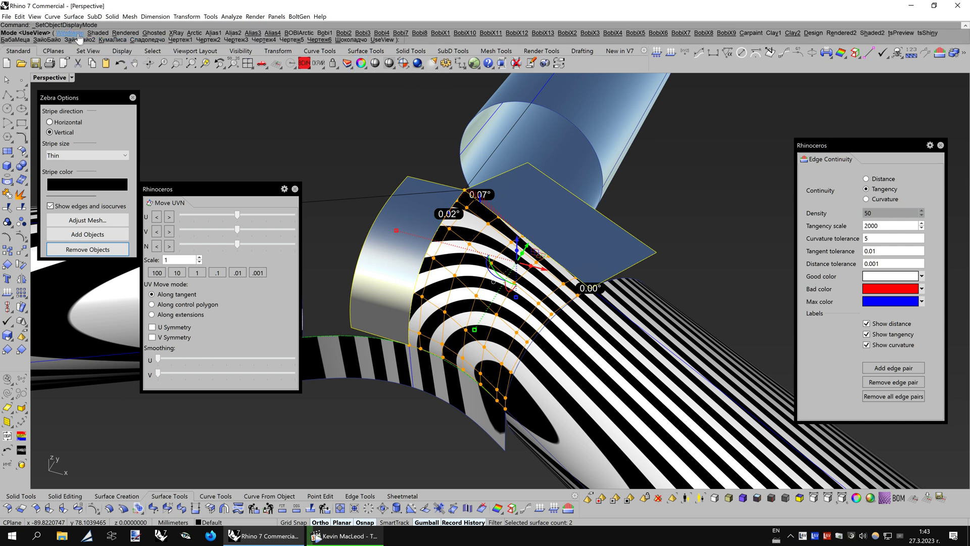
click(76, 32)
click(564, 246)
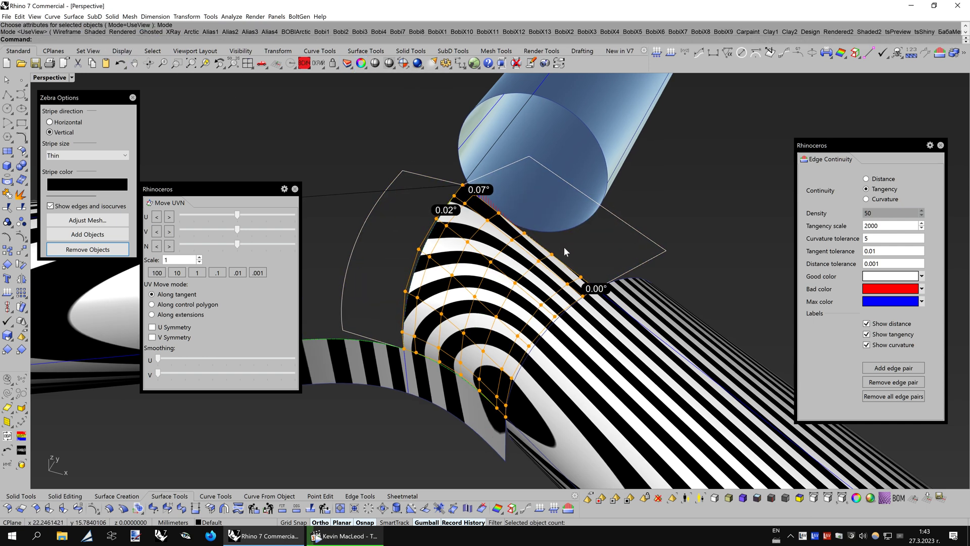
Mirror a copy of the four-sided connecting surface across the vertical plane through the origin (0) and along the Y axis
scroll(583, 256, down, 5)
right_drag(583, 255, 497, 292)
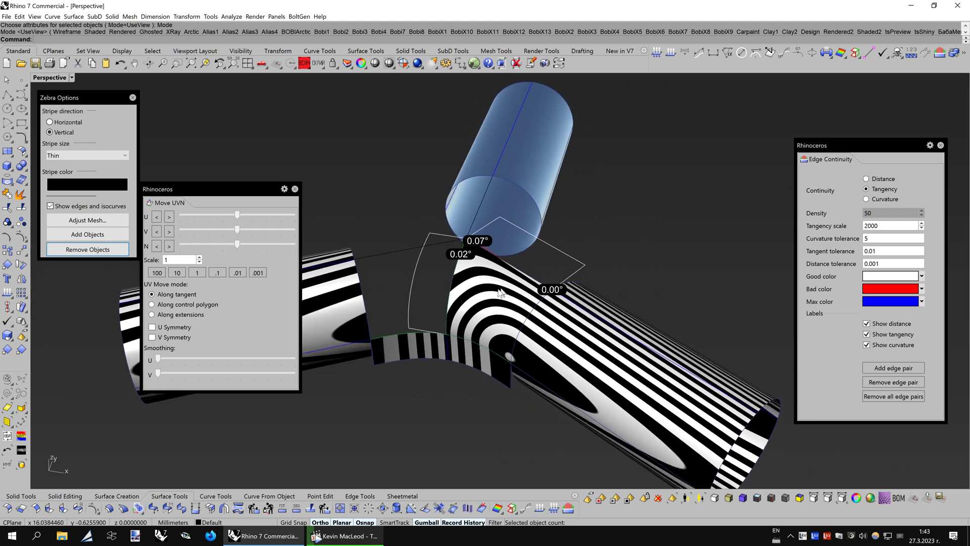
click(497, 292)
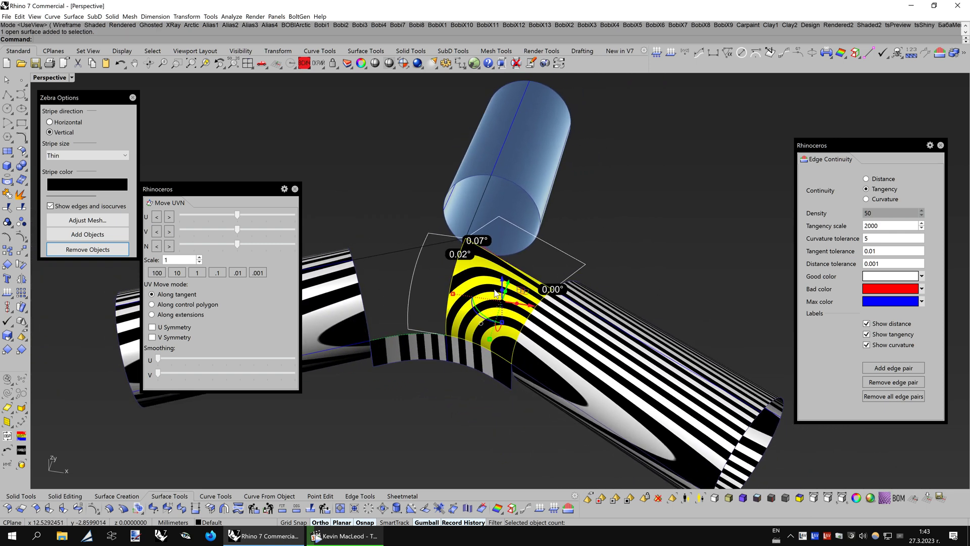
click(21, 278)
text(0)
key(Return)
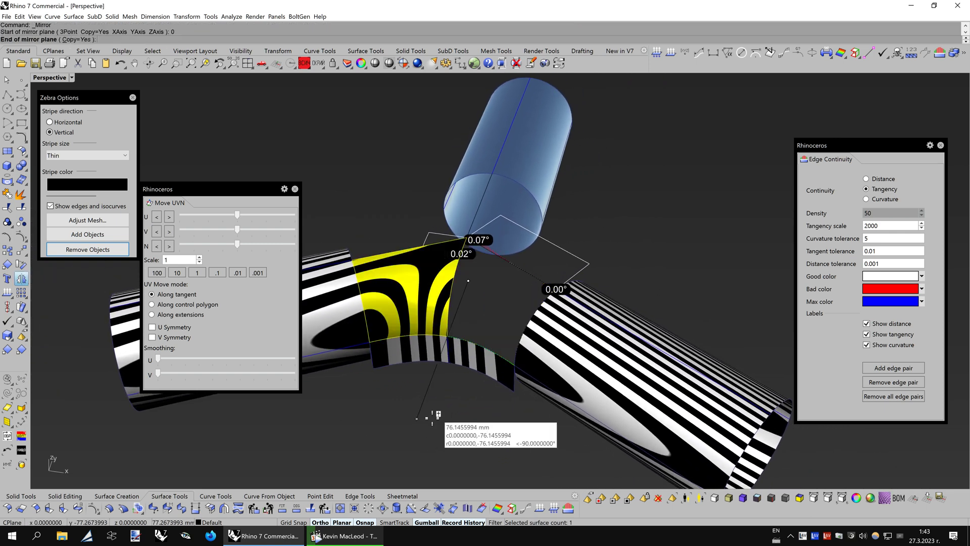
click(451, 354)
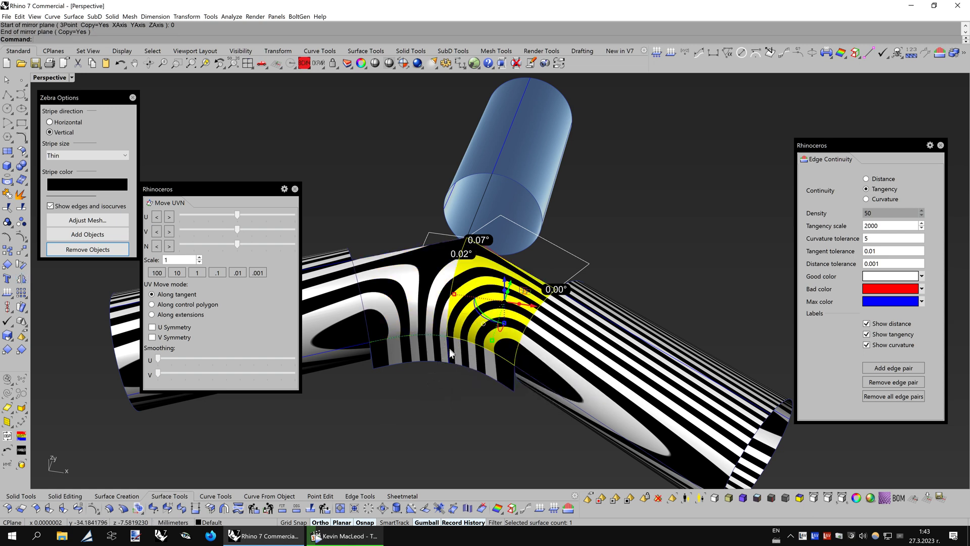
key(Escape)
Polar array the original and mirrored connecting surfaces around the last used axis with 3 items over 360 degrees
right_drag(544, 342, 547, 352)
click(506, 303)
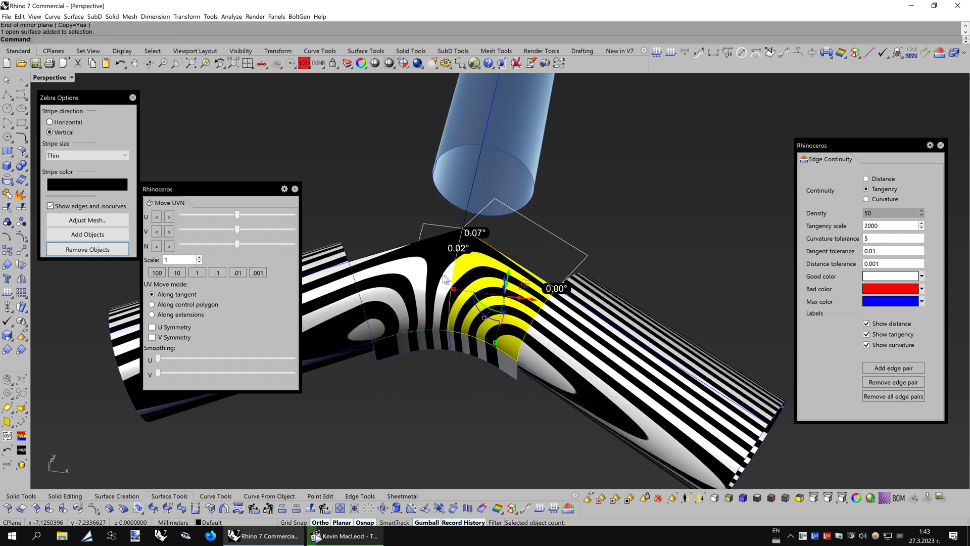
click(413, 280)
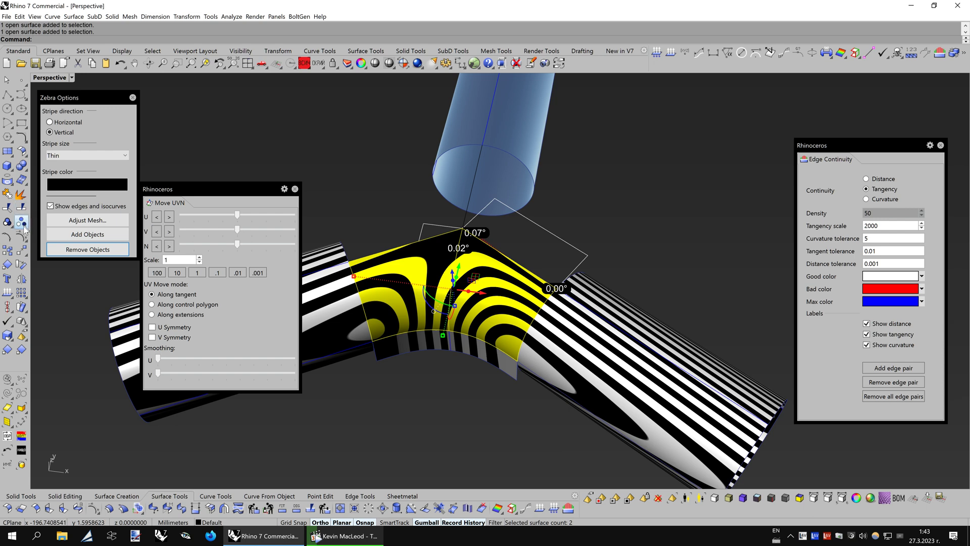
click(24, 249)
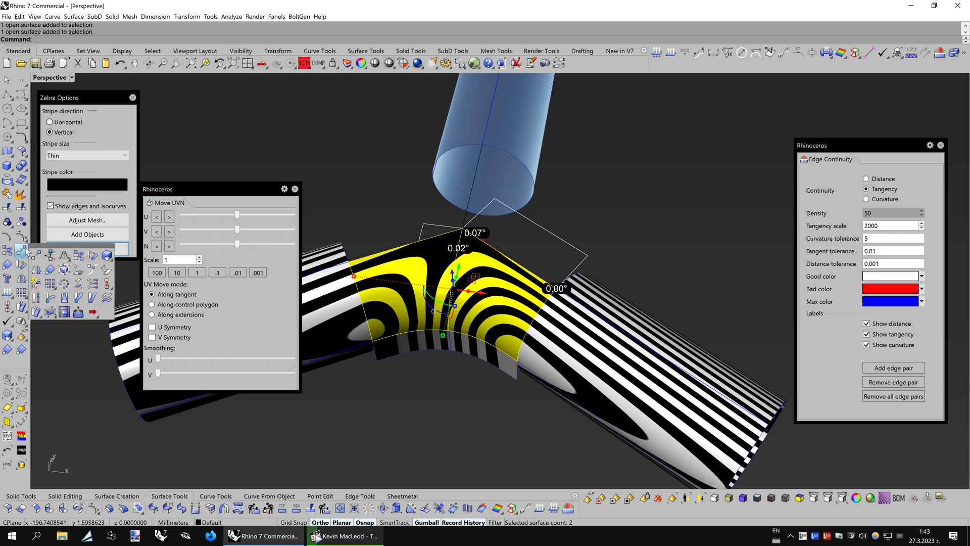
click(66, 284)
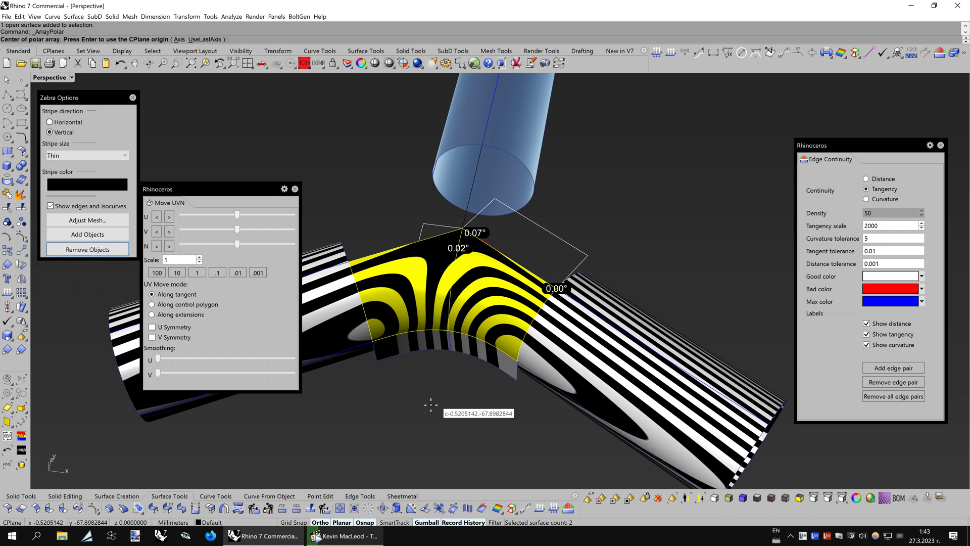
click(216, 39)
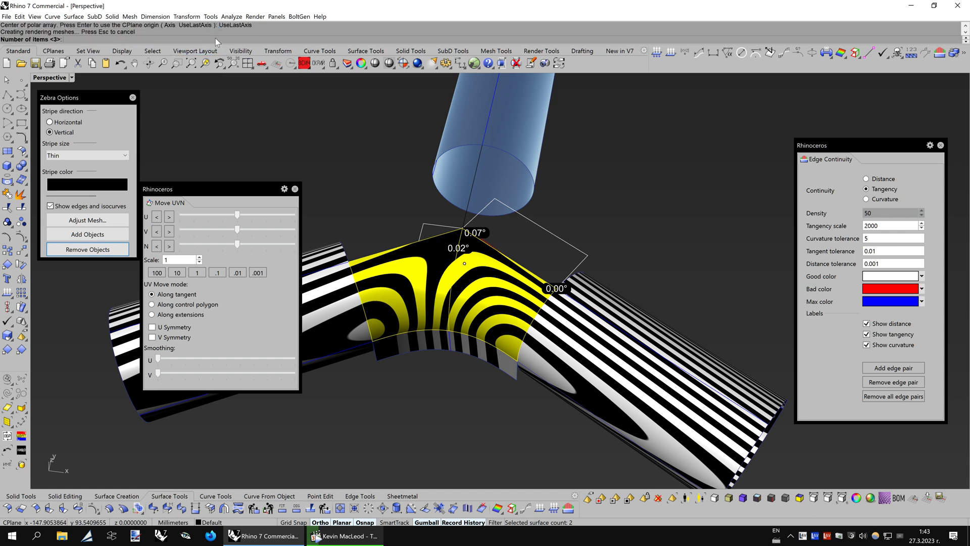
key(Return)
key(Return)
key(Return)
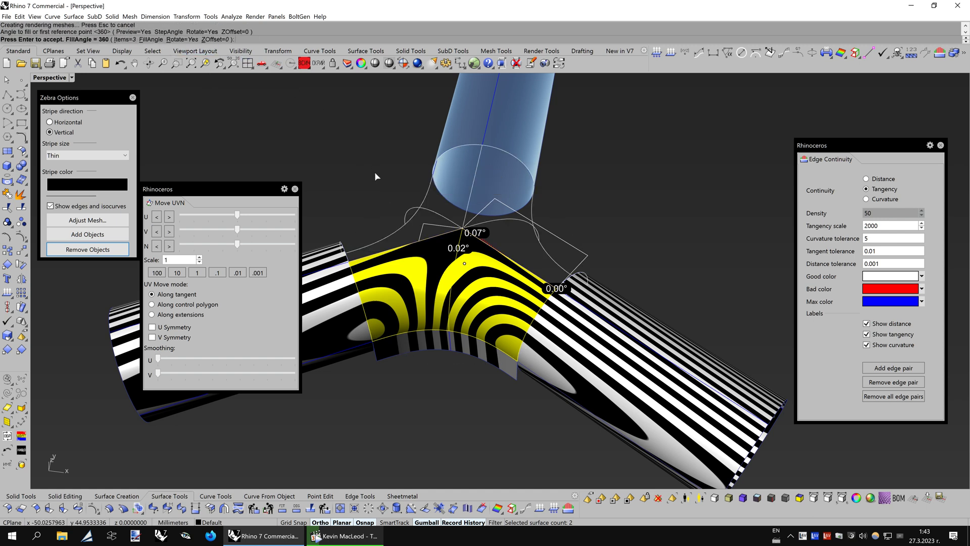
click(374, 173)
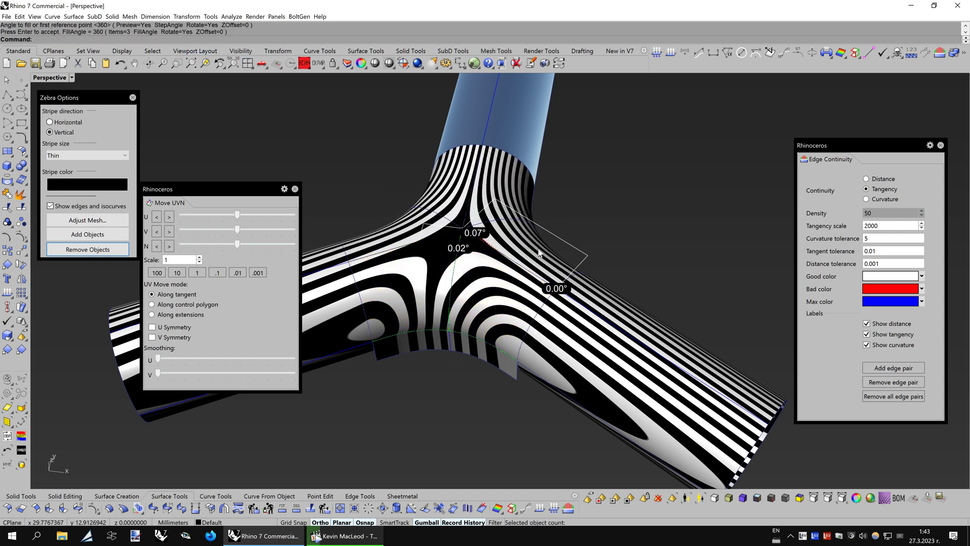
Remove zebra analysis from the curved helper surface below the junction and set its object color to white
right_drag(541, 249, 540, 252)
click(466, 359)
right_drag(569, 341, 570, 341)
right_drag(377, 104, 373, 109)
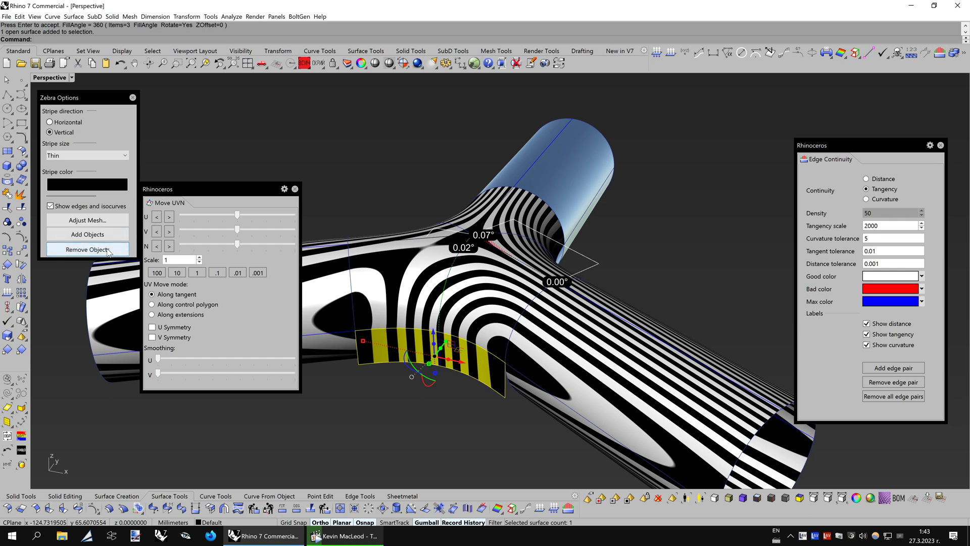
click(88, 249)
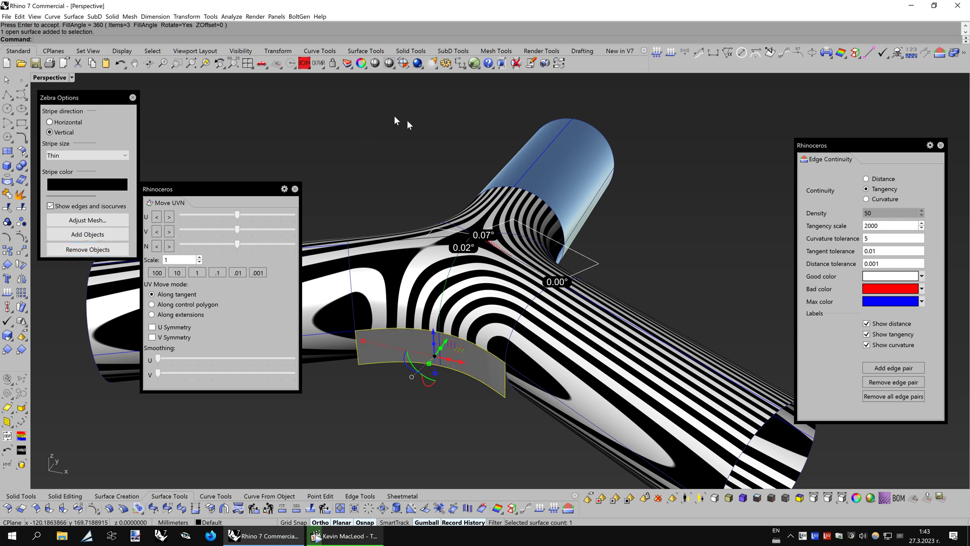
click(857, 502)
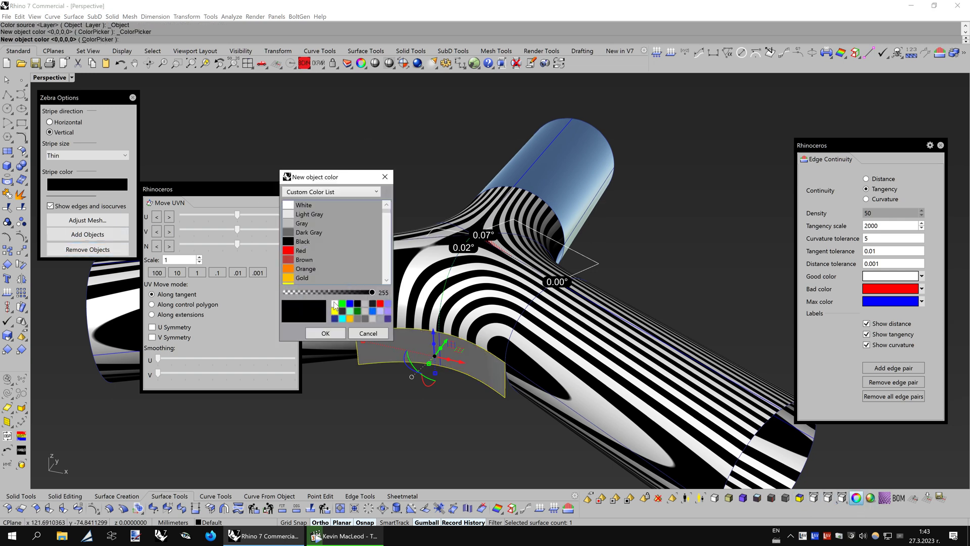
click(327, 334)
Set the object display mode of the helper surface below the junction to Wireframe
click(362, 62)
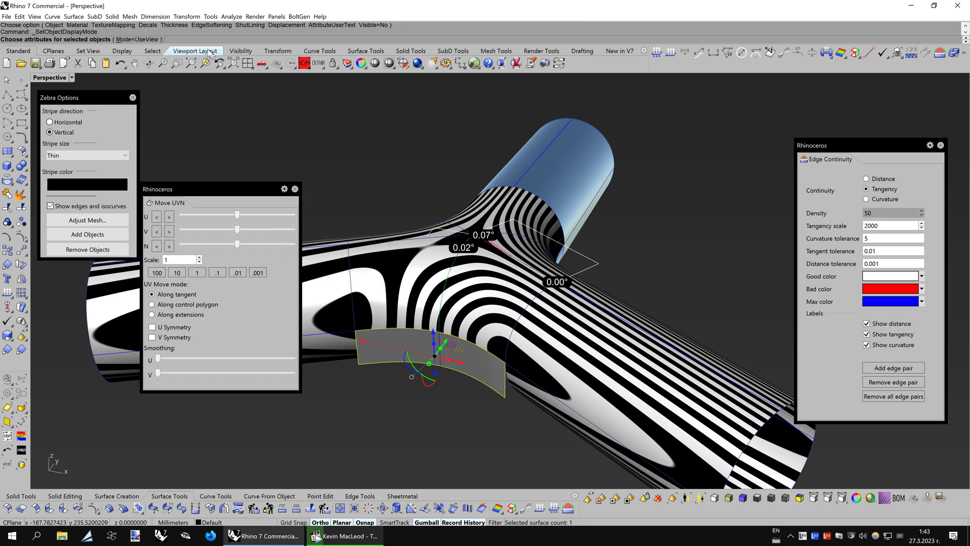
click(147, 39)
click(69, 32)
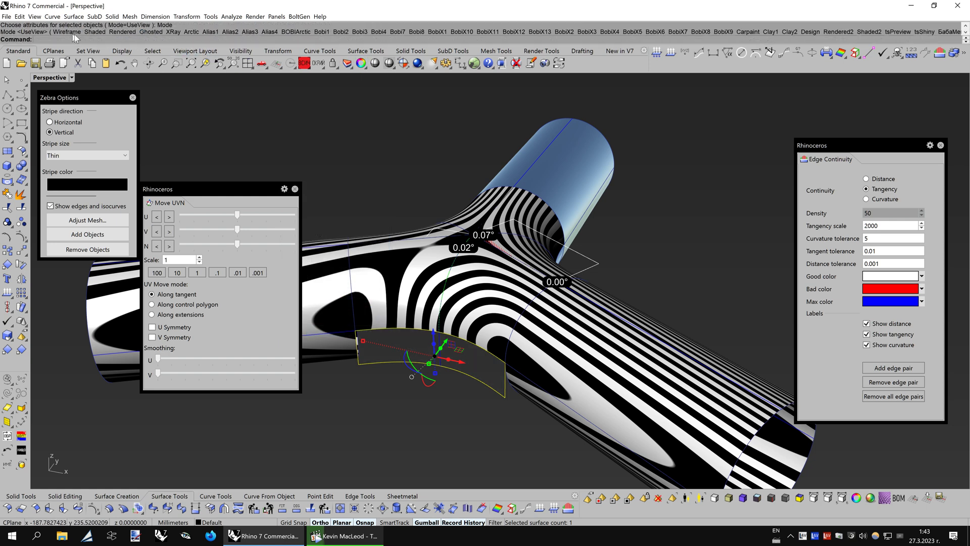
click(356, 141)
Examine the zebra stripe flow and tangency deviation where the arrayed connecting surfaces meet at the junction's center
right_drag(525, 298, 499, 298)
scroll(499, 299, up, 5)
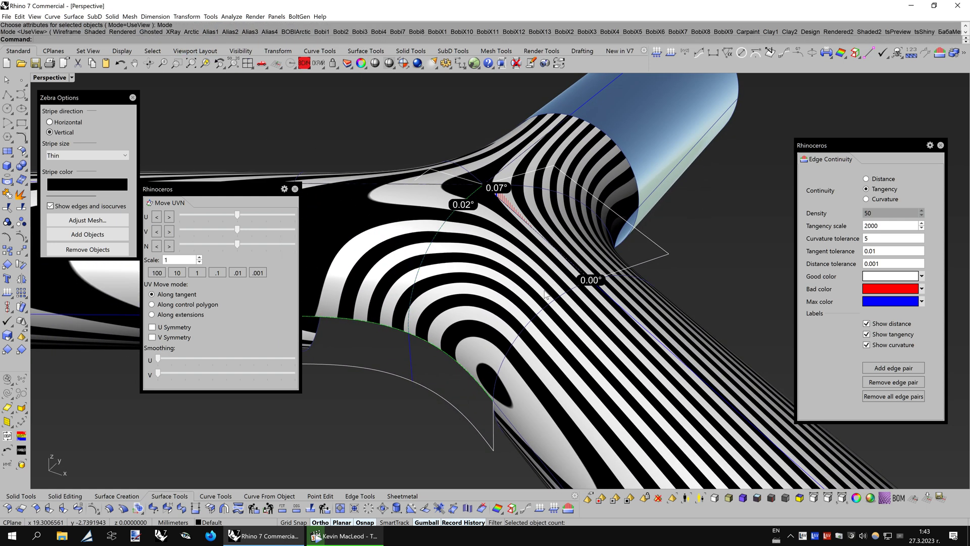
right_drag(656, 291, 554, 290)
right_drag(579, 220, 546, 235)
scroll(586, 219, up, 5)
scroll(586, 219, up, 3)
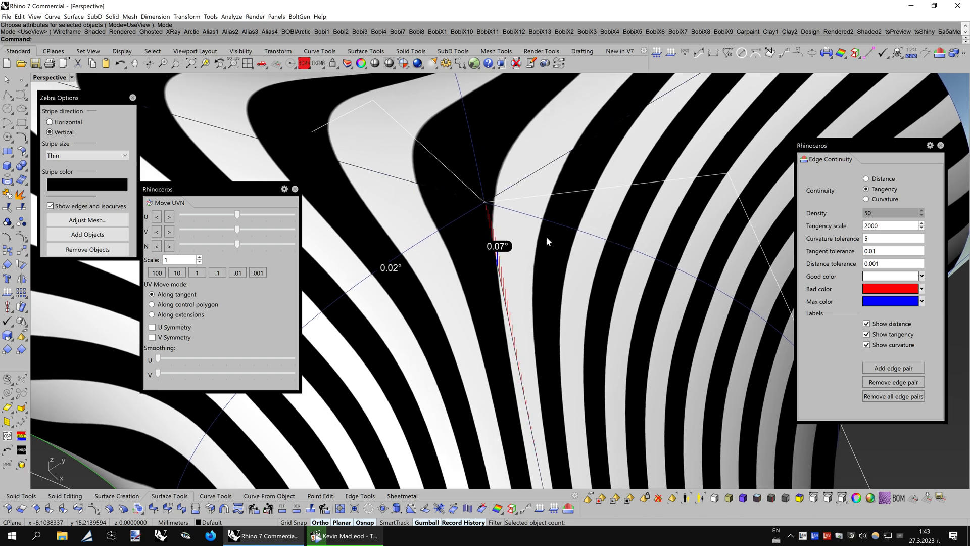
scroll(475, 199, up, 3)
right_drag(505, 209, 534, 224)
scroll(535, 224, down, 5)
Show the original four-sided surface's control points and select the inner point nearest the junction's center
click(489, 300)
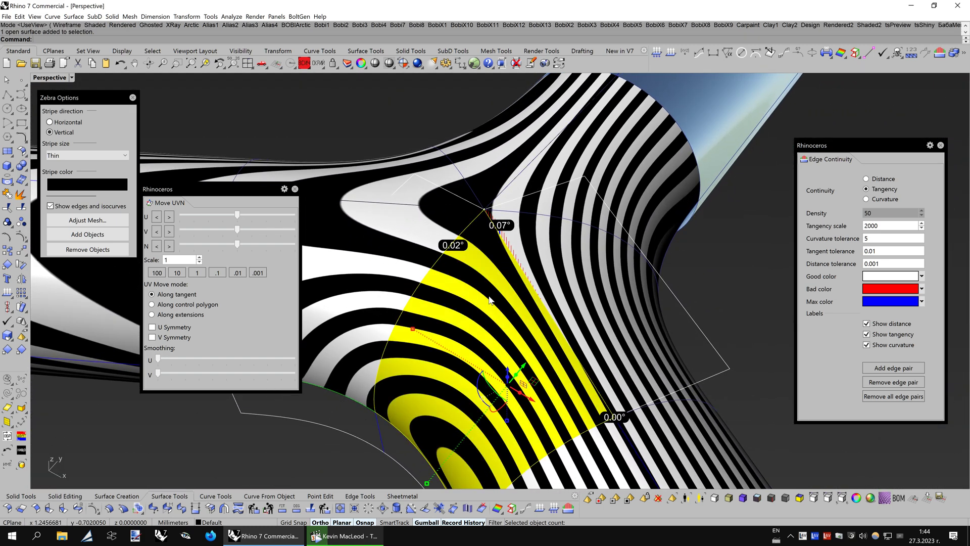
key(F10)
mouse_move(489, 300)
right_down()
mouse_move(513, 242)
mouse_move(539, 244)
mouse_move(527, 279)
mouse_move(495, 287)
right_up()
scroll(513, 242, up, 5)
click(479, 284)
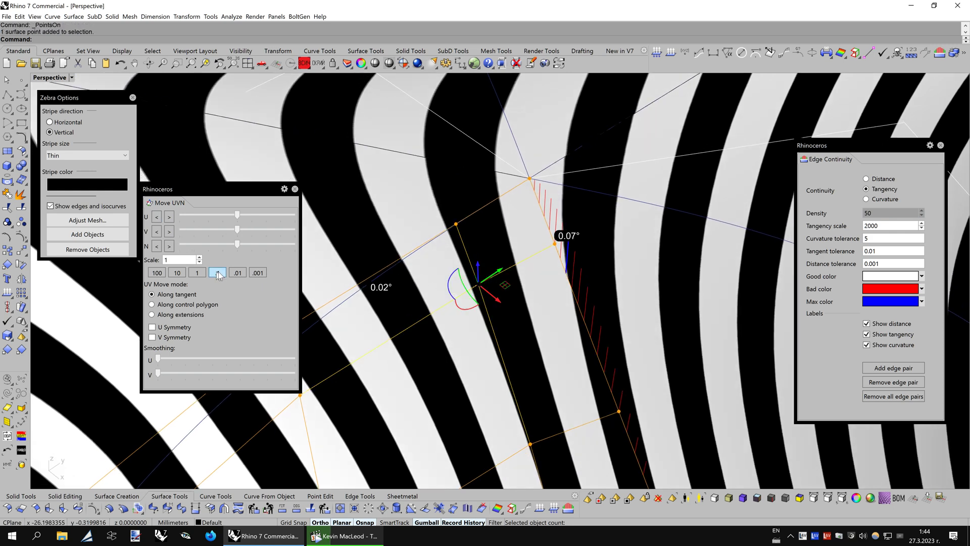
Fine-tune the selected control point back and forth along the U direction with a Move UVN scale of 0.01
drag(235, 219, 279, 216)
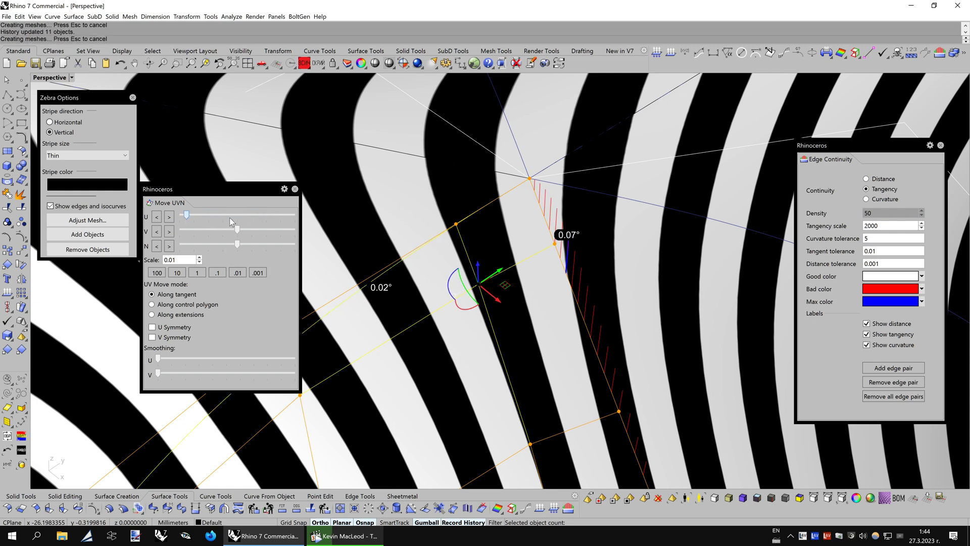
mouse_move(235, 216)
mouse_down()
mouse_move(202, 218)
mouse_move(241, 217)
mouse_up()
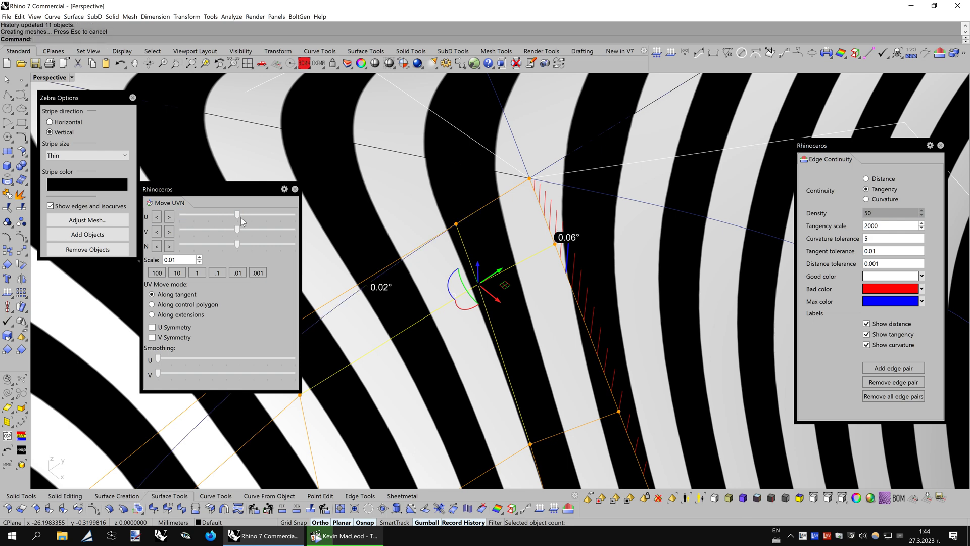
drag(168, 217, 235, 215)
click(157, 216)
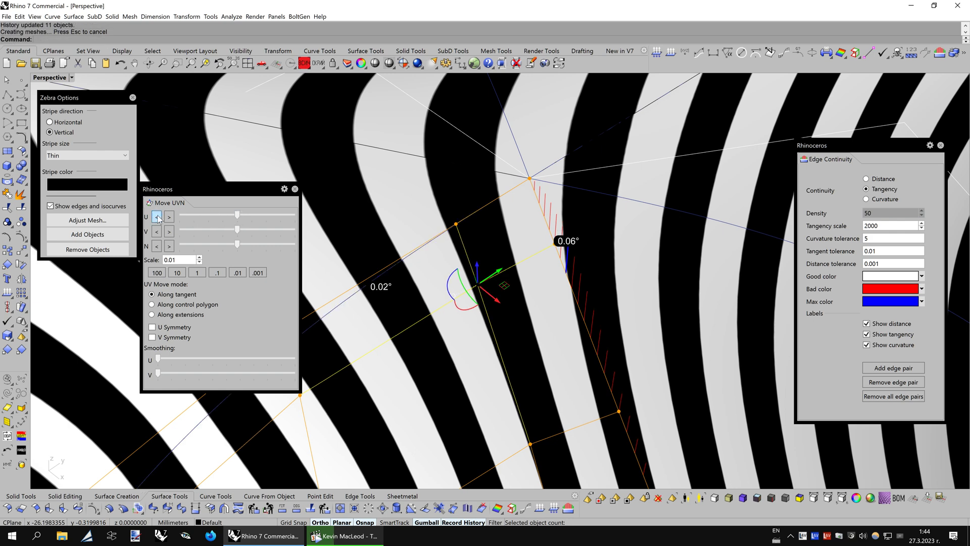
click(157, 217)
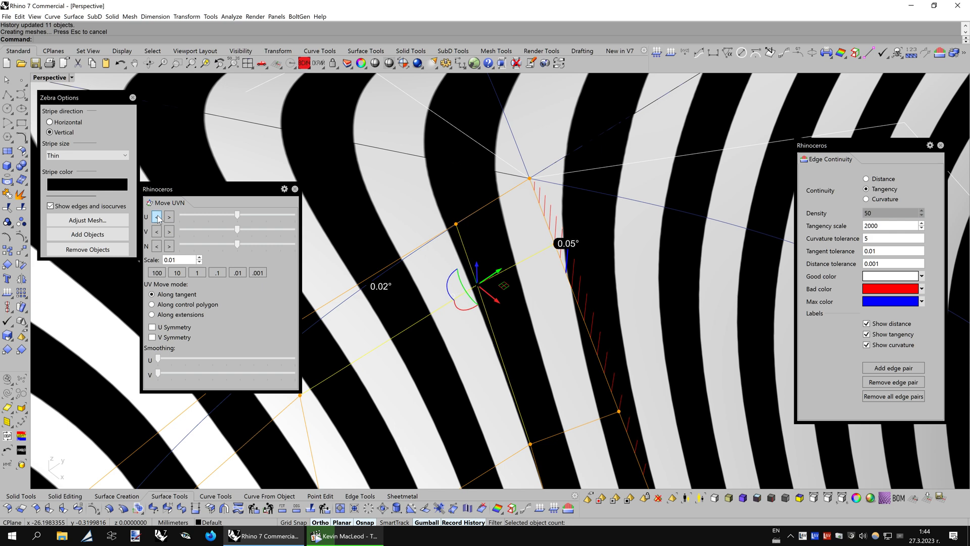
click(170, 217)
click(170, 217)
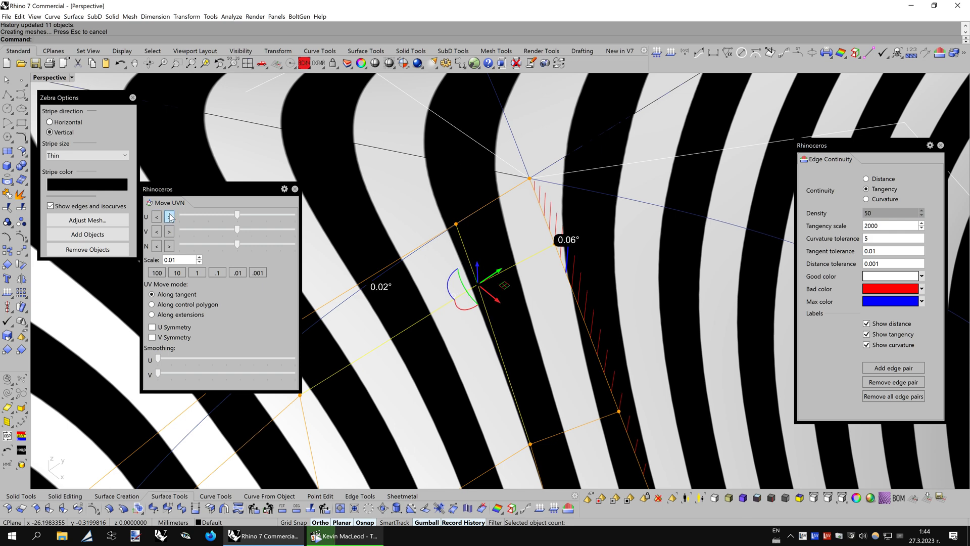
click(169, 217)
click(158, 216)
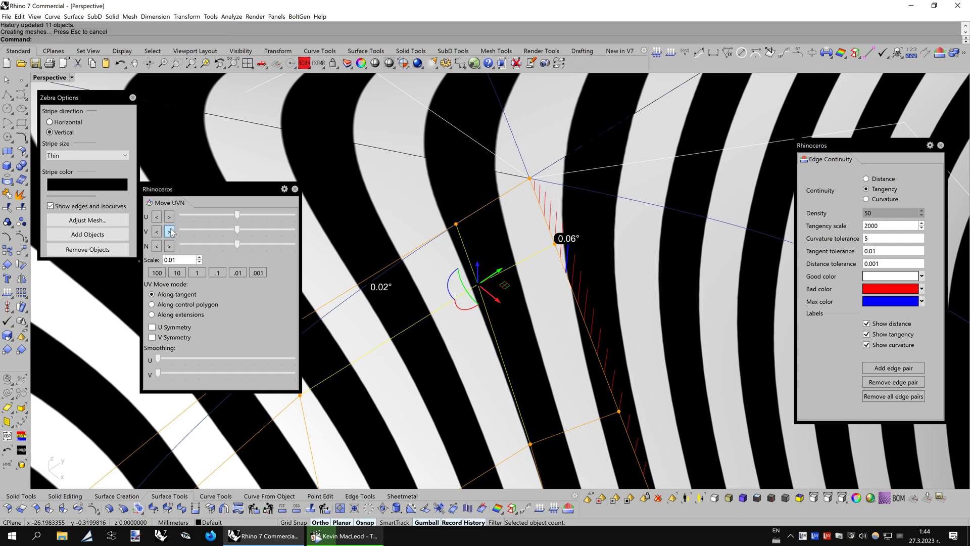
Nudge the selected control point mainly in the negative V direction, first at scale 0.01 and finally at 0.1, to reduce the tangency deviation
click(170, 228)
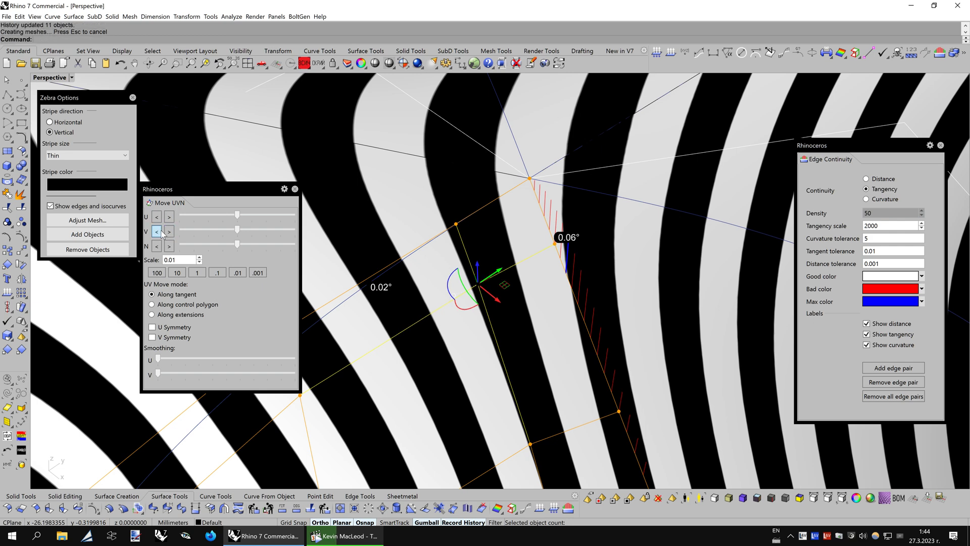
click(160, 232)
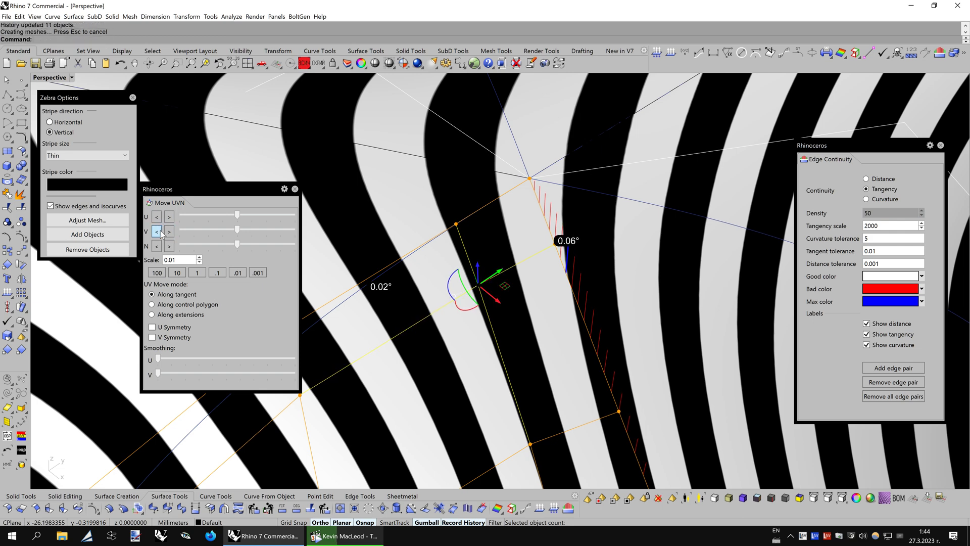
click(157, 232)
click(157, 232)
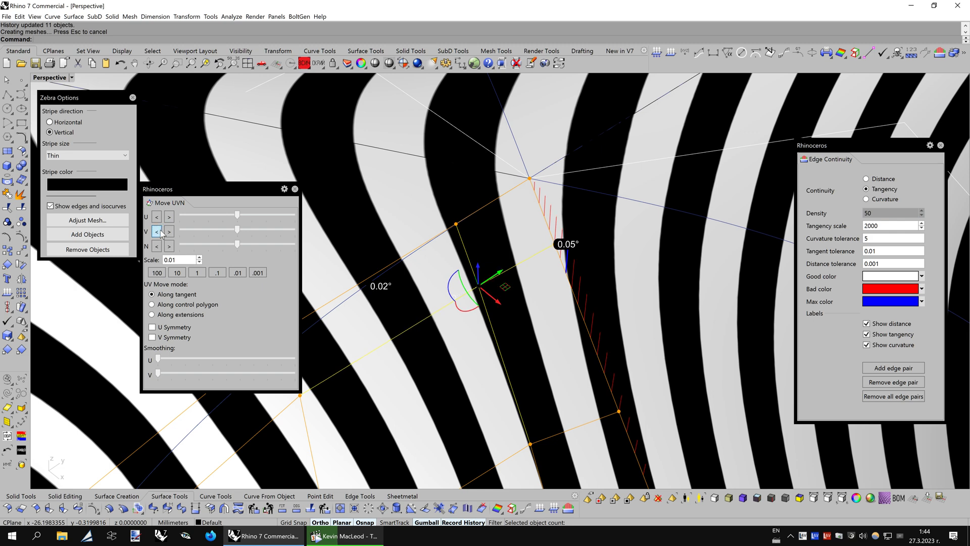
click(157, 231)
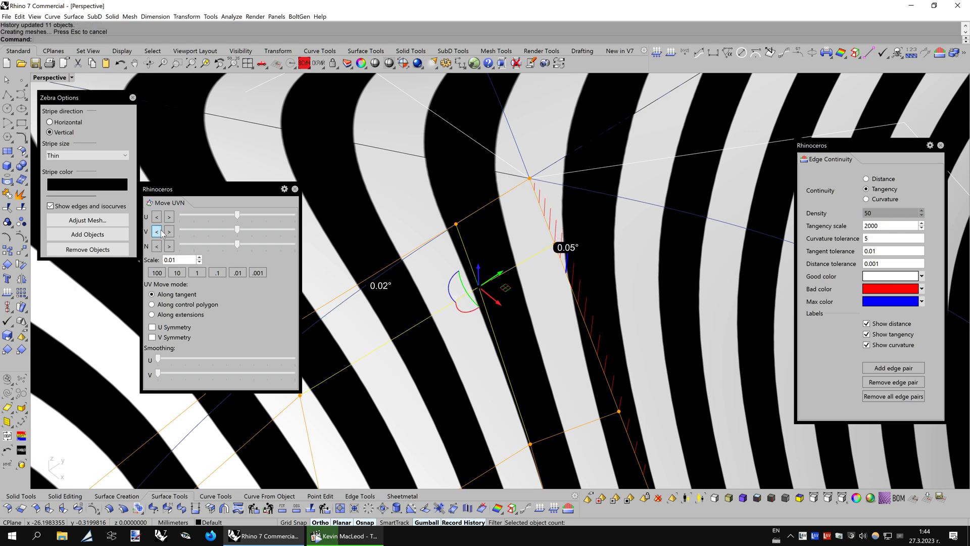
click(157, 232)
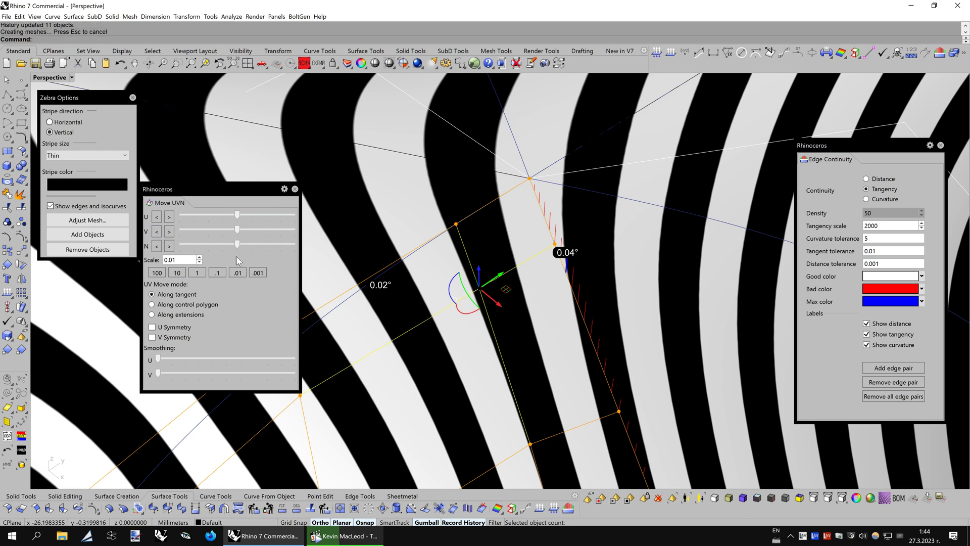
click(218, 272)
click(160, 234)
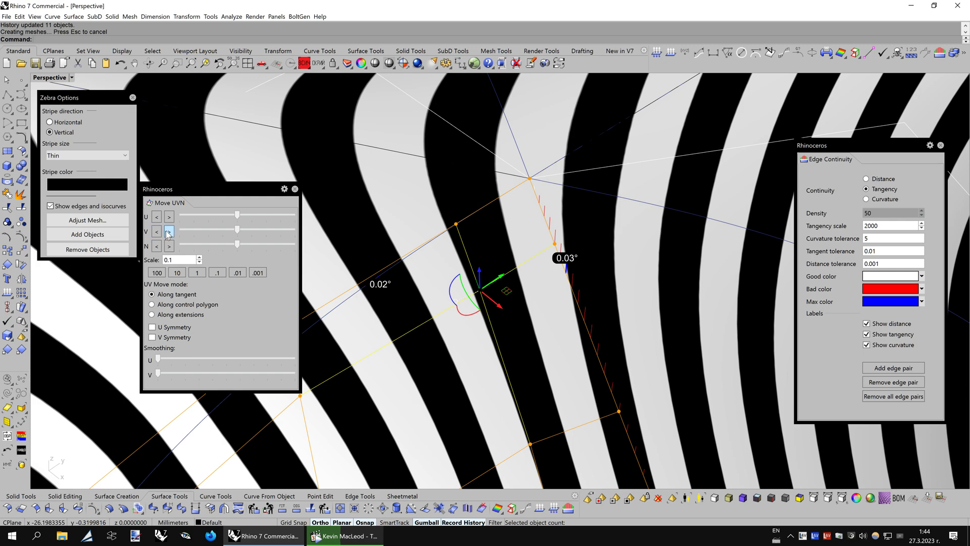
Nudge the selected control point twice in the negative N direction at scale 0.01 to refine tangency
right_drag(445, 227, 468, 210)
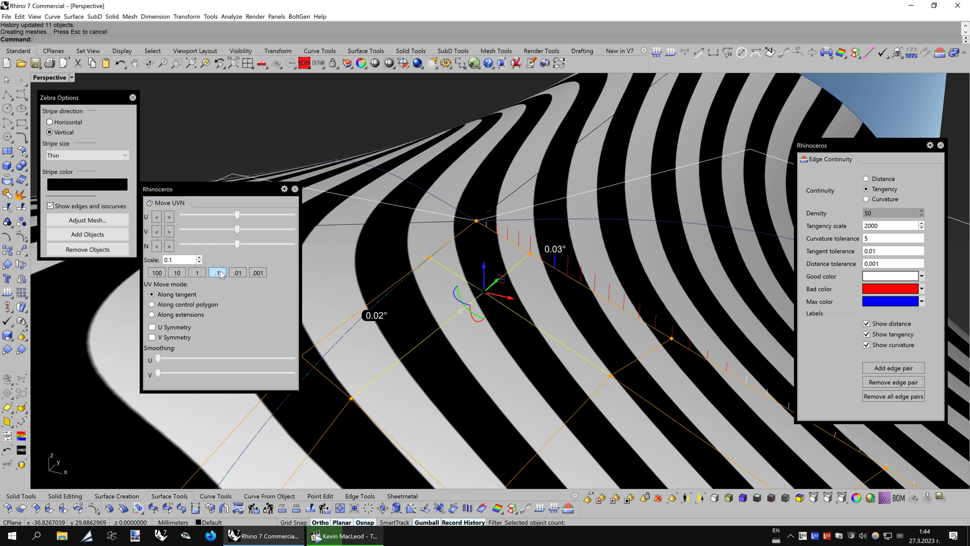
click(257, 273)
click(159, 248)
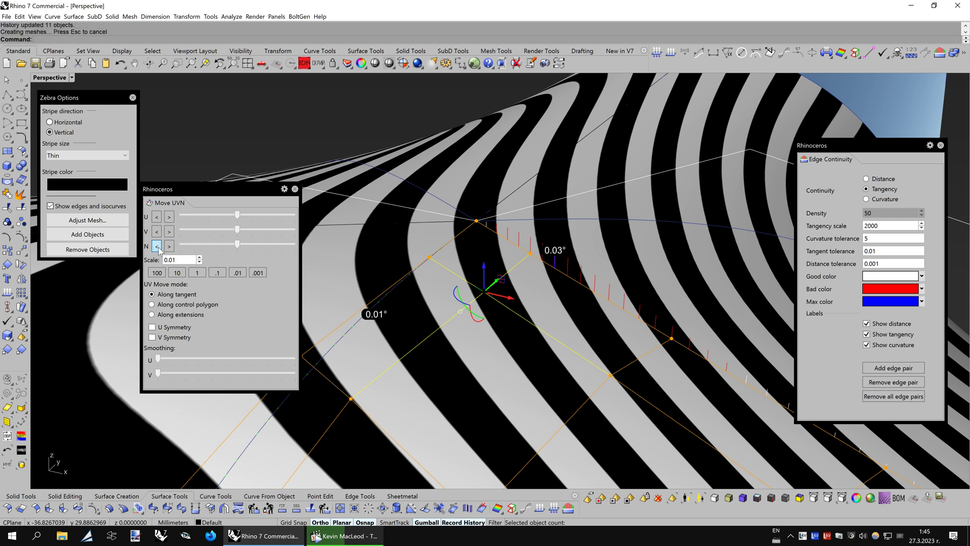
click(158, 247)
scroll(534, 218, down, 2)
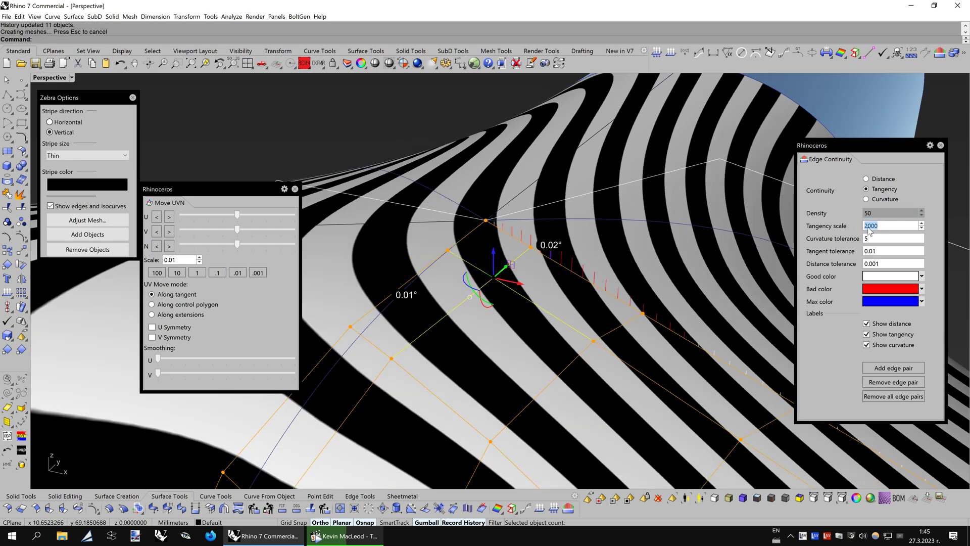
Set the Edge Continuity tangency scale to 10000 to exaggerate the deviation display along the edge
text(1000)
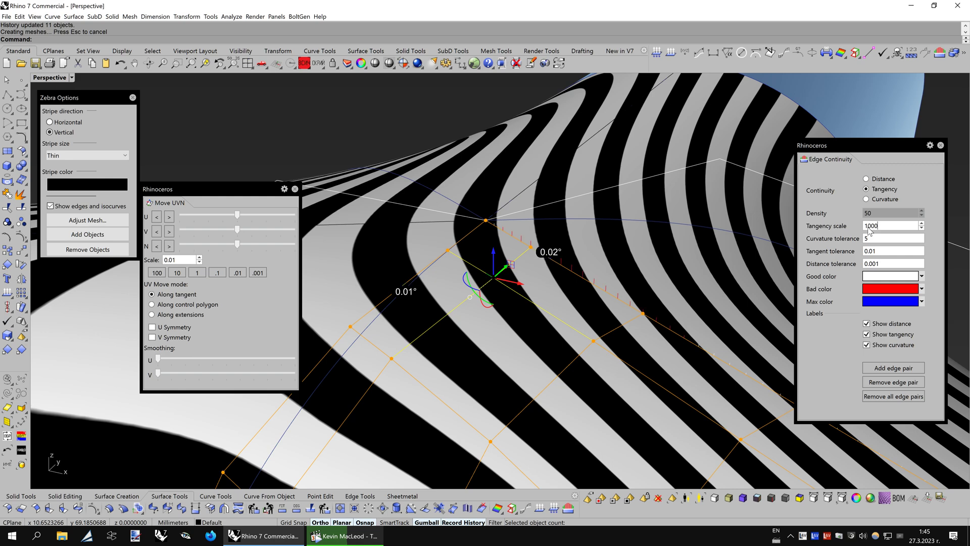
mouse_move(511, 317)
right_down()
mouse_move(503, 296)
mouse_move(513, 308)
right_up()
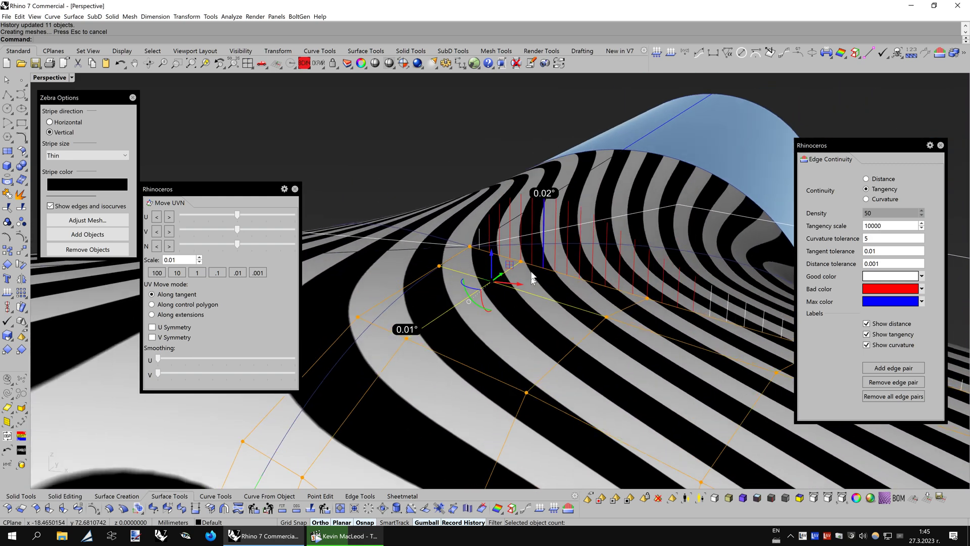
scroll(530, 277, up, 2)
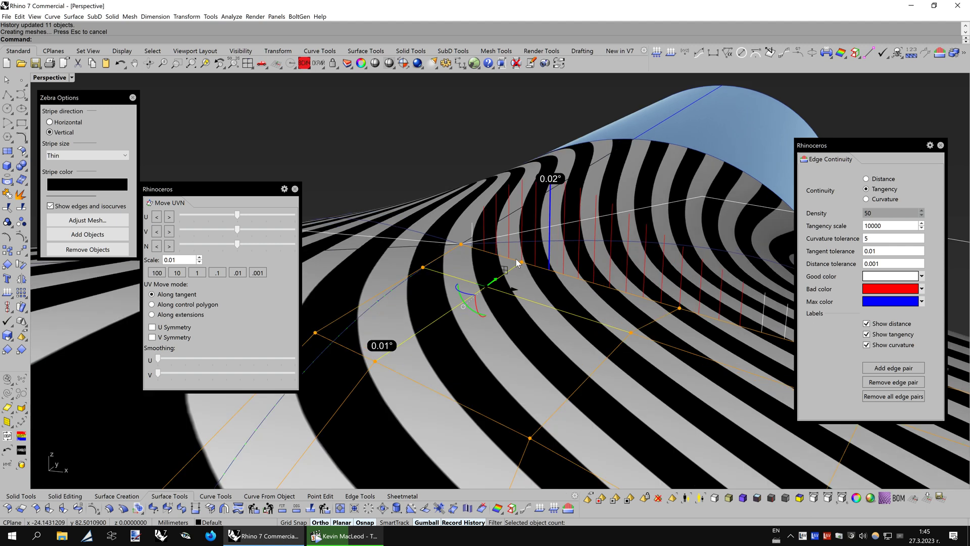
Nudge the selected inner control point repeatedly in the negative N direction at Move UVN scale 0.01 to reduce the tangency deviation
click(169, 247)
click(156, 246)
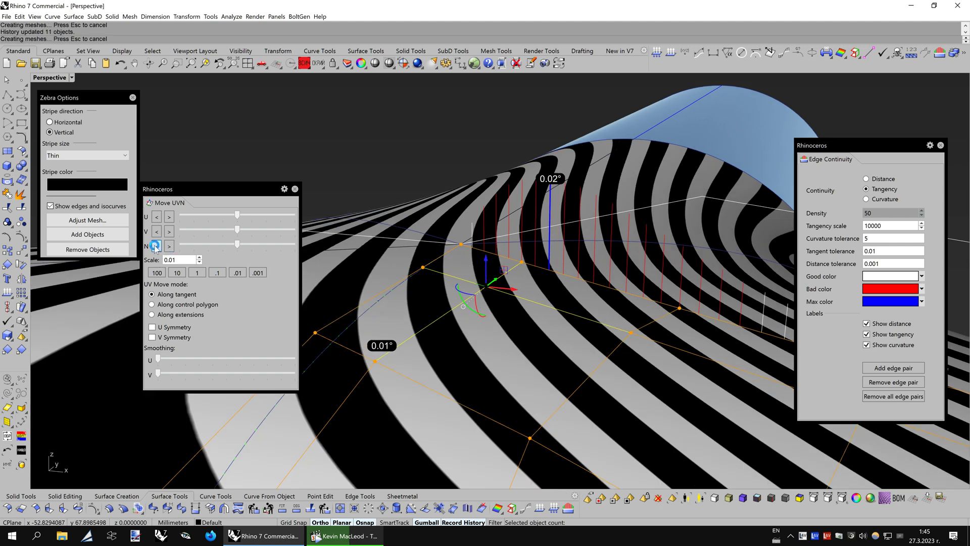
click(156, 246)
click(156, 246)
click(156, 246)
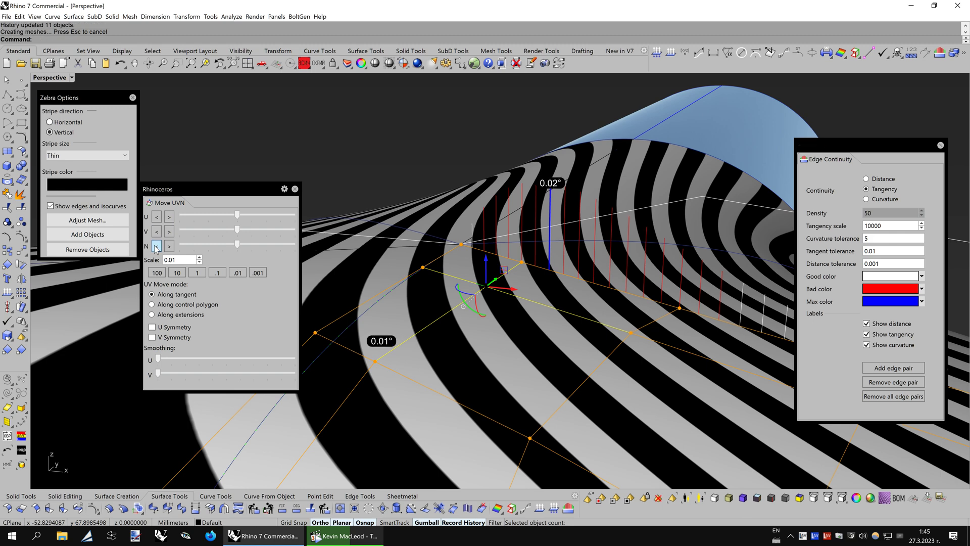
click(156, 246)
click(156, 246)
click(156, 246)
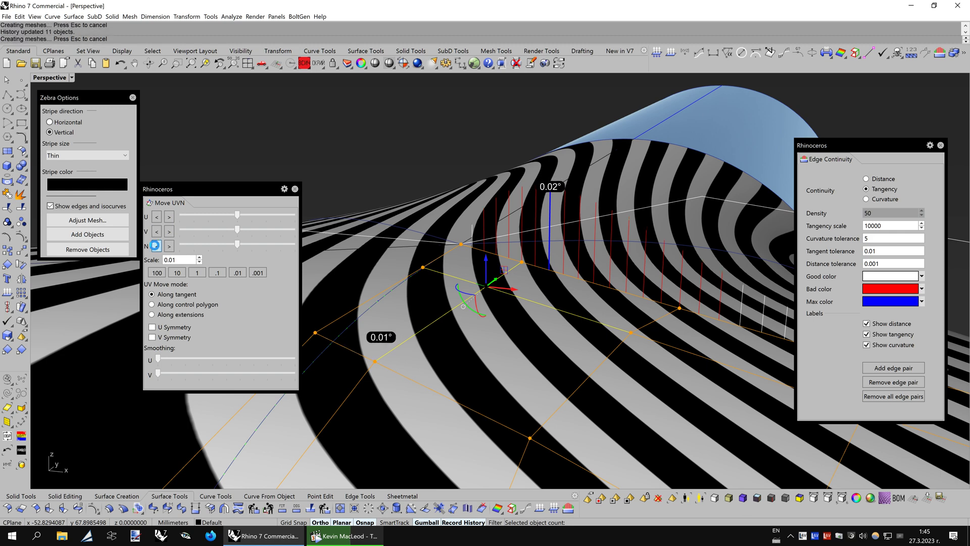
click(157, 246)
click(156, 246)
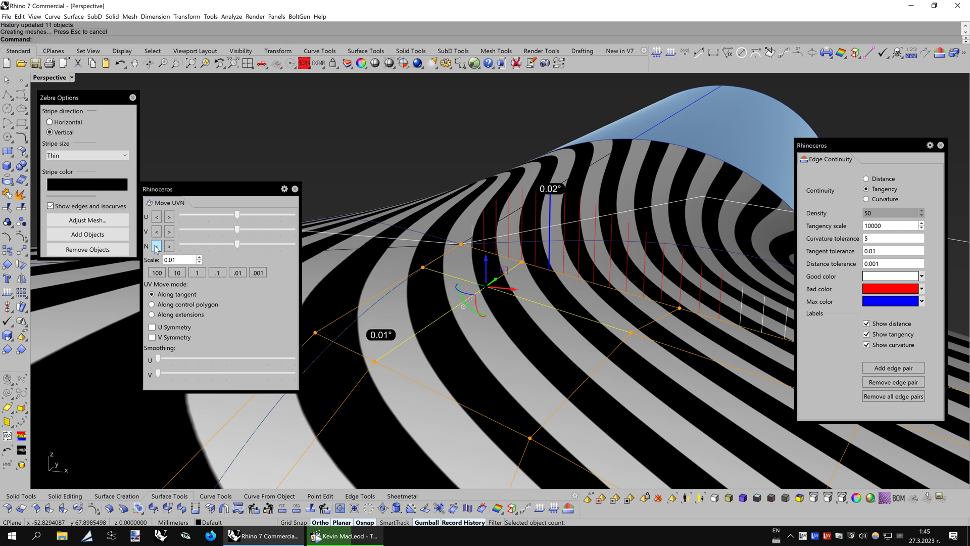
click(156, 246)
click(156, 246)
click(156, 246)
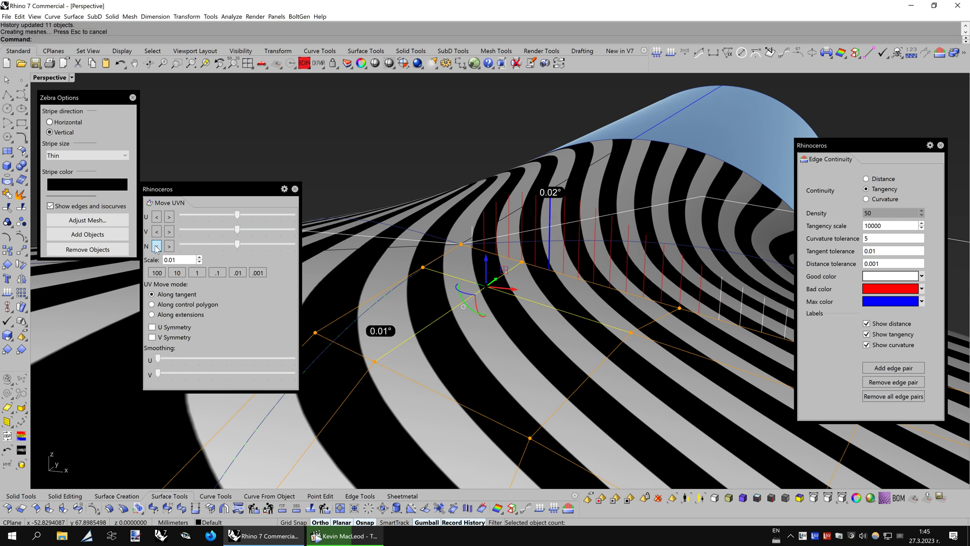
click(156, 246)
click(156, 246)
click(156, 246)
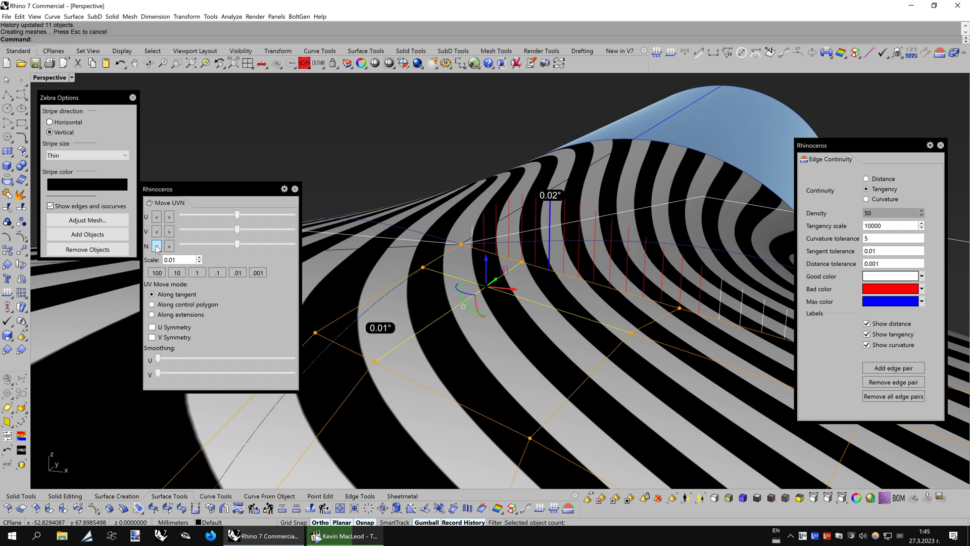
click(156, 246)
click(156, 246)
click(156, 246)
click(156, 246)
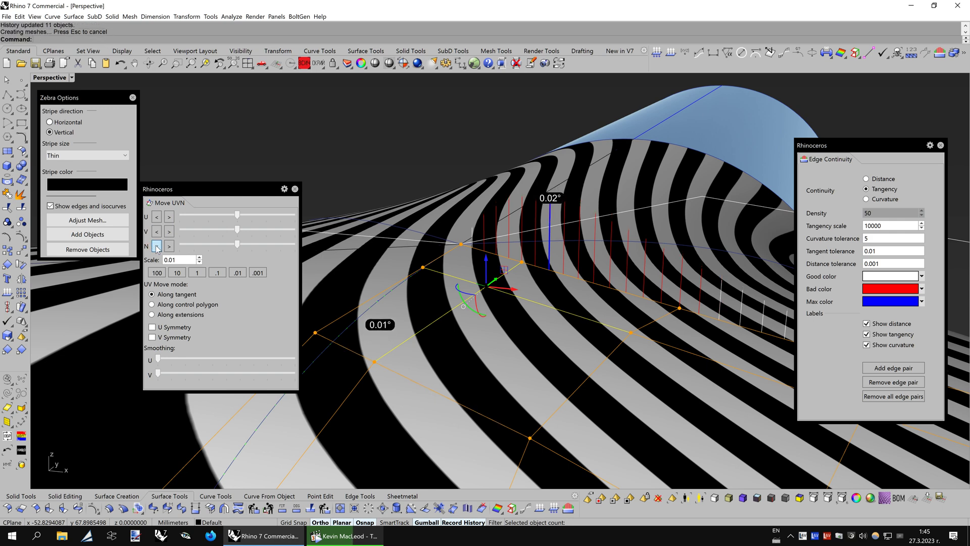
click(156, 246)
Check the tangency display from the opposite side and nudge the control point three more times in the negative N direction
right_drag(502, 306, 445, 331)
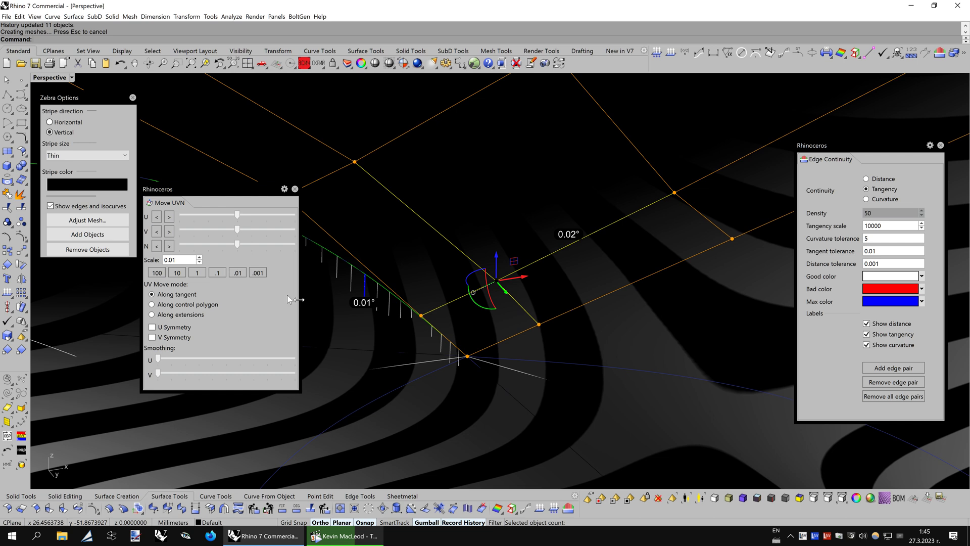
click(158, 246)
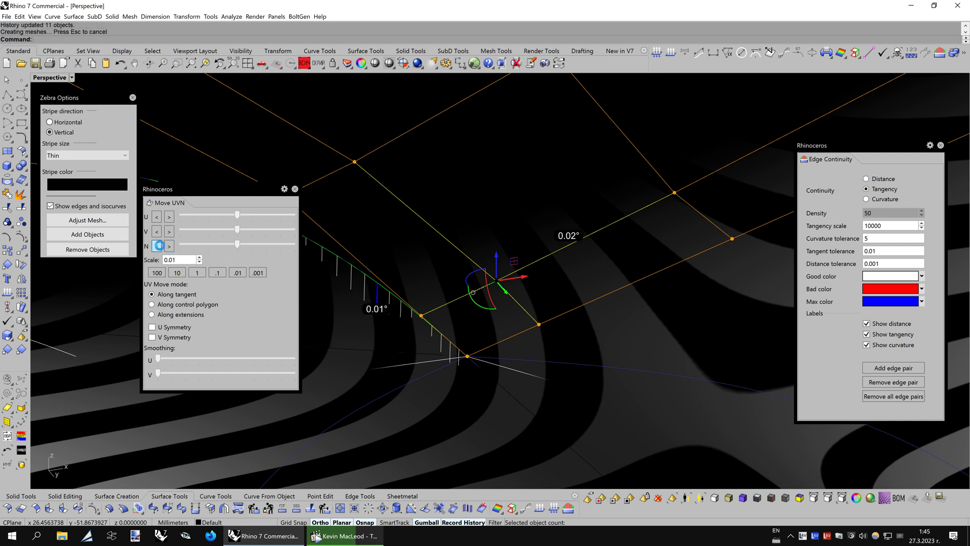
click(160, 246)
click(160, 246)
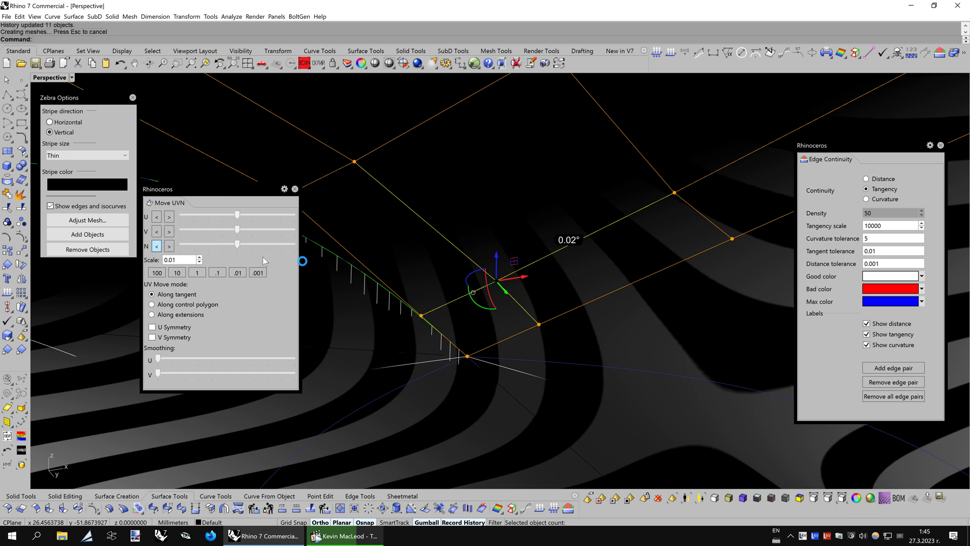
Shift the same control point further in the negative N direction, first at scale 0.01 and finally slightly at 0.1
right_drag(263, 256, 529, 267)
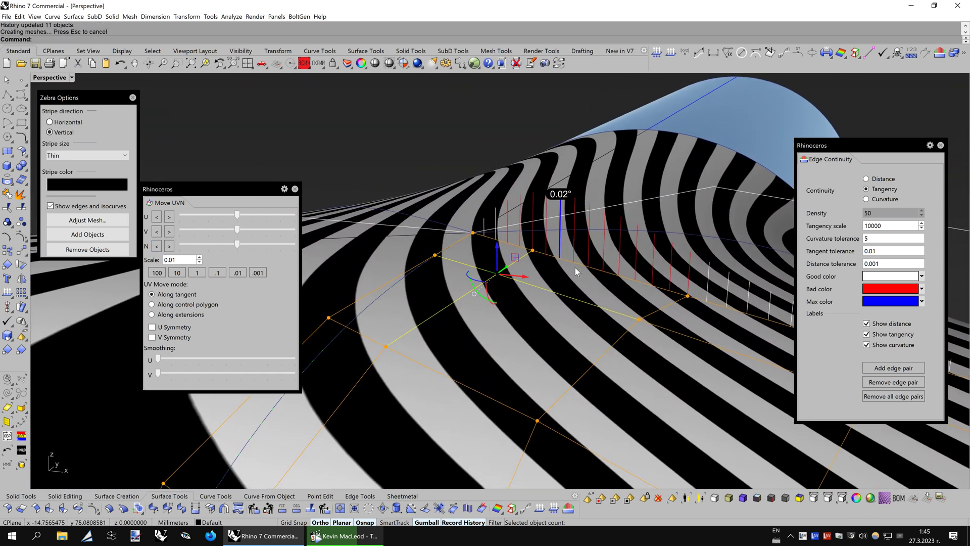
click(160, 247)
click(158, 246)
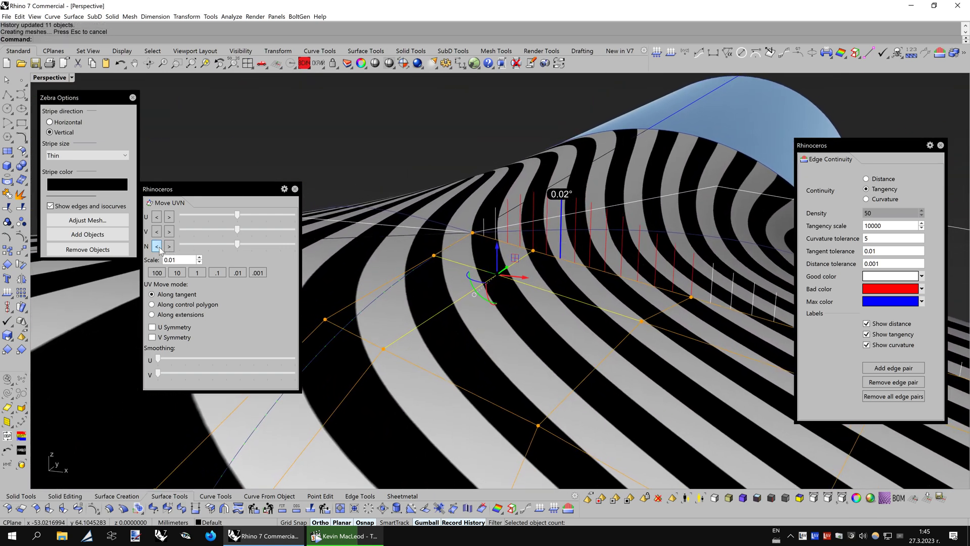
click(157, 246)
click(157, 246)
click(158, 247)
click(158, 246)
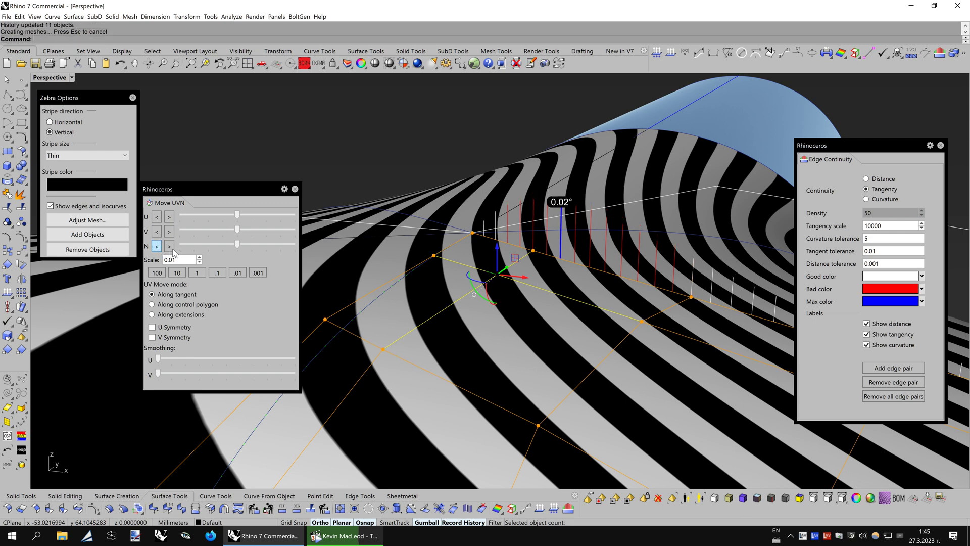
click(159, 246)
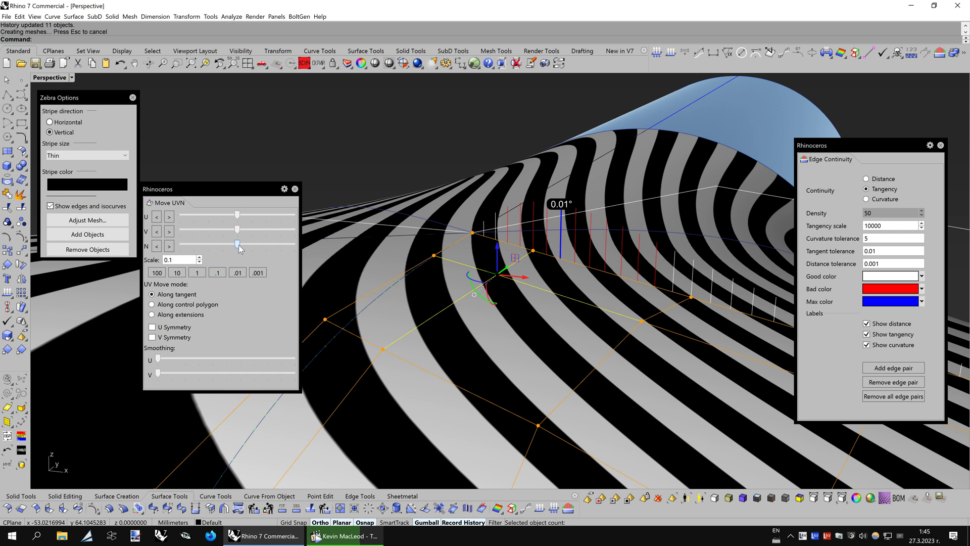
drag(238, 244, 220, 243)
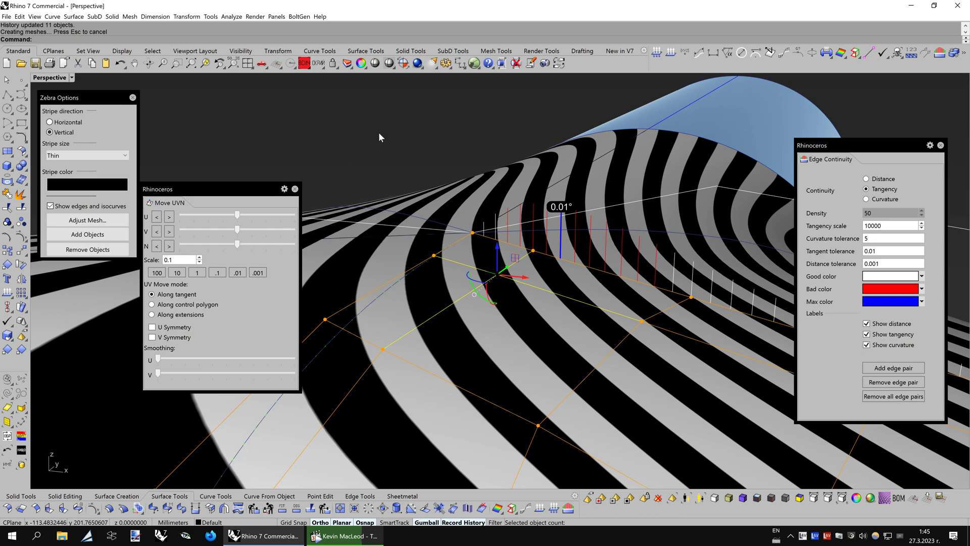
Select the next inner control point along the edge, try moving it along N at scale 0.1, and undo the move
right_drag(377, 132, 483, 179)
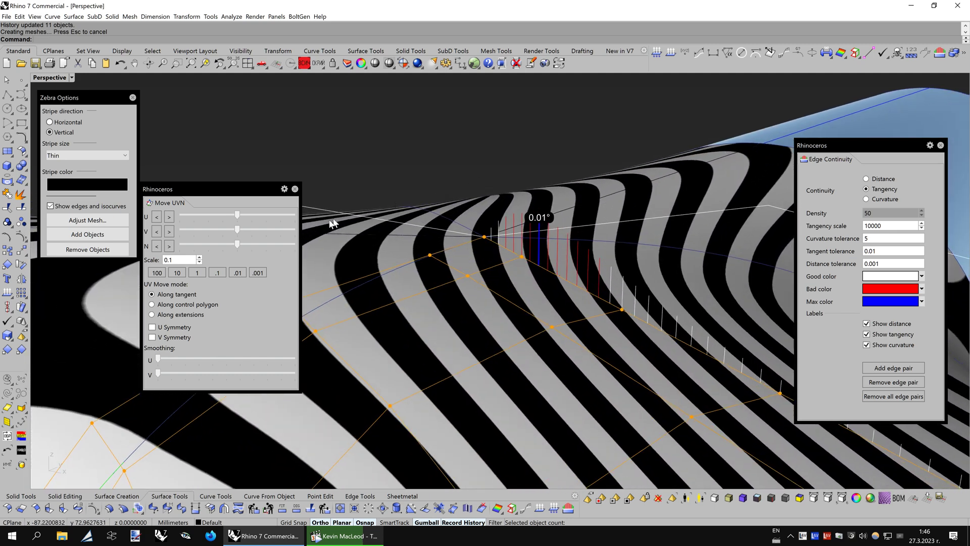
click(553, 327)
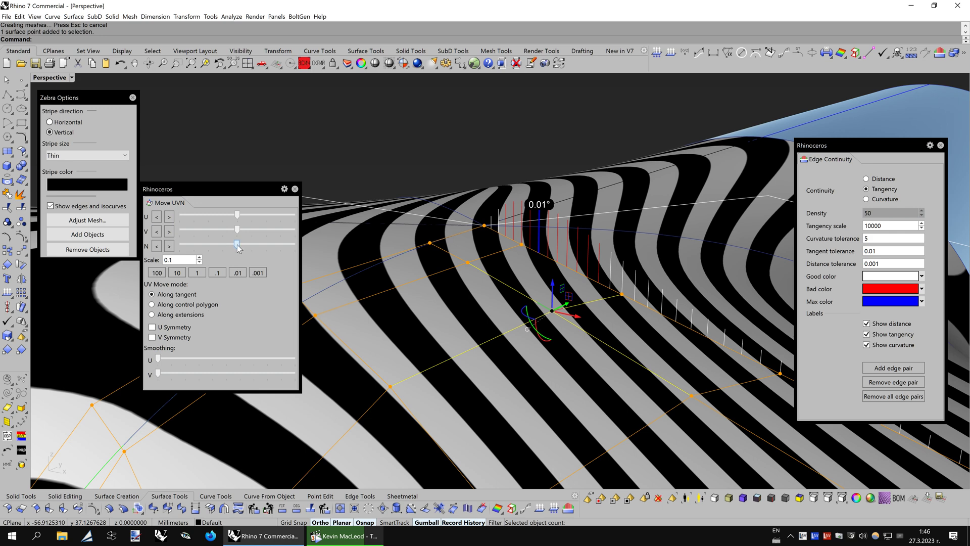
drag(236, 245, 238, 247)
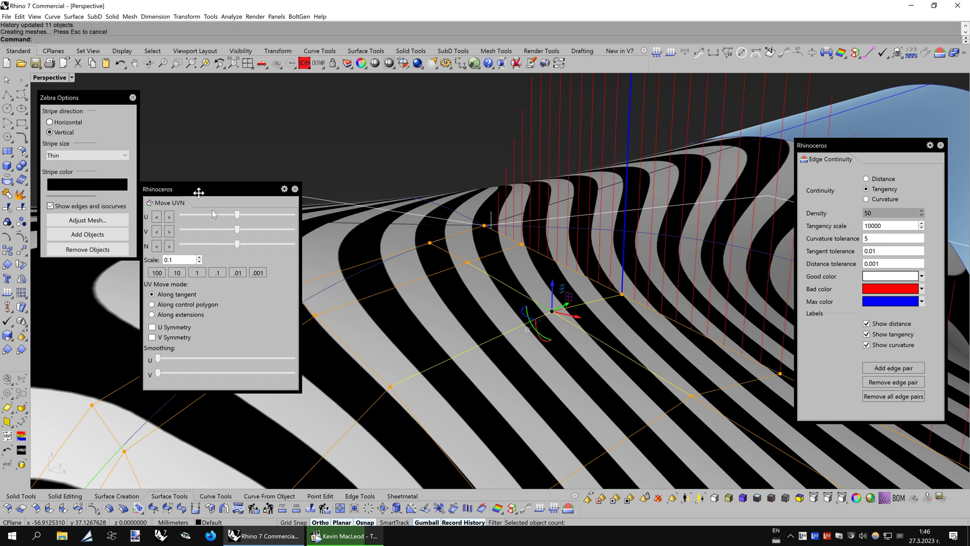
click(120, 63)
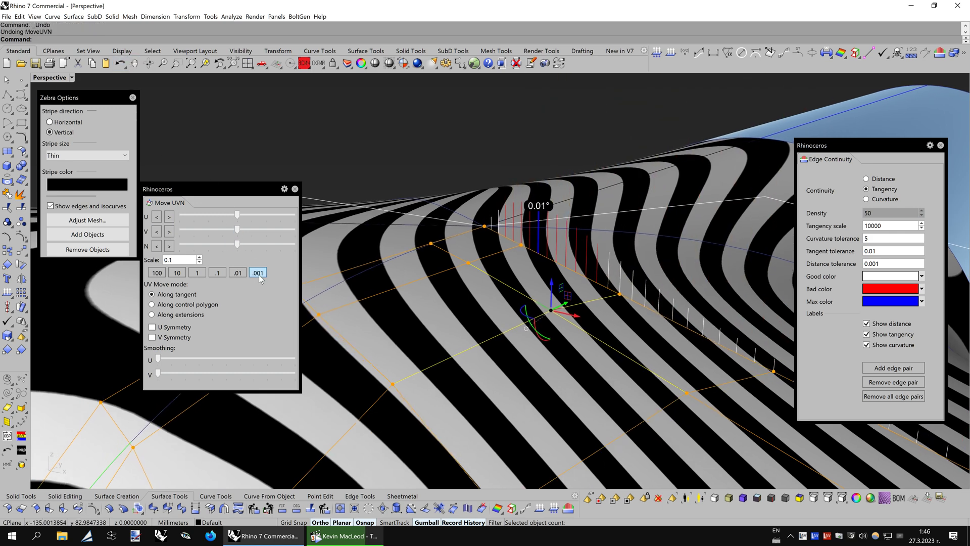
Fine-tune the selected control point back and forth along the N direction, first at scale 0.01 and finally at 0.001
click(237, 272)
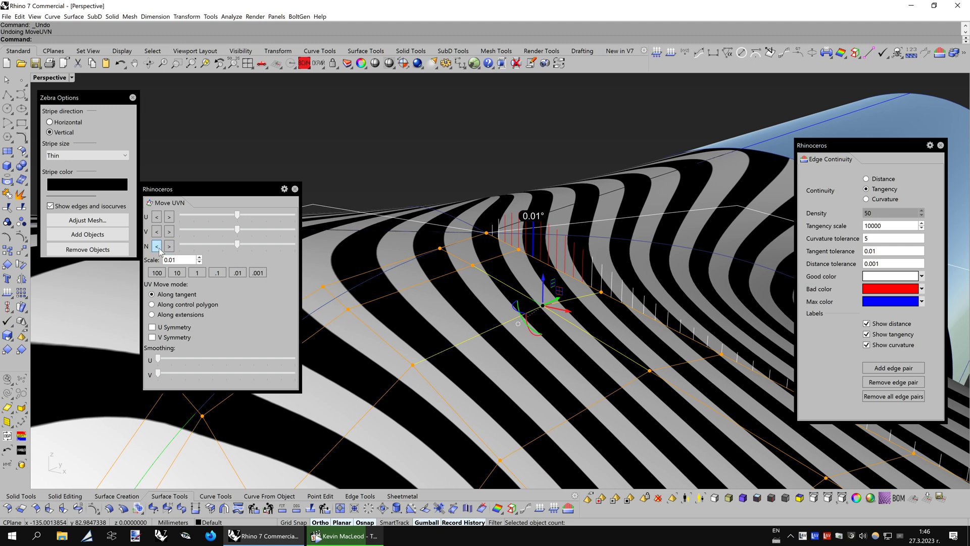
click(159, 248)
click(170, 247)
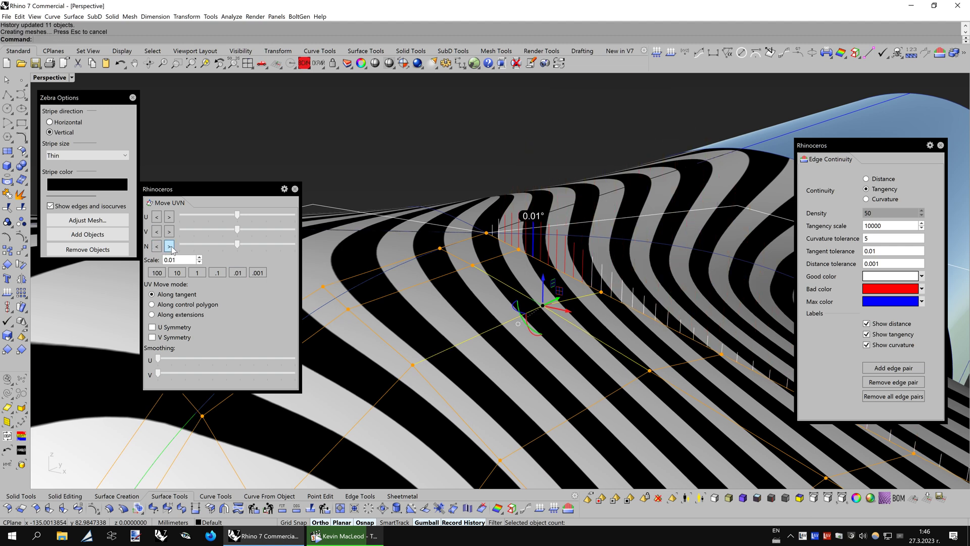
click(171, 247)
click(158, 247)
click(155, 249)
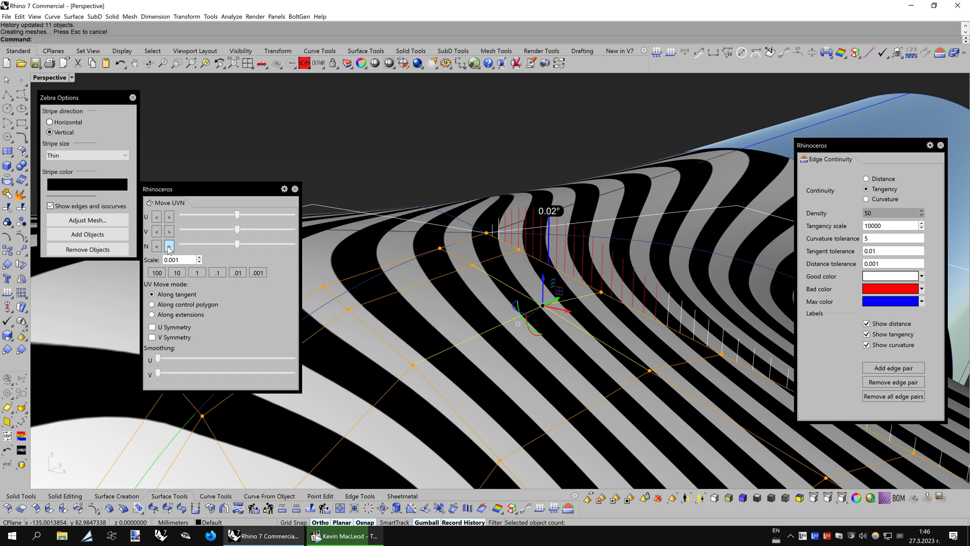
click(168, 246)
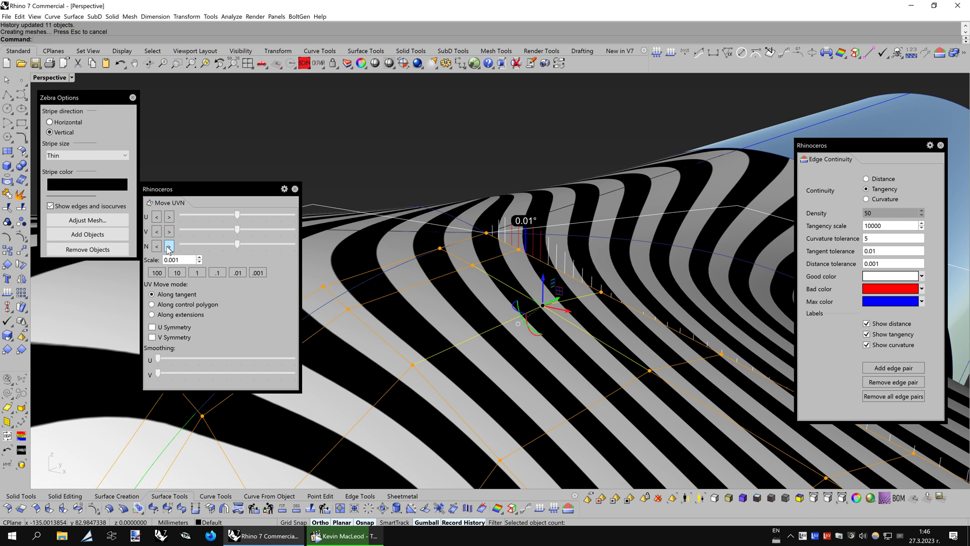
click(157, 246)
click(169, 246)
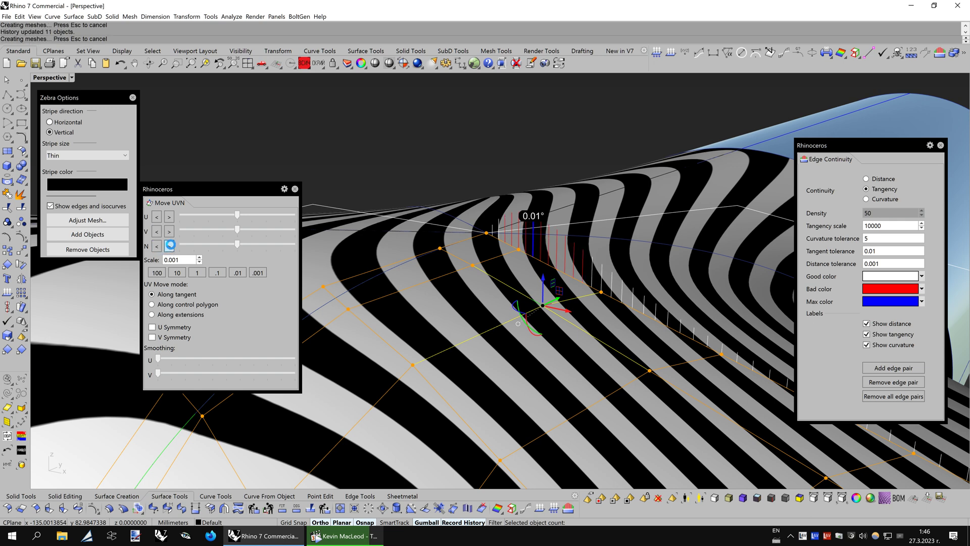
click(170, 246)
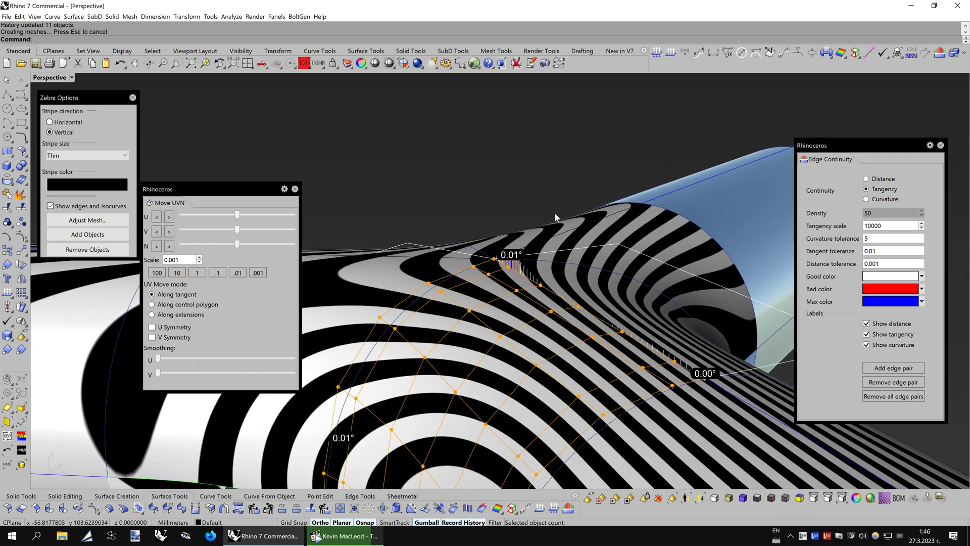
Select an inner control point beside the surface's upper curved edge and nudge it back and forth along N at scale 0.1
right_drag(555, 214, 507, 217)
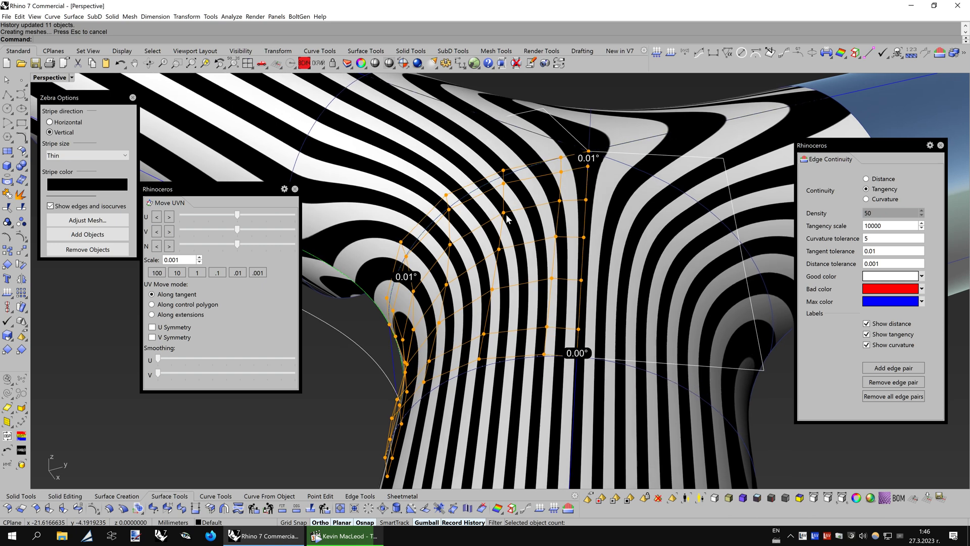
click(503, 214)
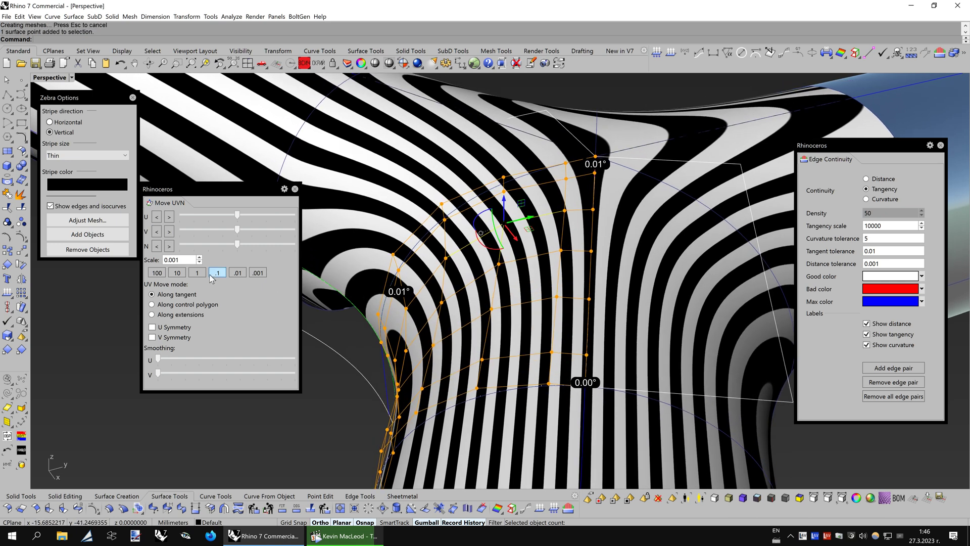
click(203, 275)
click(218, 275)
click(237, 273)
click(169, 248)
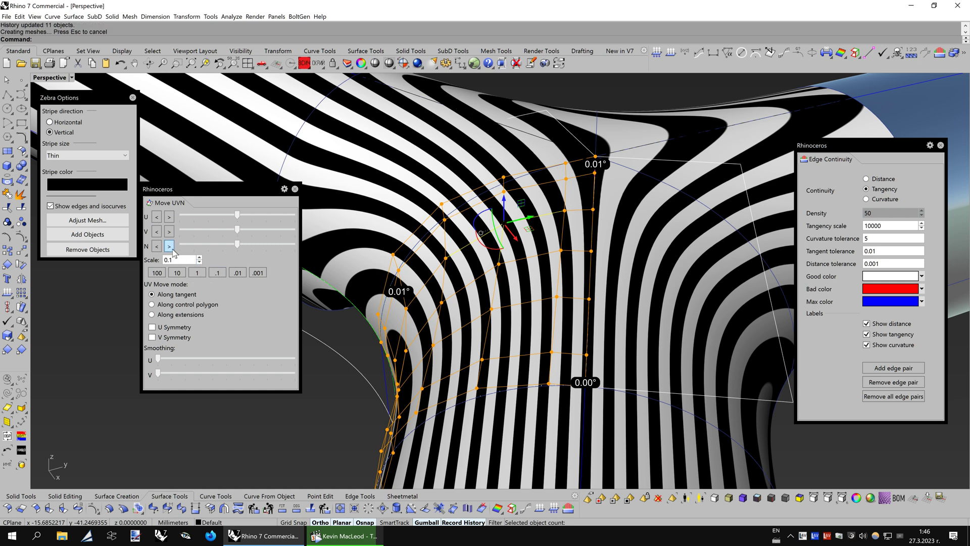
click(172, 251)
click(171, 251)
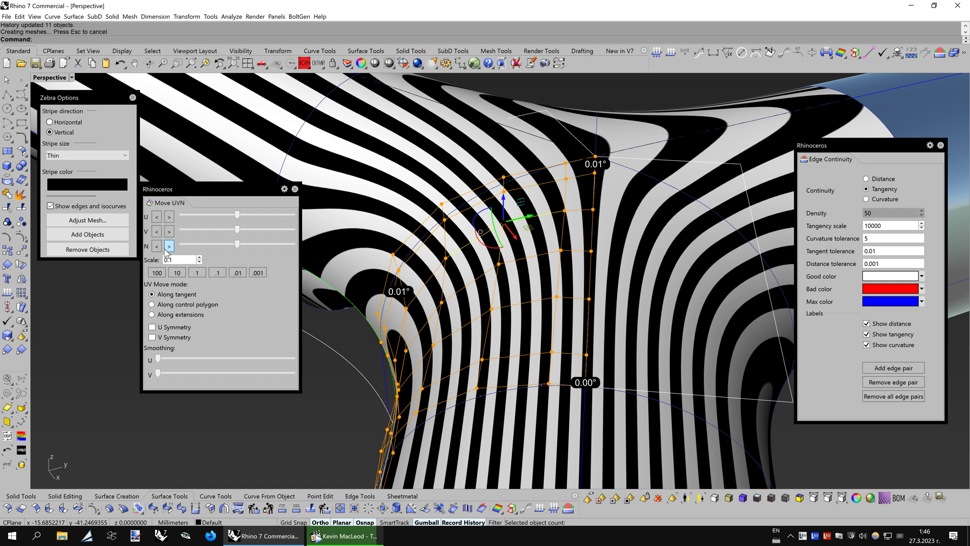
click(157, 247)
click(157, 247)
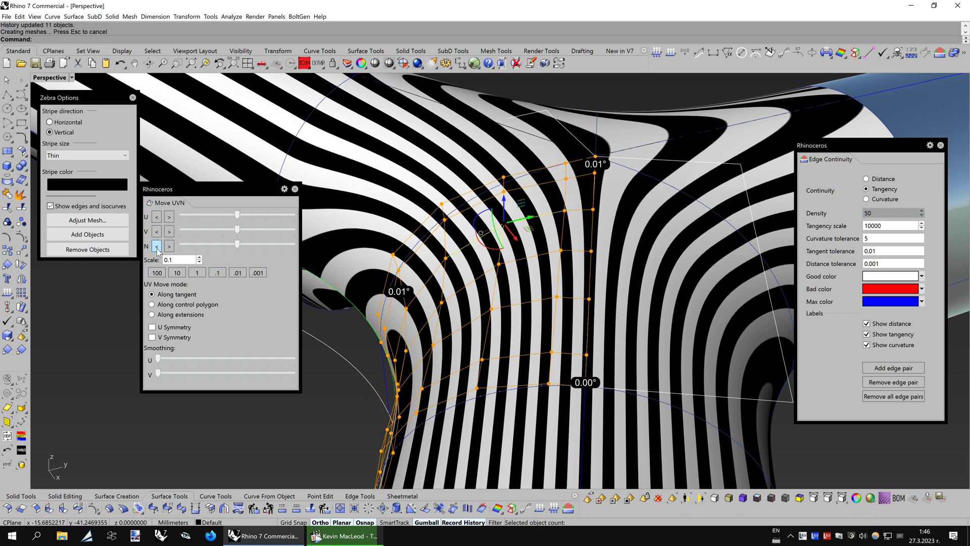
click(168, 248)
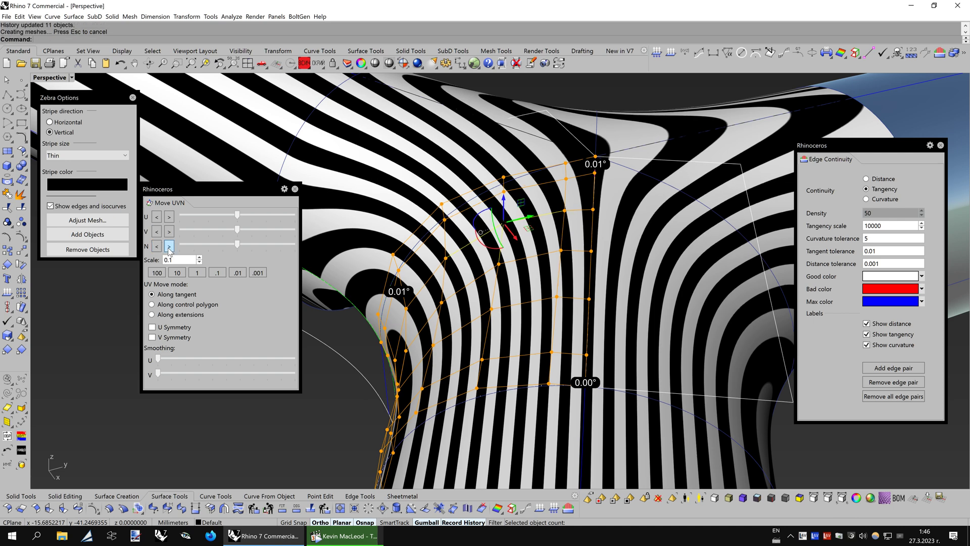
Select the next inner control point along the same row and shift it in the positive N direction at scale 0.1
click(445, 259)
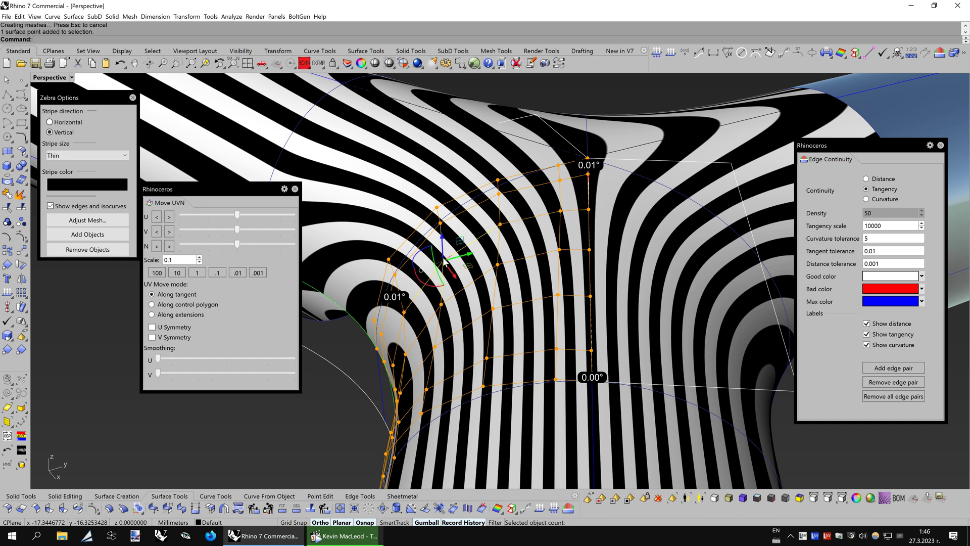
click(169, 246)
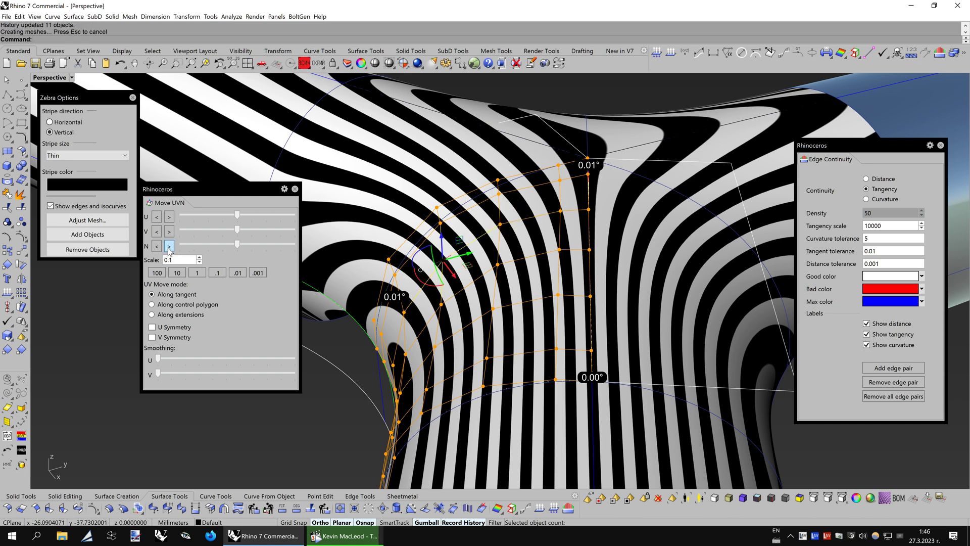
click(171, 249)
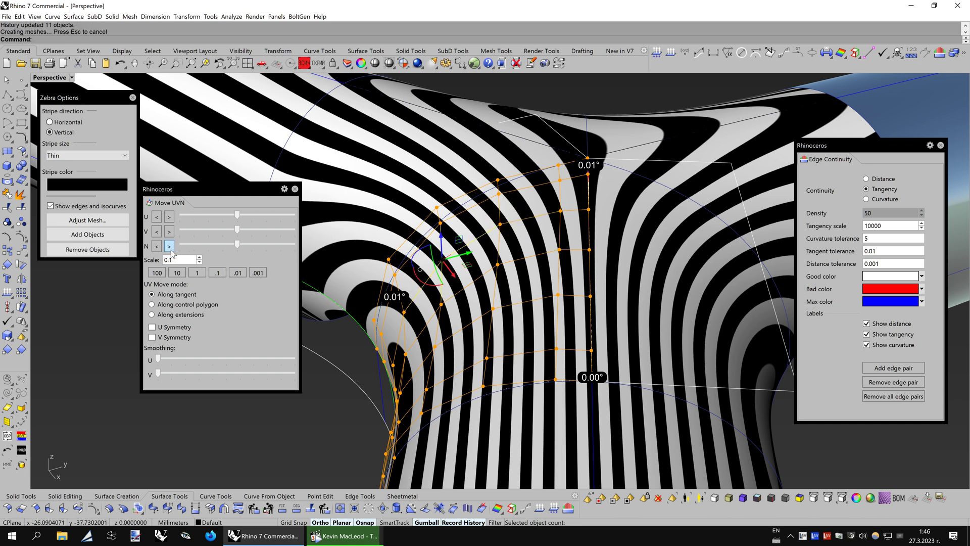
Select the adjacent inner control point in the neighbouring row and nudge it back and forth along N at scale 0.1
right_drag(411, 268, 484, 279)
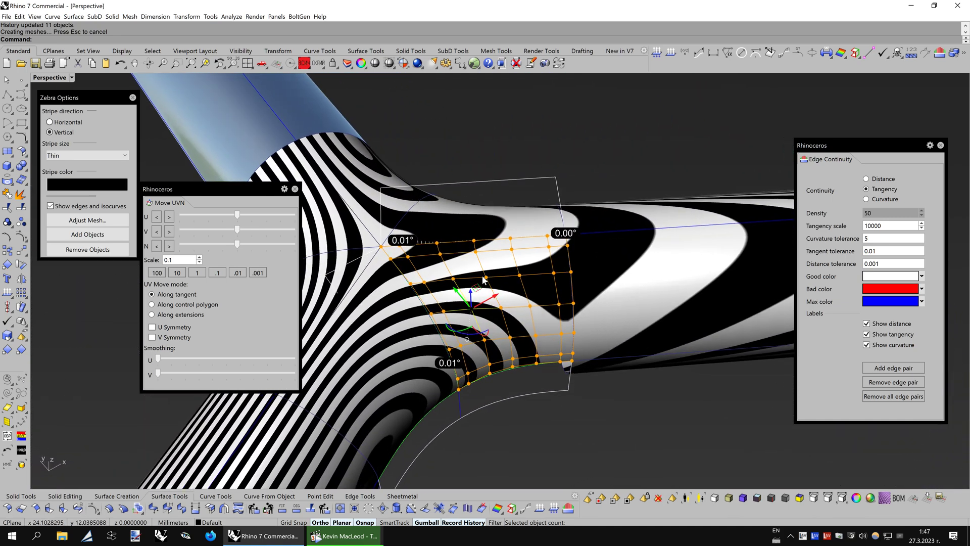
scroll(483, 279, up, 4)
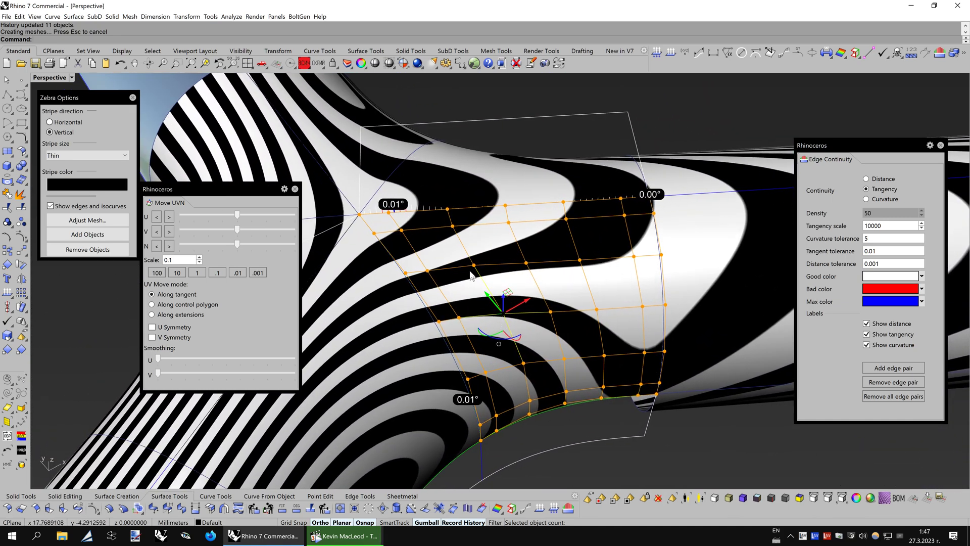
click(473, 265)
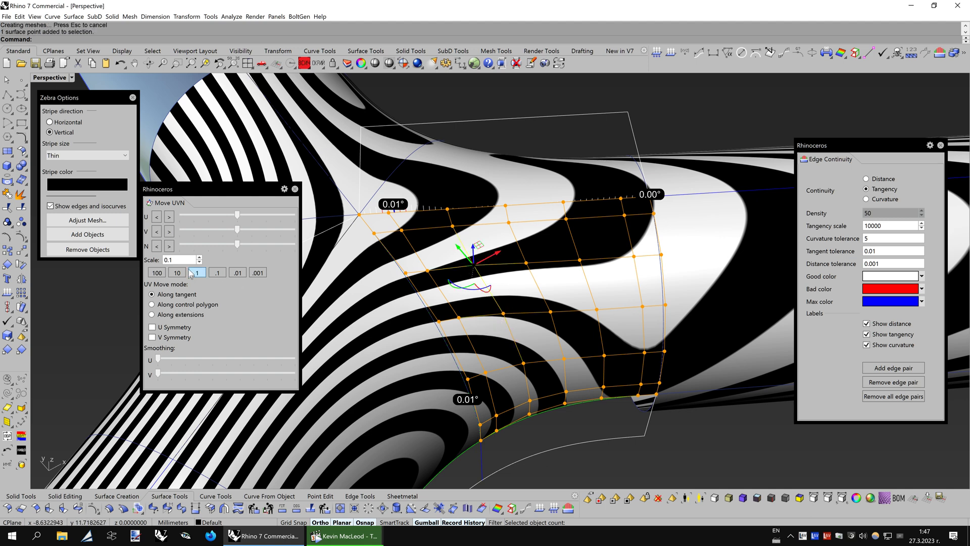
click(170, 247)
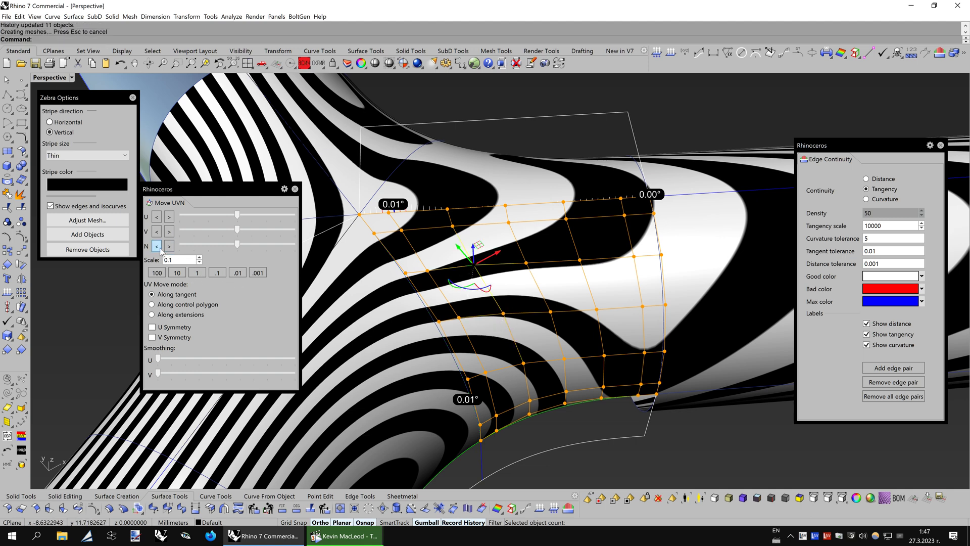
click(157, 246)
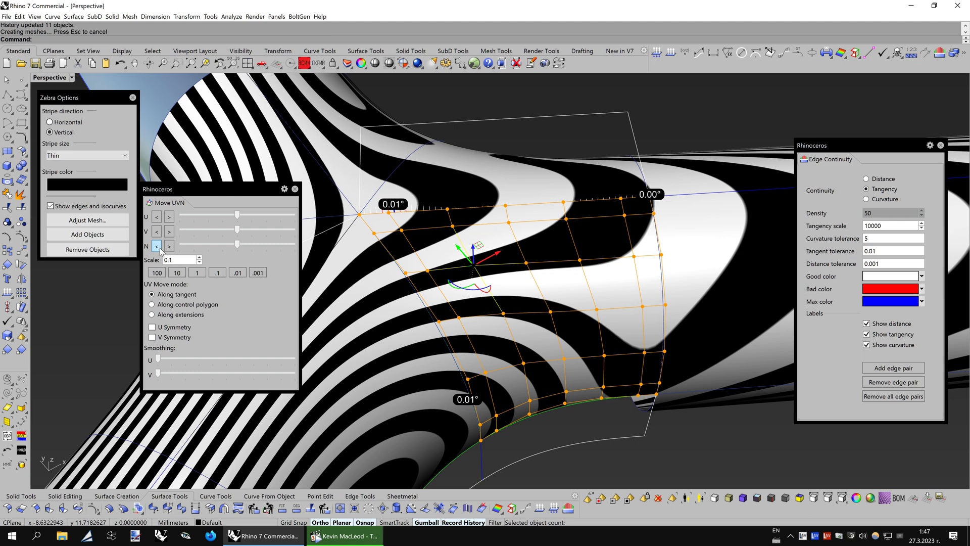
Reselect the previously adjusted inner control point and nudge it along N in both directions at scale 0.1
click(502, 313)
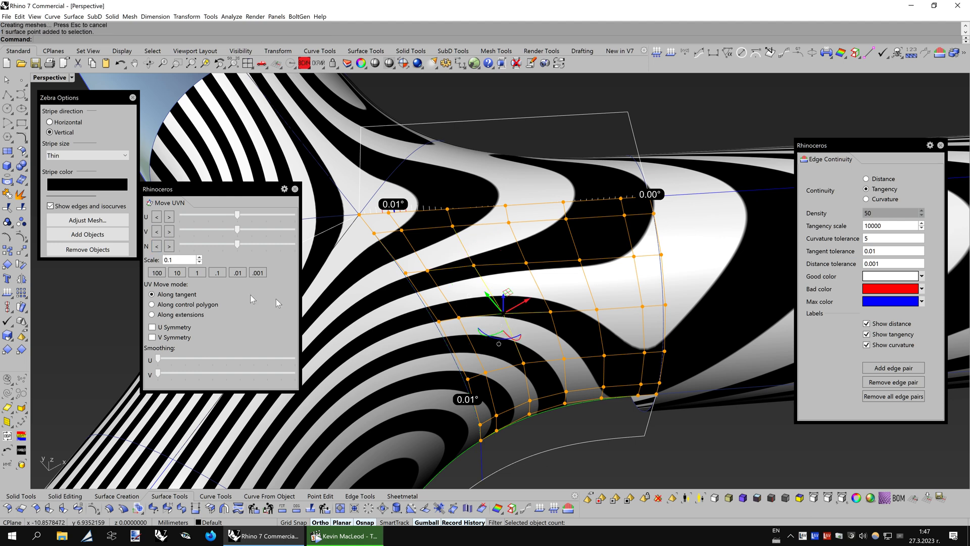
click(158, 248)
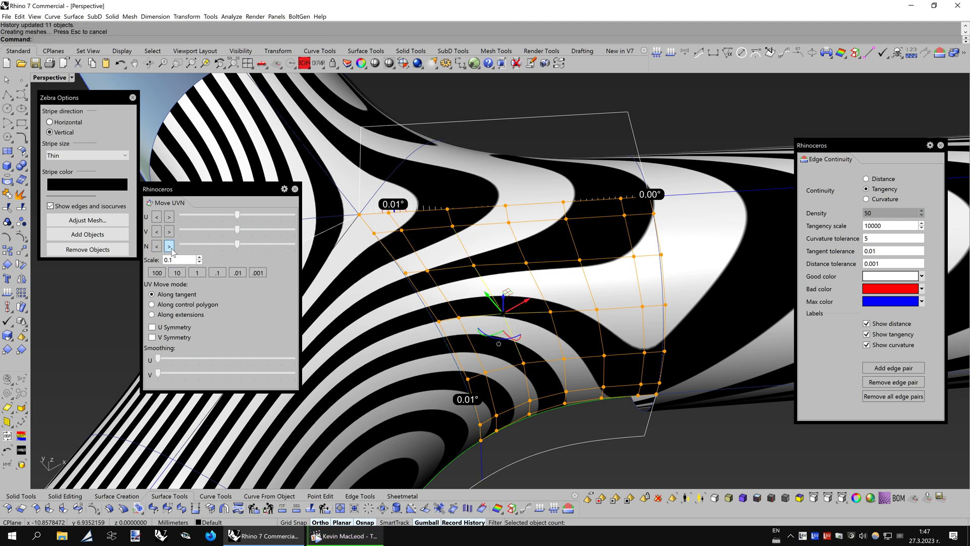
click(172, 250)
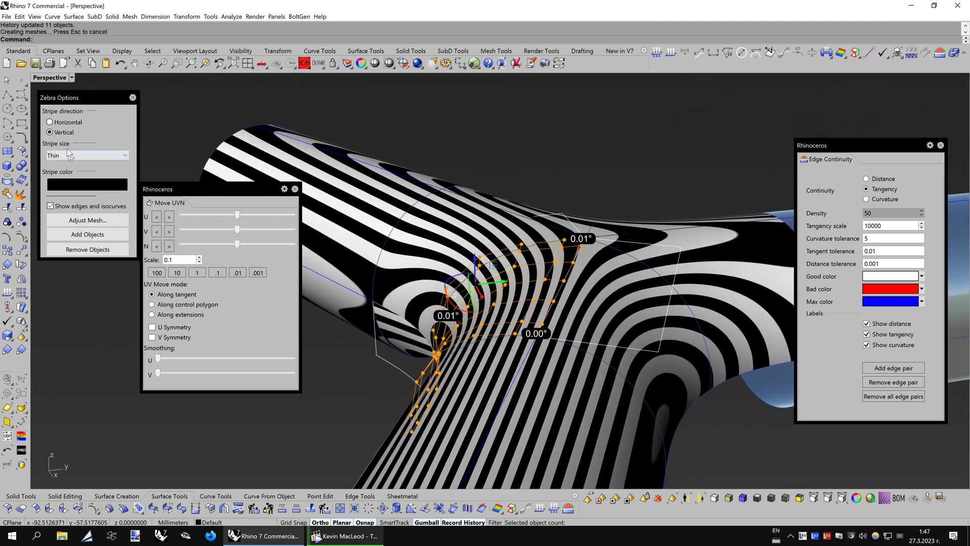
Set the zebra stripes to horizontal and try moving another inner control point in the positive N direction at scale 0.1
click(61, 124)
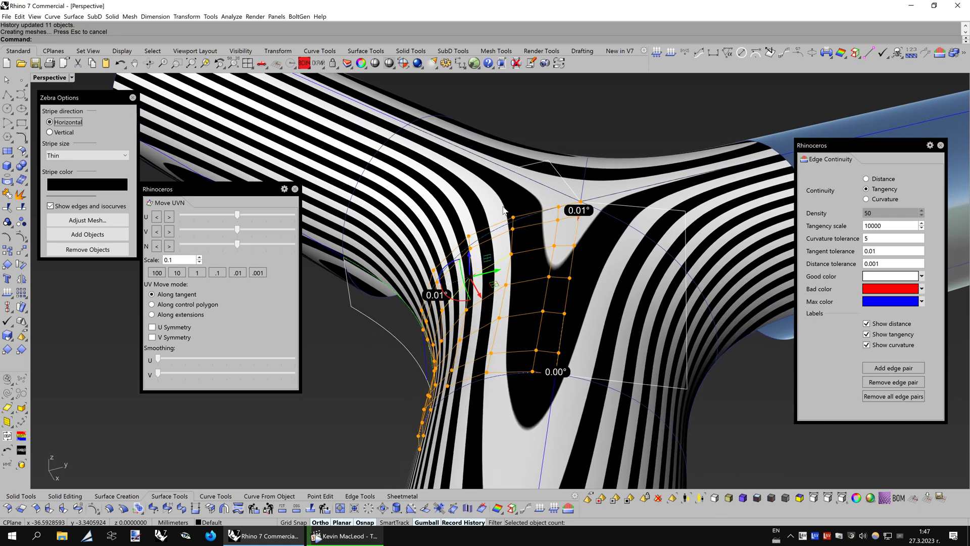
click(509, 286)
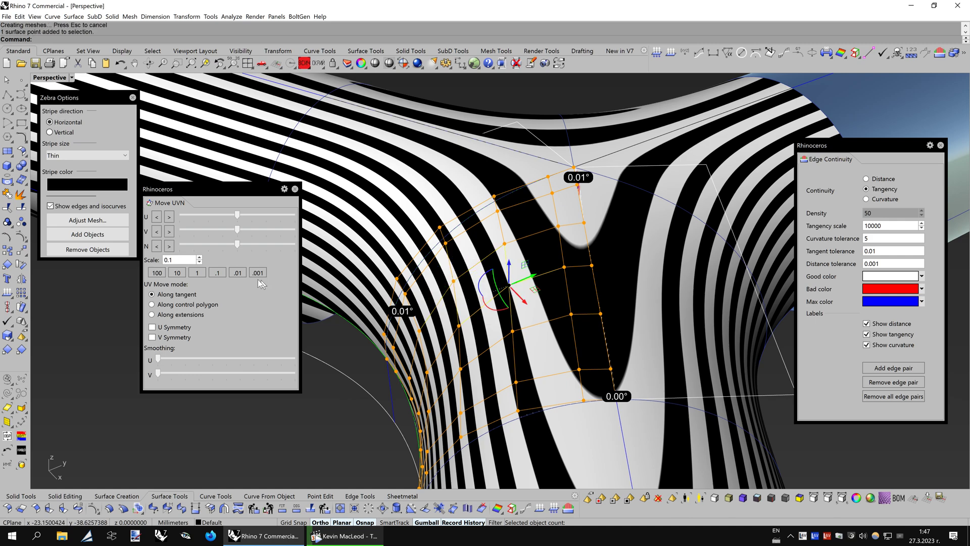
click(170, 246)
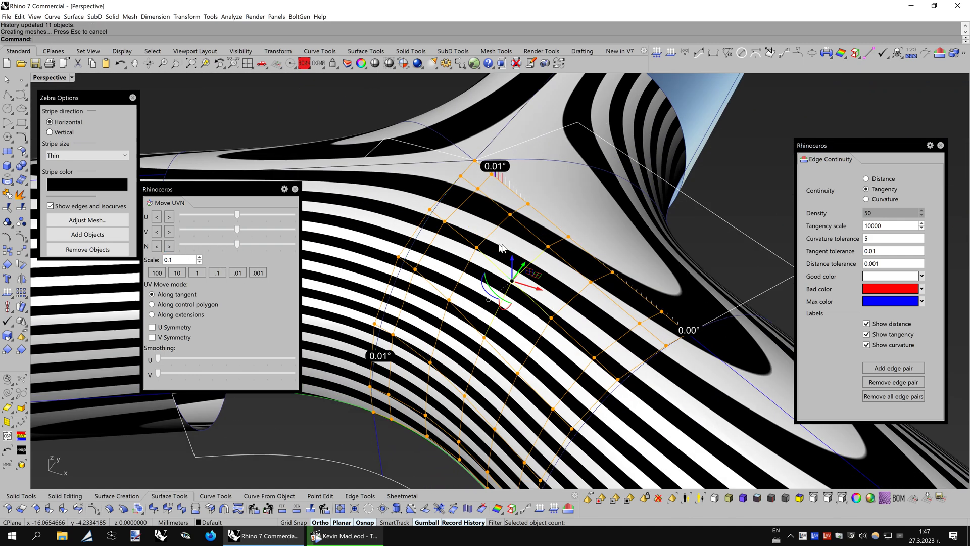
scroll(502, 247, down, 3)
right_drag(502, 248, 543, 283)
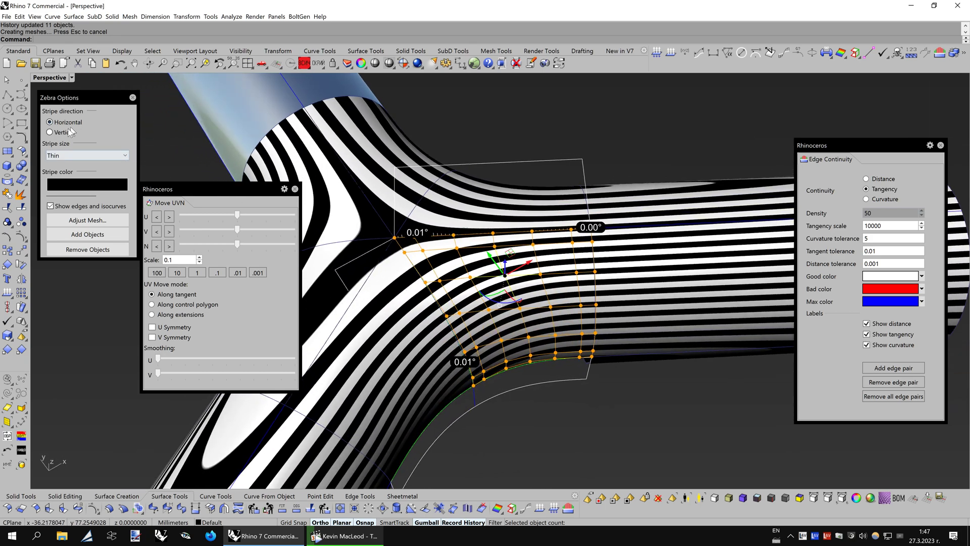
Return the zebra stripes to vertical, undo the last N moves, and shift the point in the negative N direction instead
click(63, 131)
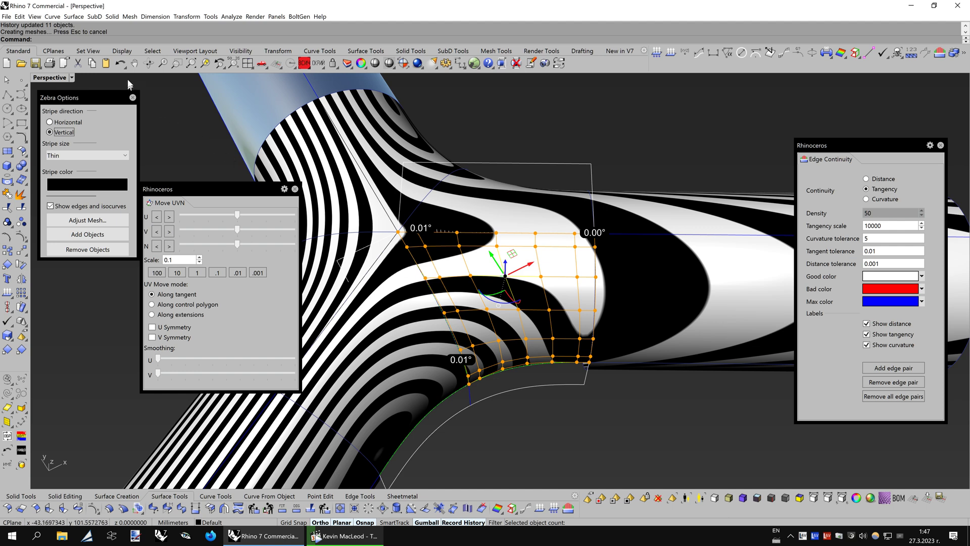
click(120, 63)
click(120, 64)
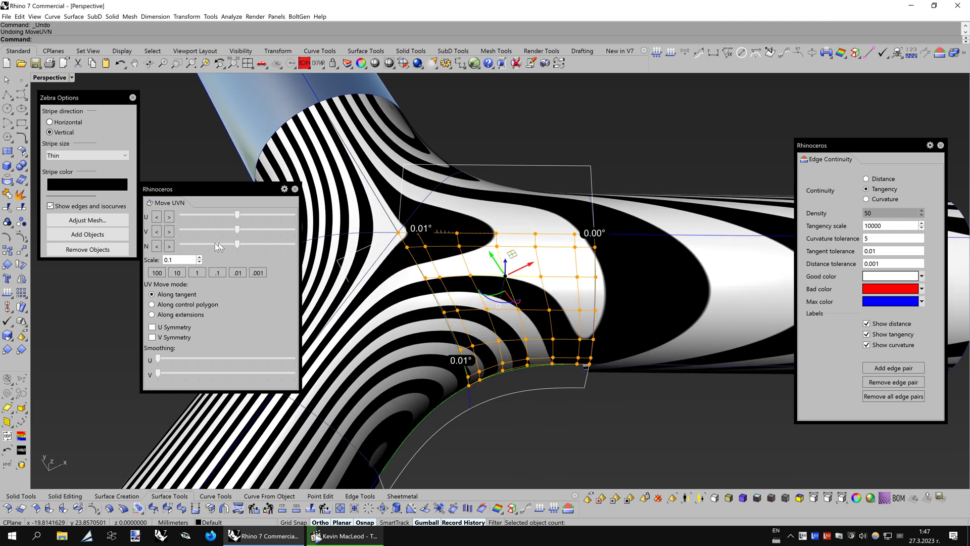
click(159, 247)
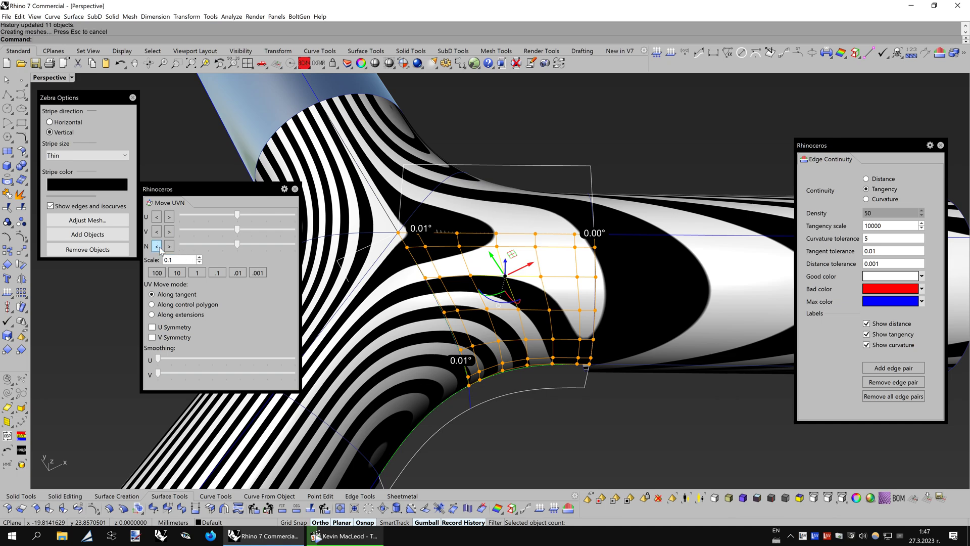
Select the neighbouring inner control point and nudge it back and forth along N at scale 0.1
right_drag(303, 270, 305, 267)
right_drag(556, 258, 505, 253)
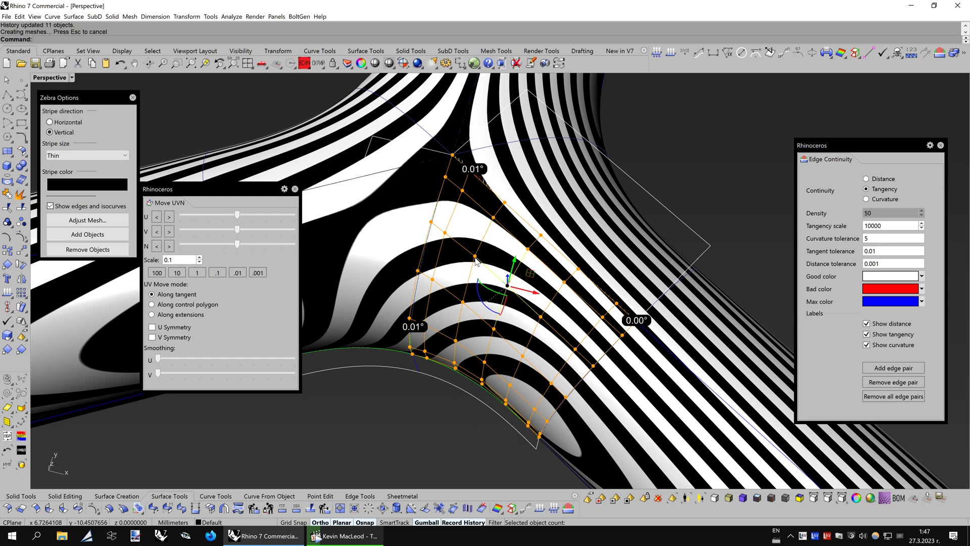
click(170, 246)
click(157, 246)
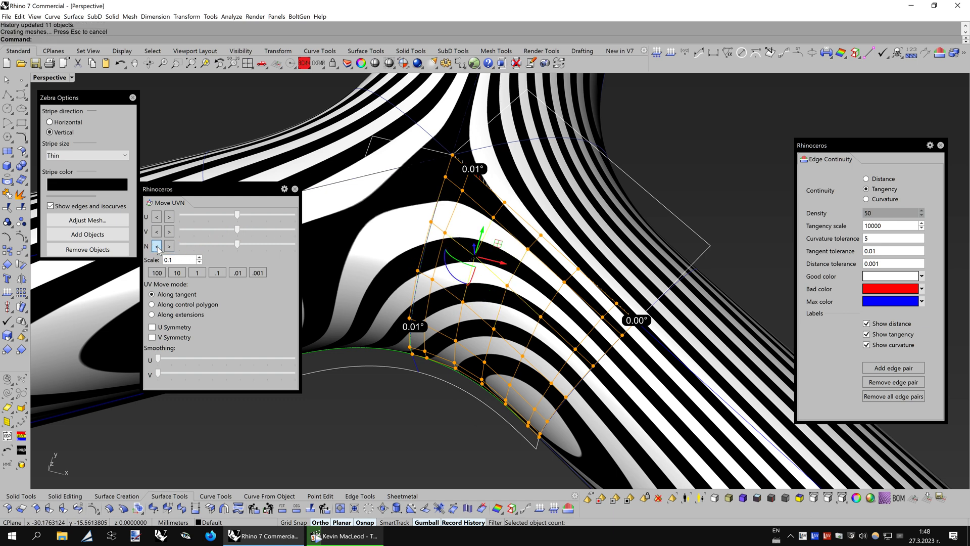
click(157, 247)
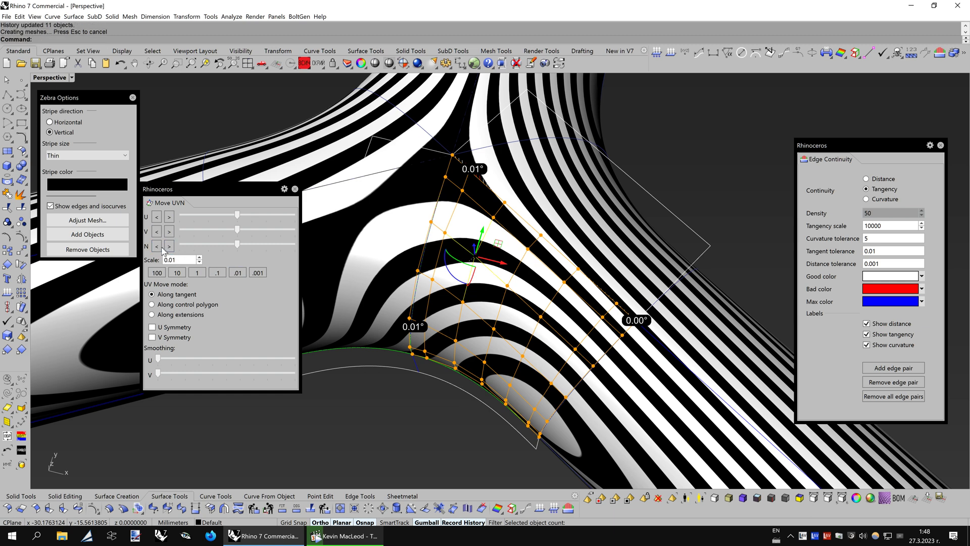
Set the zebra stripe size to Thinner and fine-tune the inner control points along N at scale 0.01
click(94, 158)
click(69, 206)
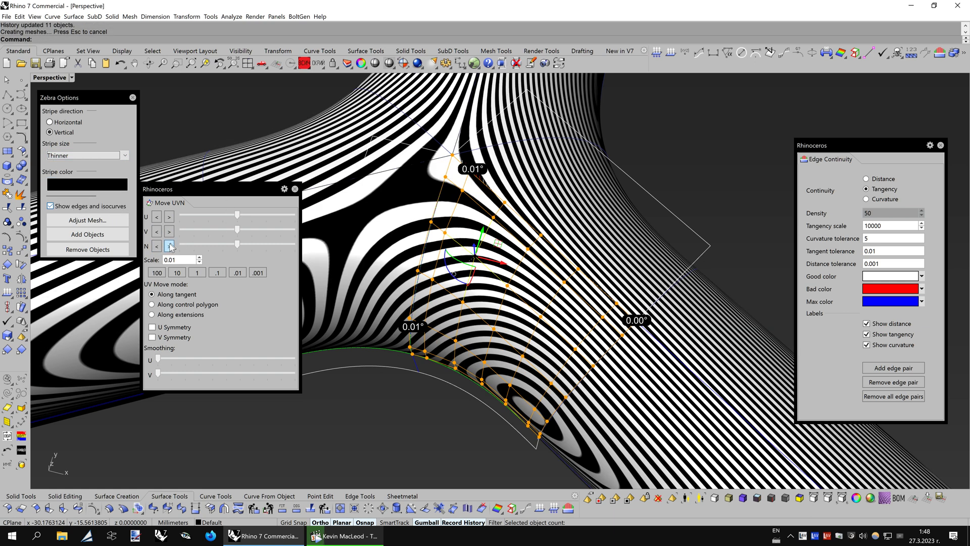
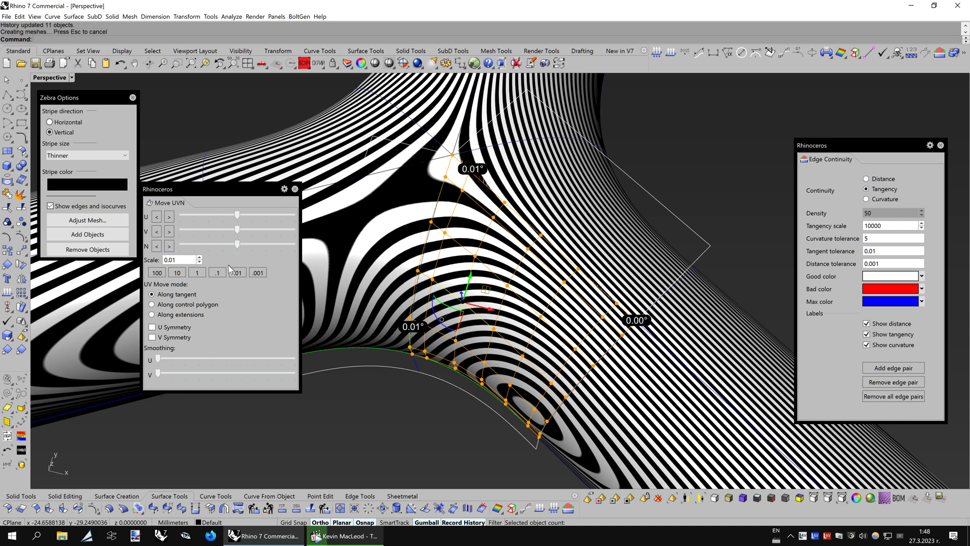
drag(236, 247, 265, 252)
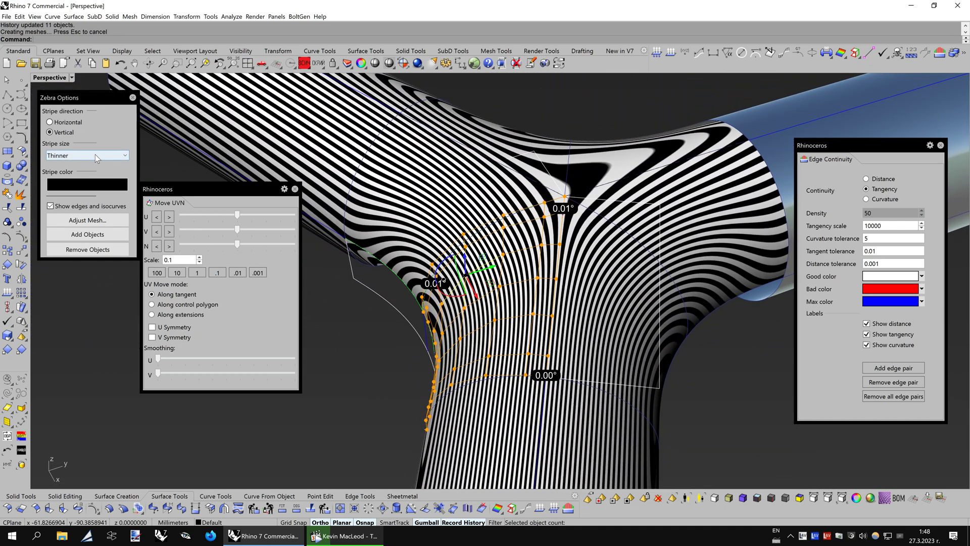
Inspect the junction's zebra flow with Thin vertical stripes and with Thick horizontal stripes
click(95, 155)
click(72, 198)
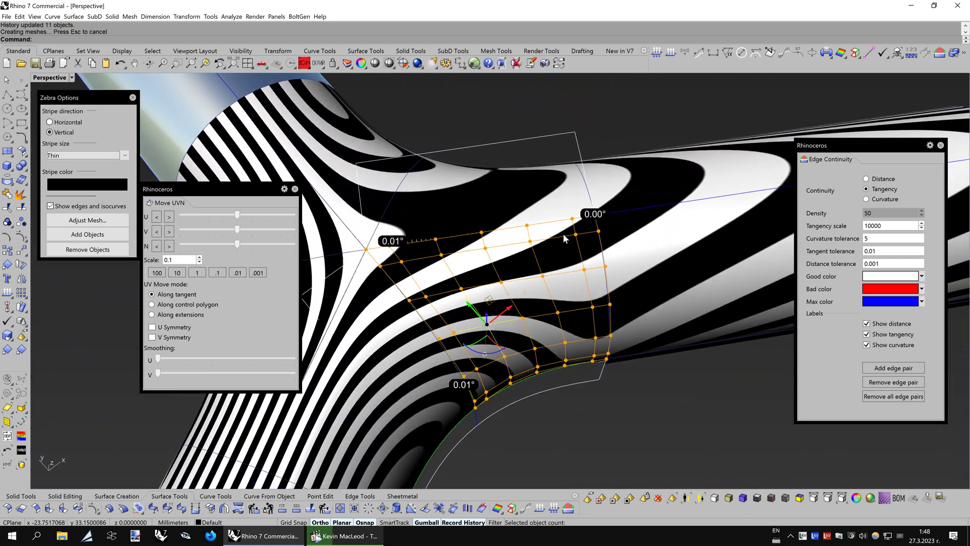
click(60, 122)
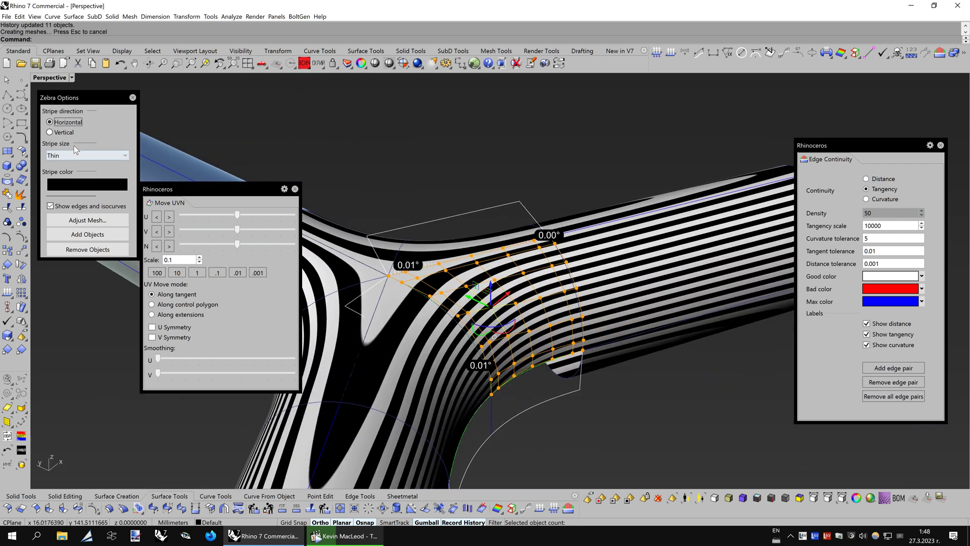
click(61, 154)
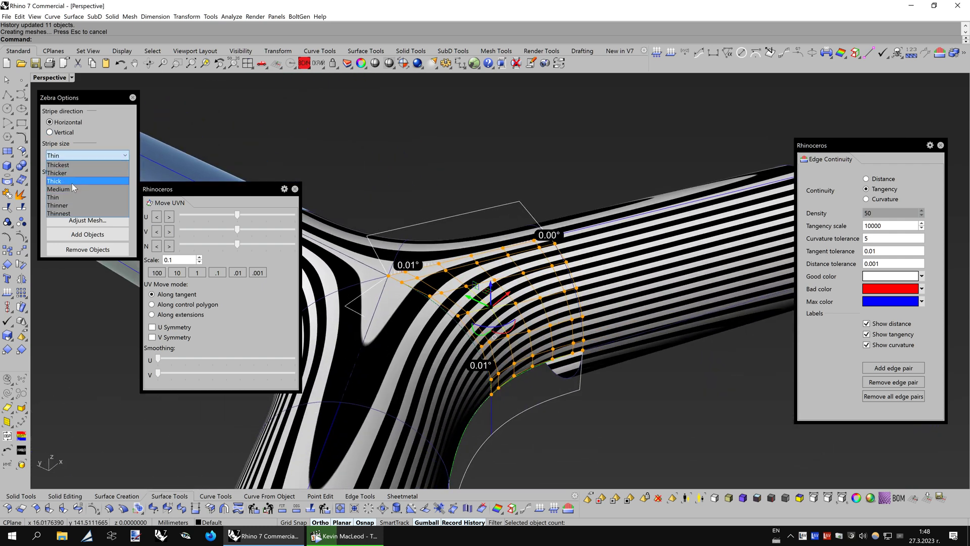
click(72, 183)
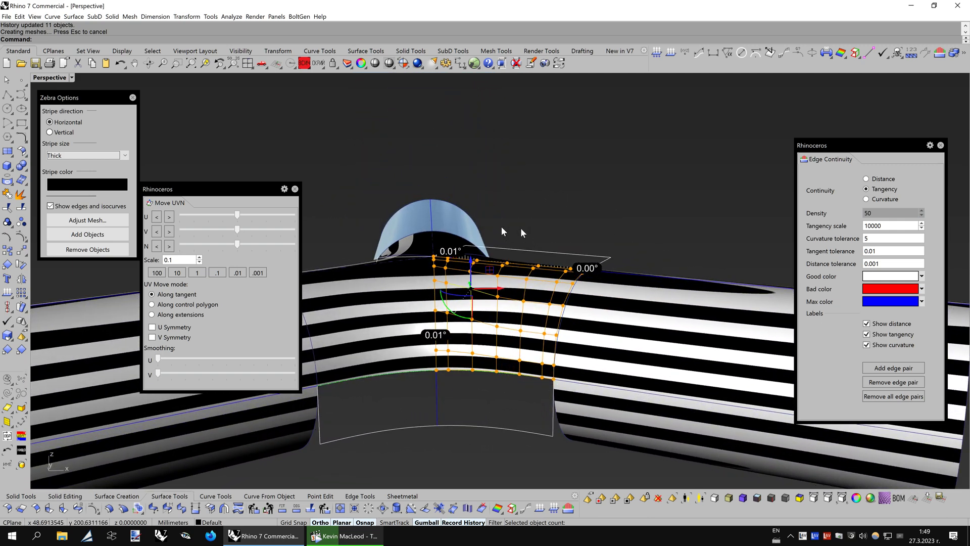
Close the Move UVN, Edge Continuity and Zebra analysis tools
click(295, 190)
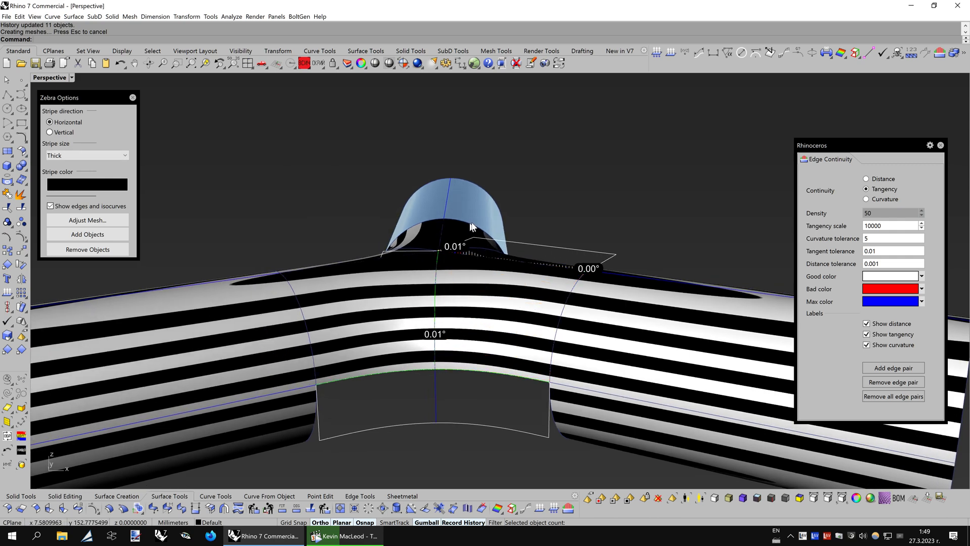
click(940, 145)
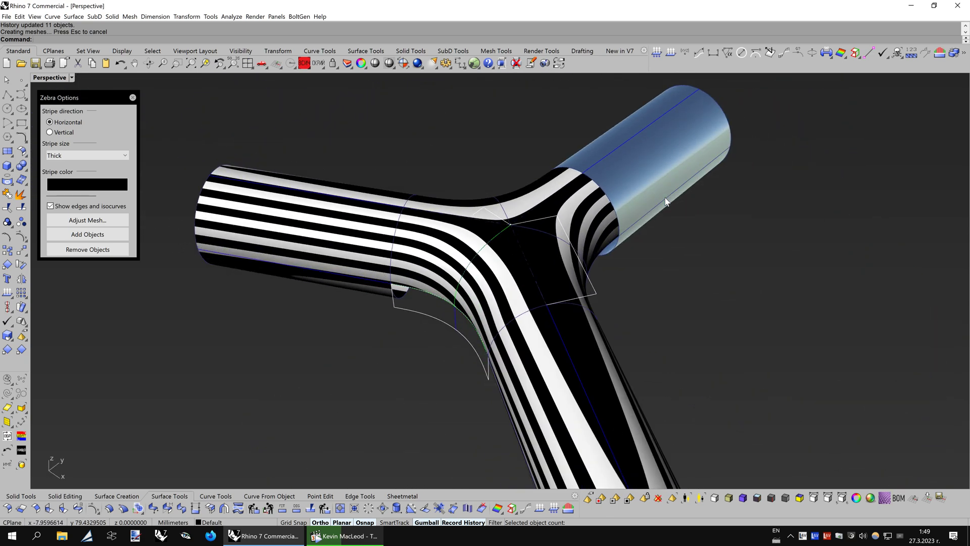
click(132, 98)
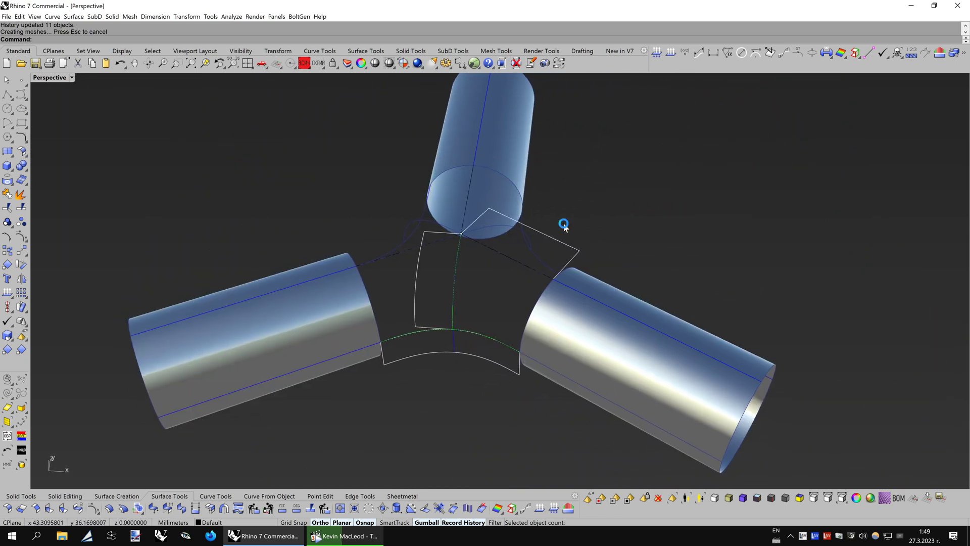
Hide the three helper surfaces by their shared colour, plus all construction curves and the leftover point at the junction centre
scroll(564, 226, up, 3)
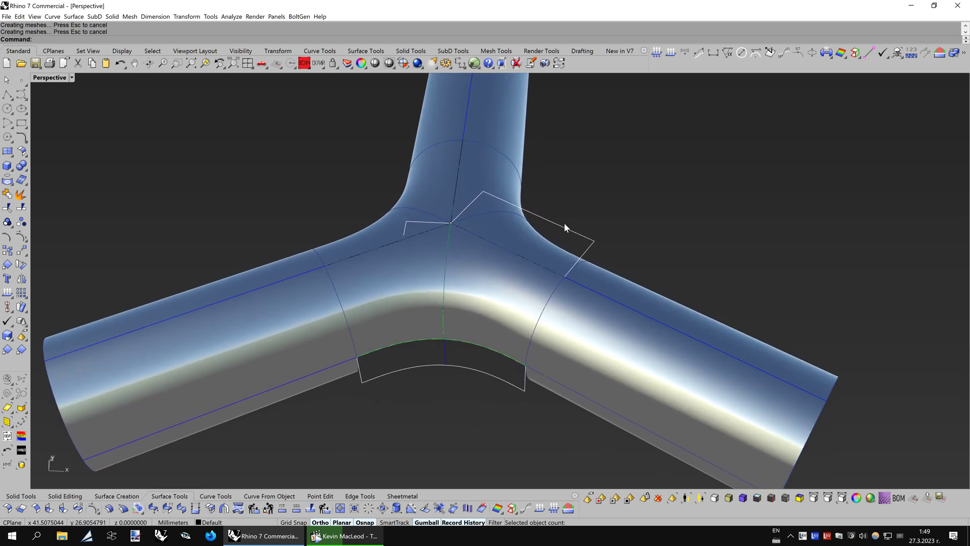
click(564, 226)
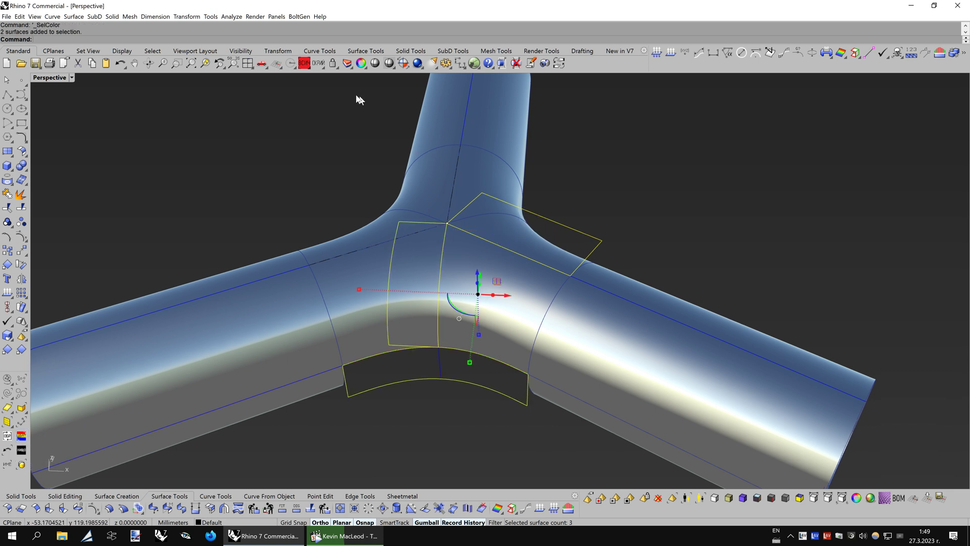
click(318, 64)
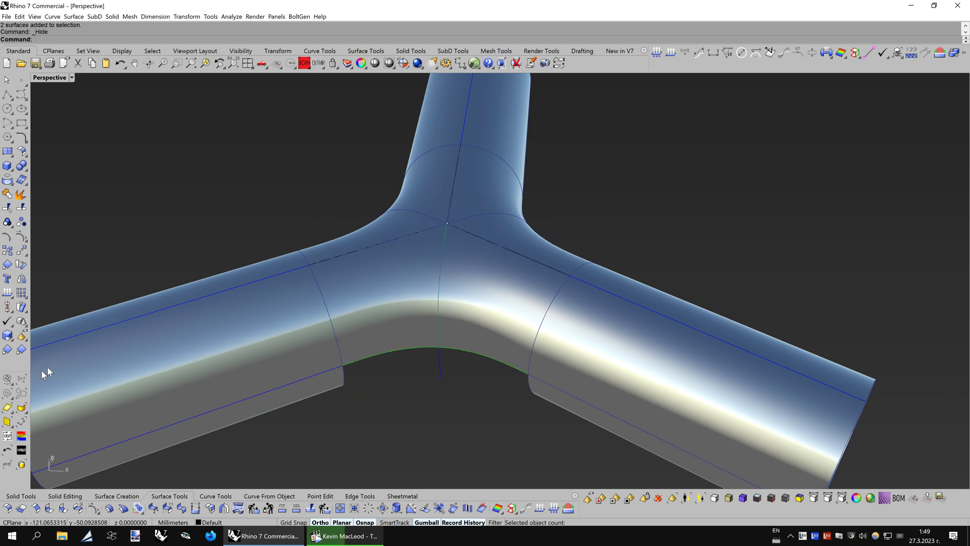
click(22, 382)
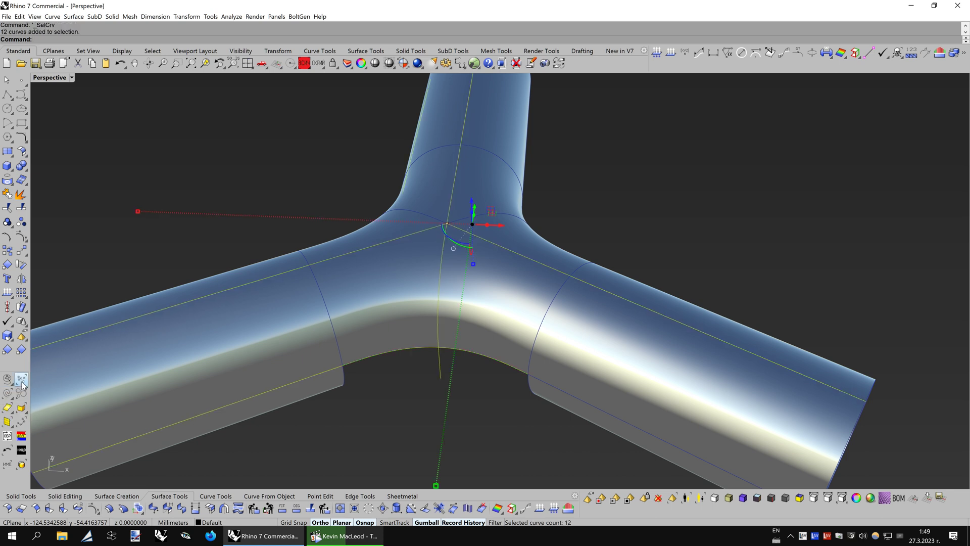
click(319, 63)
scroll(551, 265, down, 5)
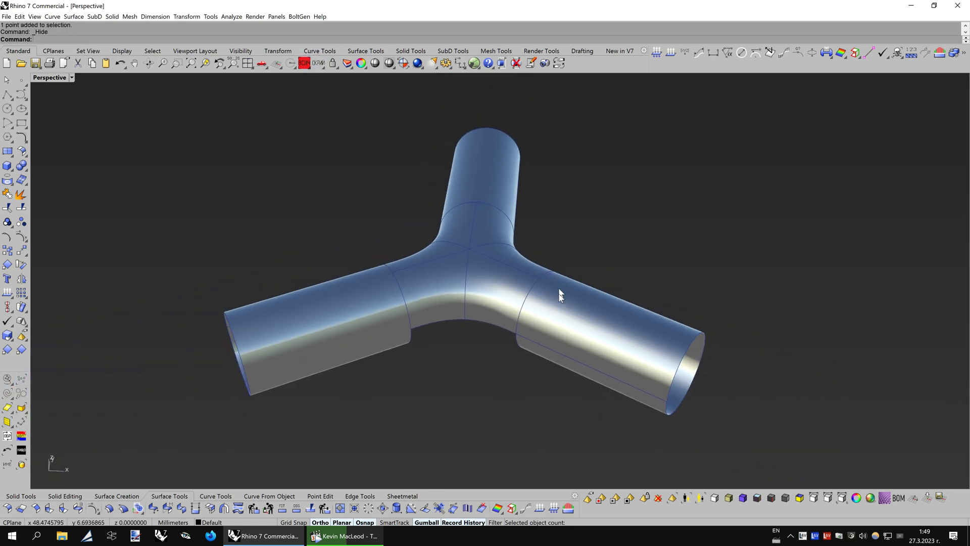
Mirror a copy of the six junction surfaces across a horizontal three-point plane through their open lower edge to complete the underside
right_drag(558, 295, 530, 196)
drag(439, 241, 433, 245)
right_drag(558, 302, 557, 302)
click(22, 279)
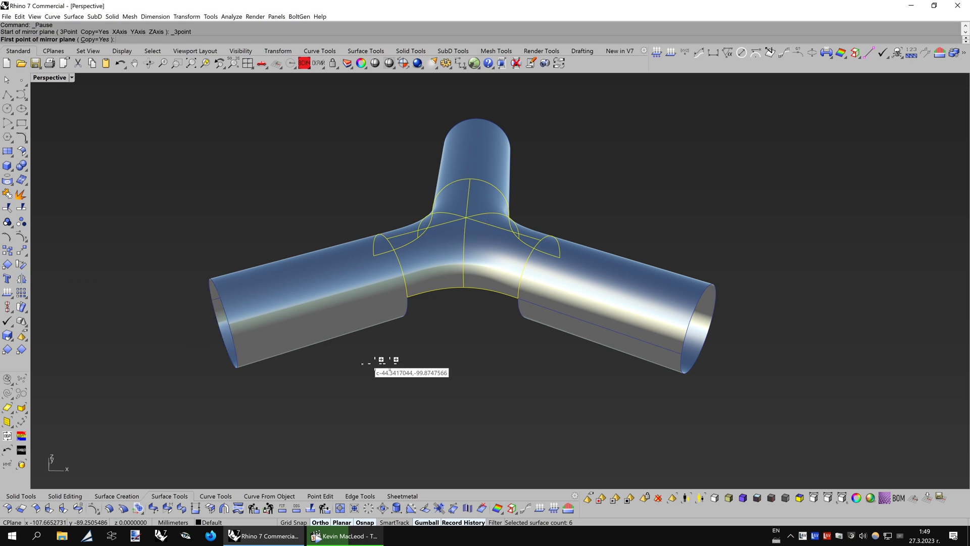
click(464, 287)
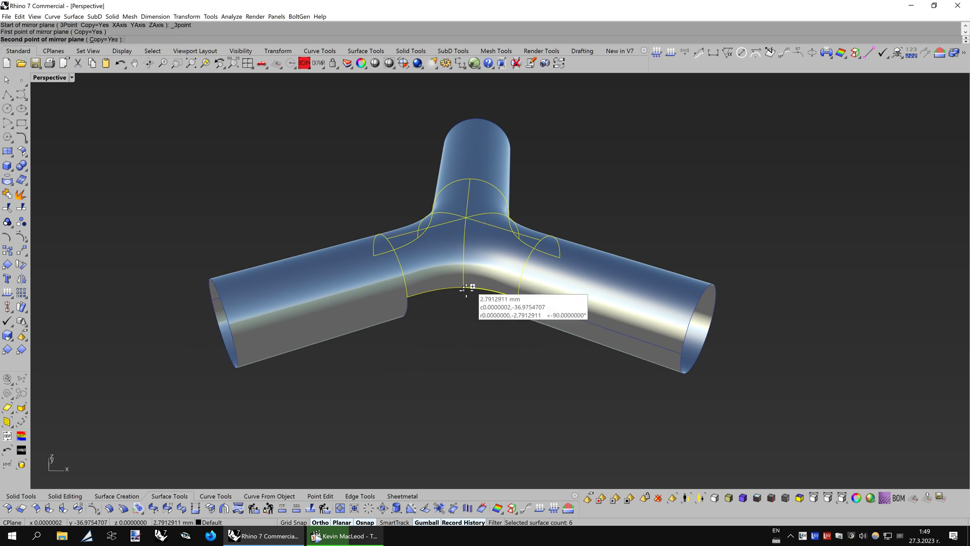
click(457, 328)
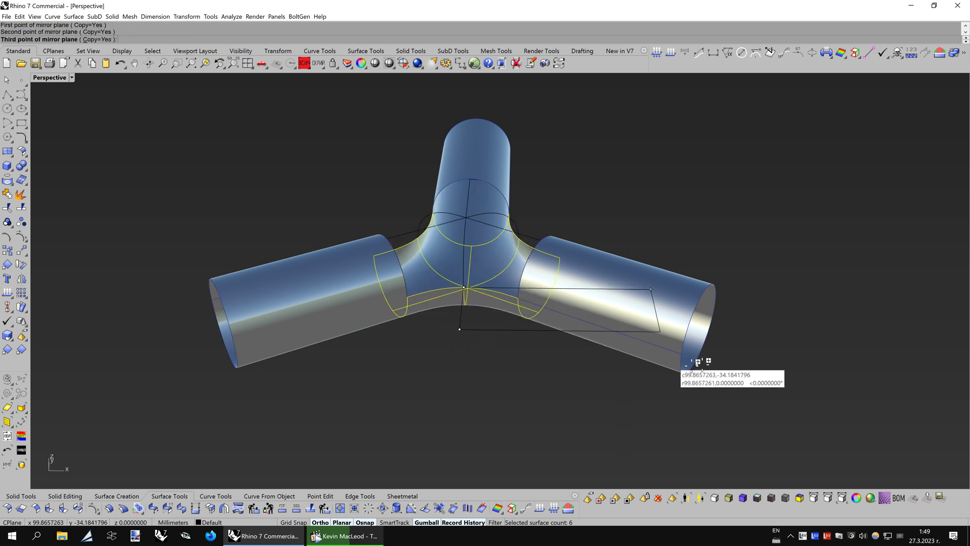
click(763, 339)
right_drag(508, 364, 695, 325)
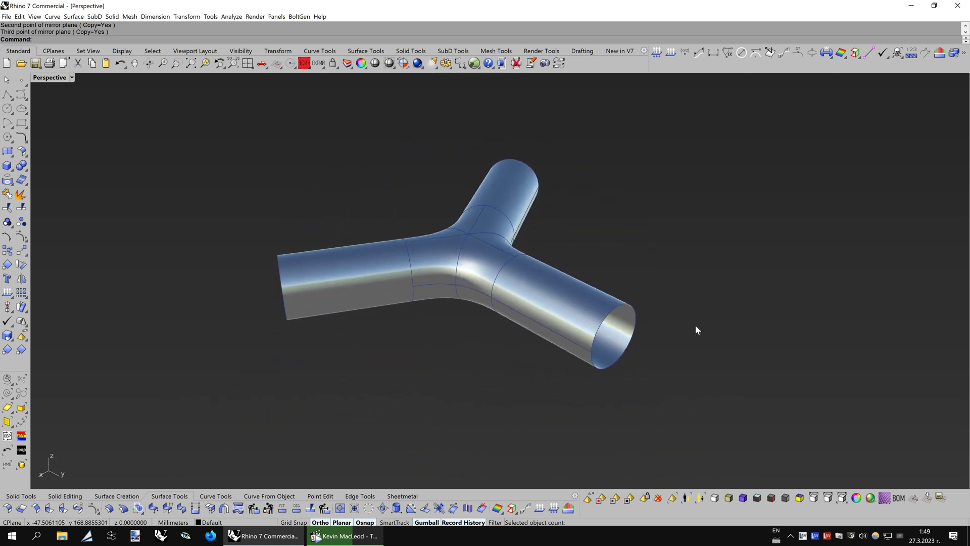
Examine the completed junction in the Bobi 1 display mode and cycle through further display modes to Bobi X10
key(ctrl+alt+s)
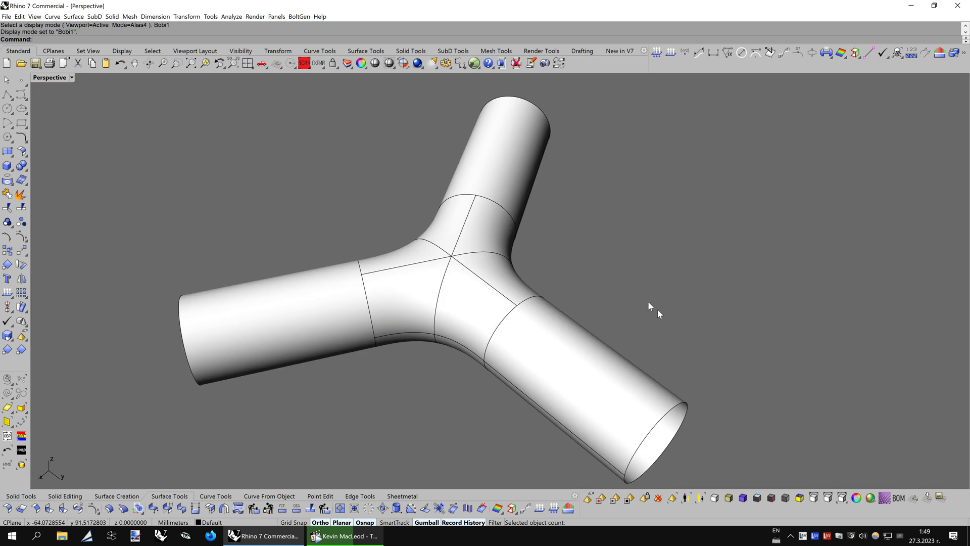
click(402, 65)
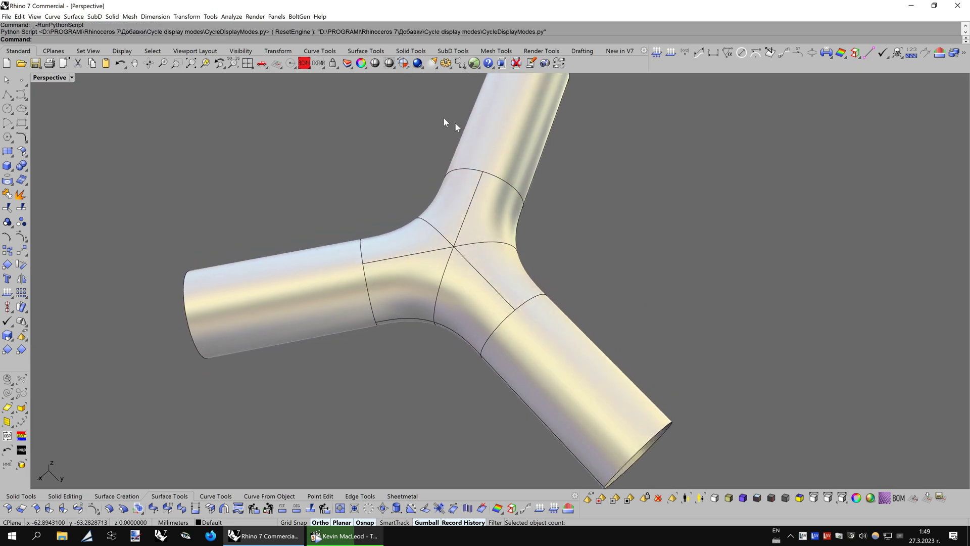
click(403, 64)
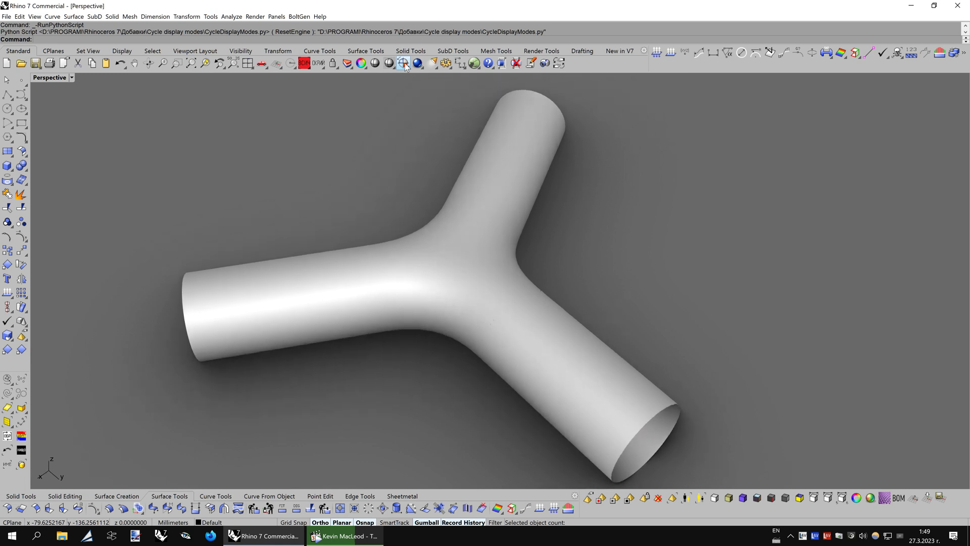
click(404, 64)
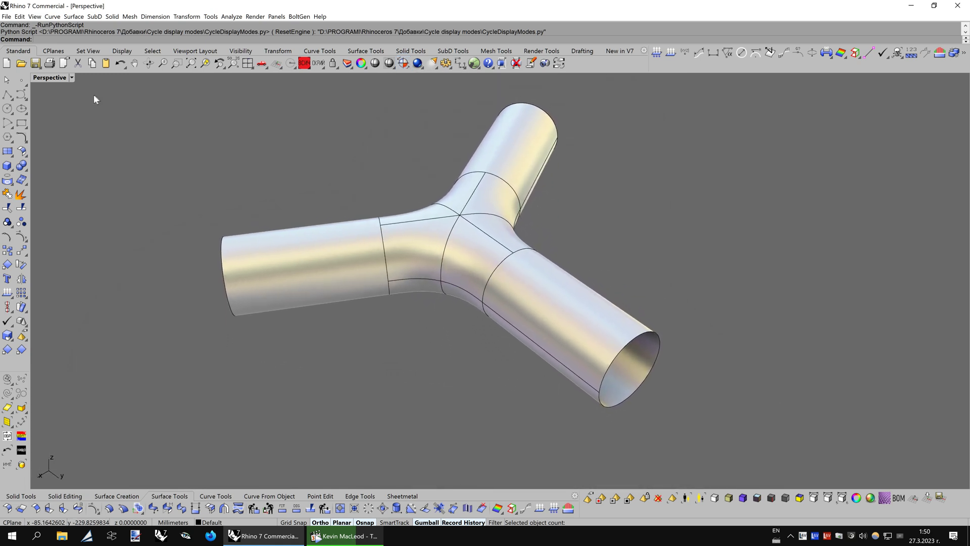
Examine the reflections across the junction in the Car paint, Bobi 3 and Bobi 4 display modes
click(71, 78)
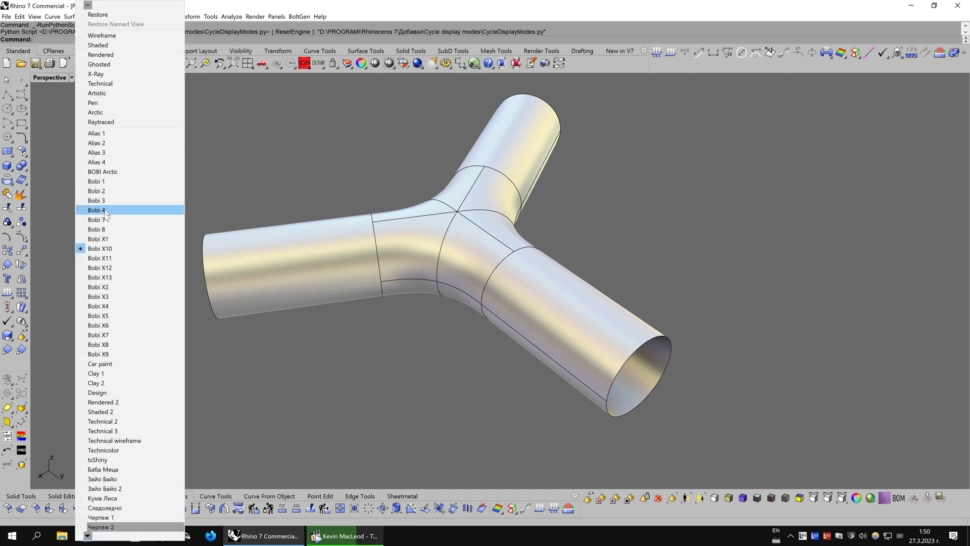
click(105, 365)
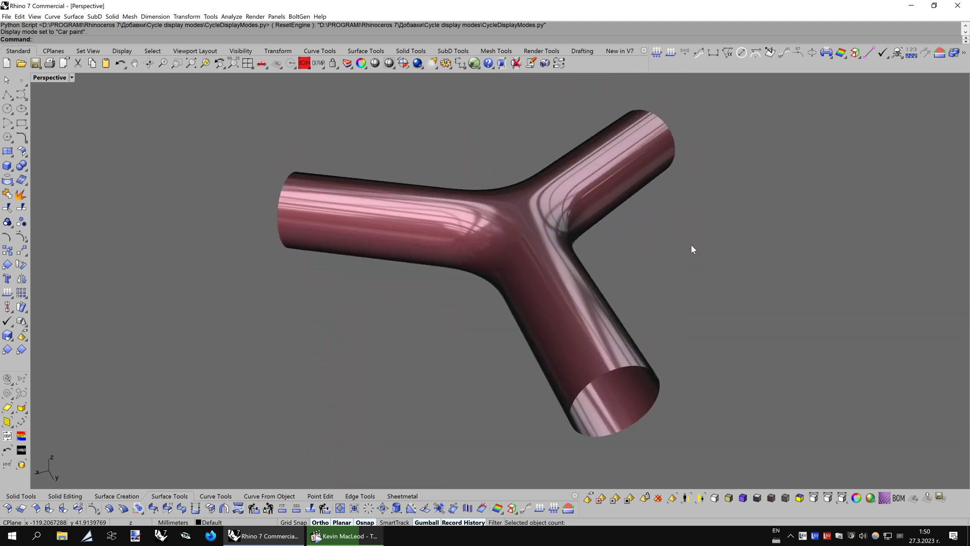
click(729, 498)
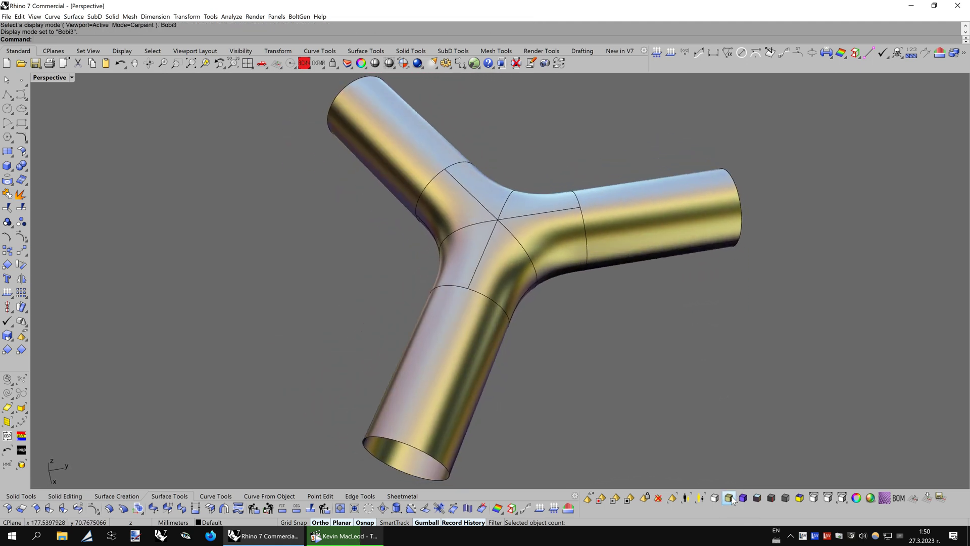
right_click(728, 498)
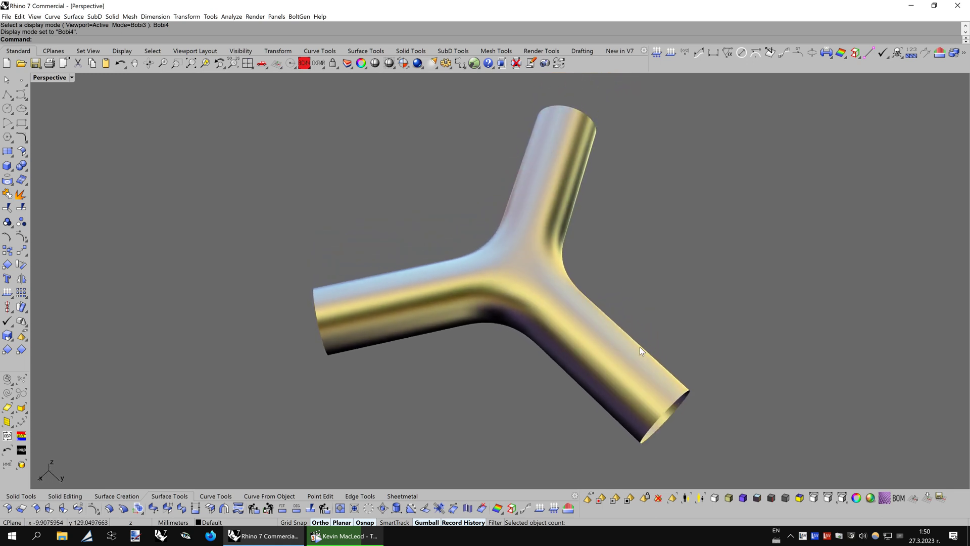
Show the junction in the Bobi 1 display mode and switch the Perspective viewport to Alias 3
key(ctrl+alt+s)
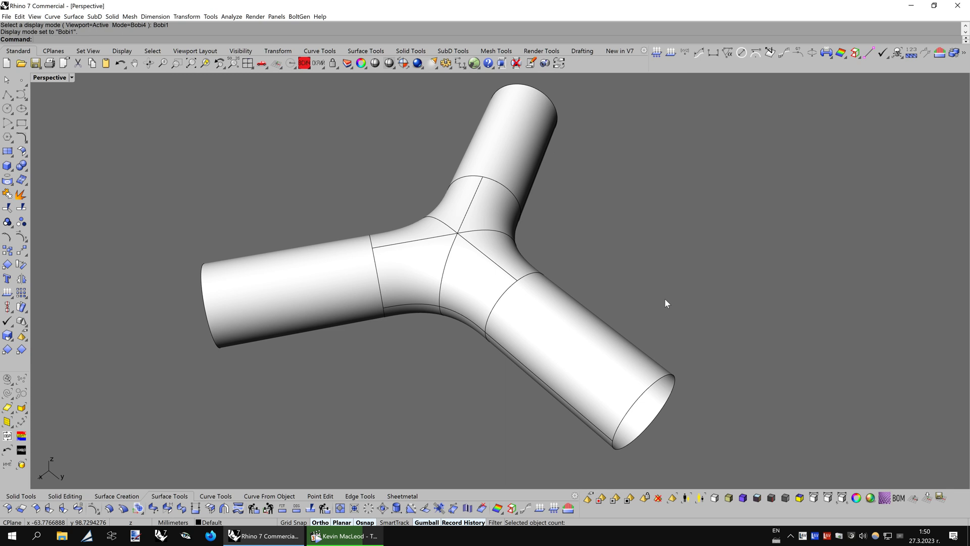
click(72, 77)
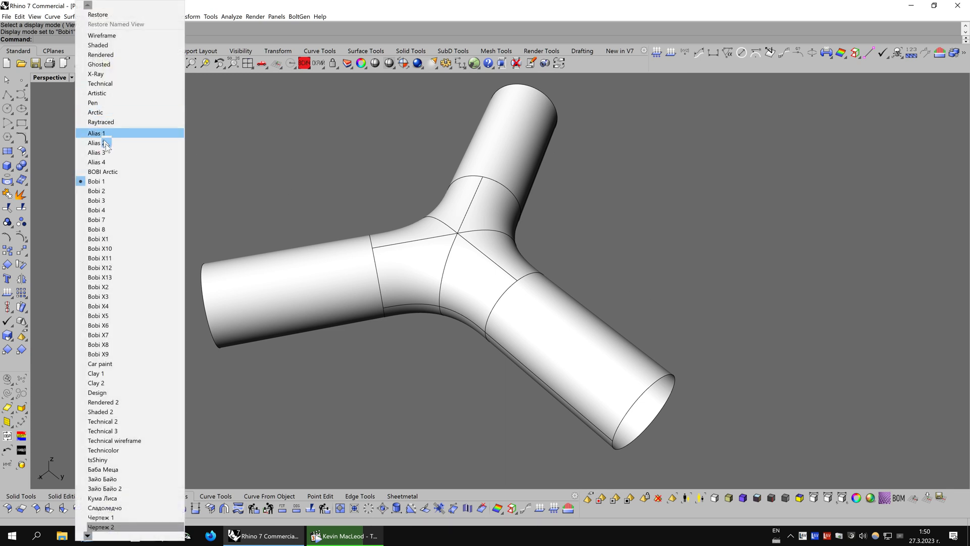
click(146, 152)
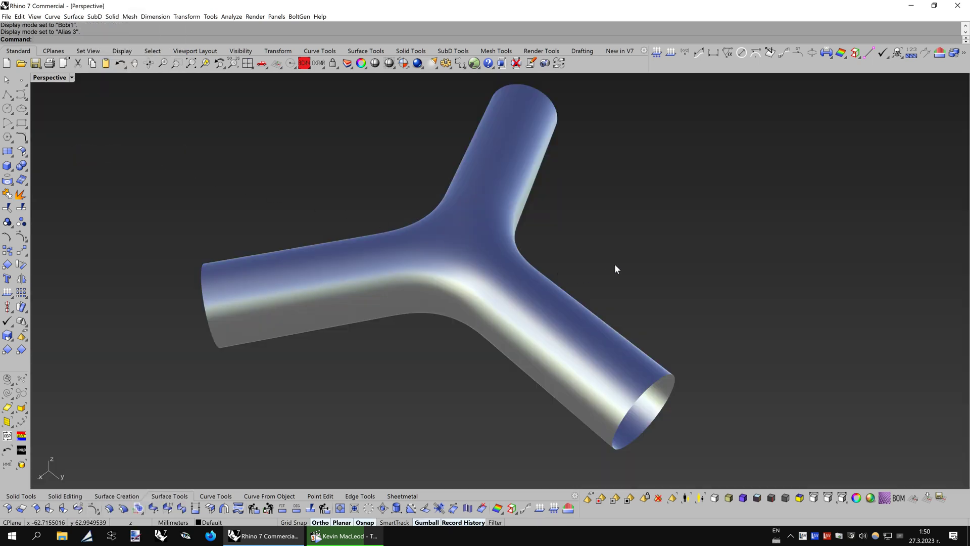